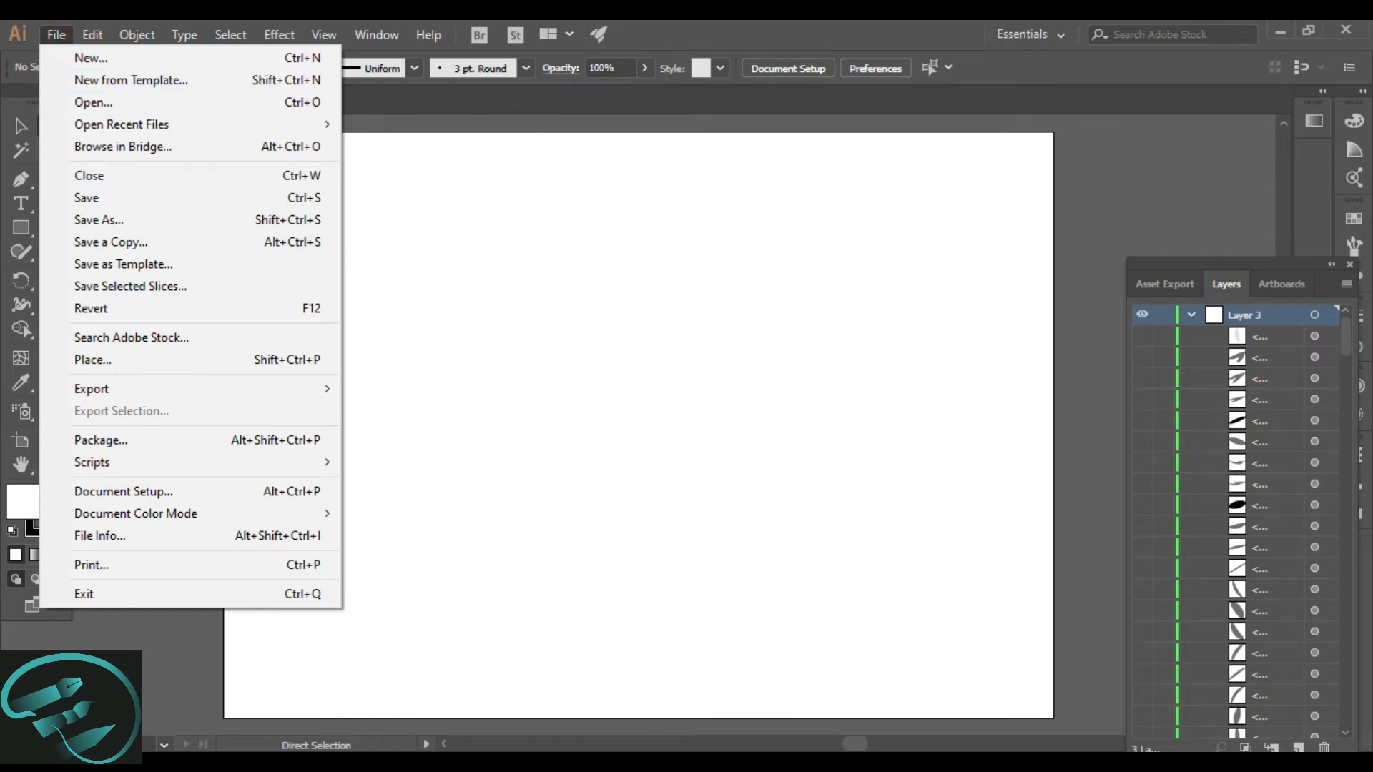
Step: Collapse the contents of Layer 3 and Layer 2 in the layer list
key("Escape")
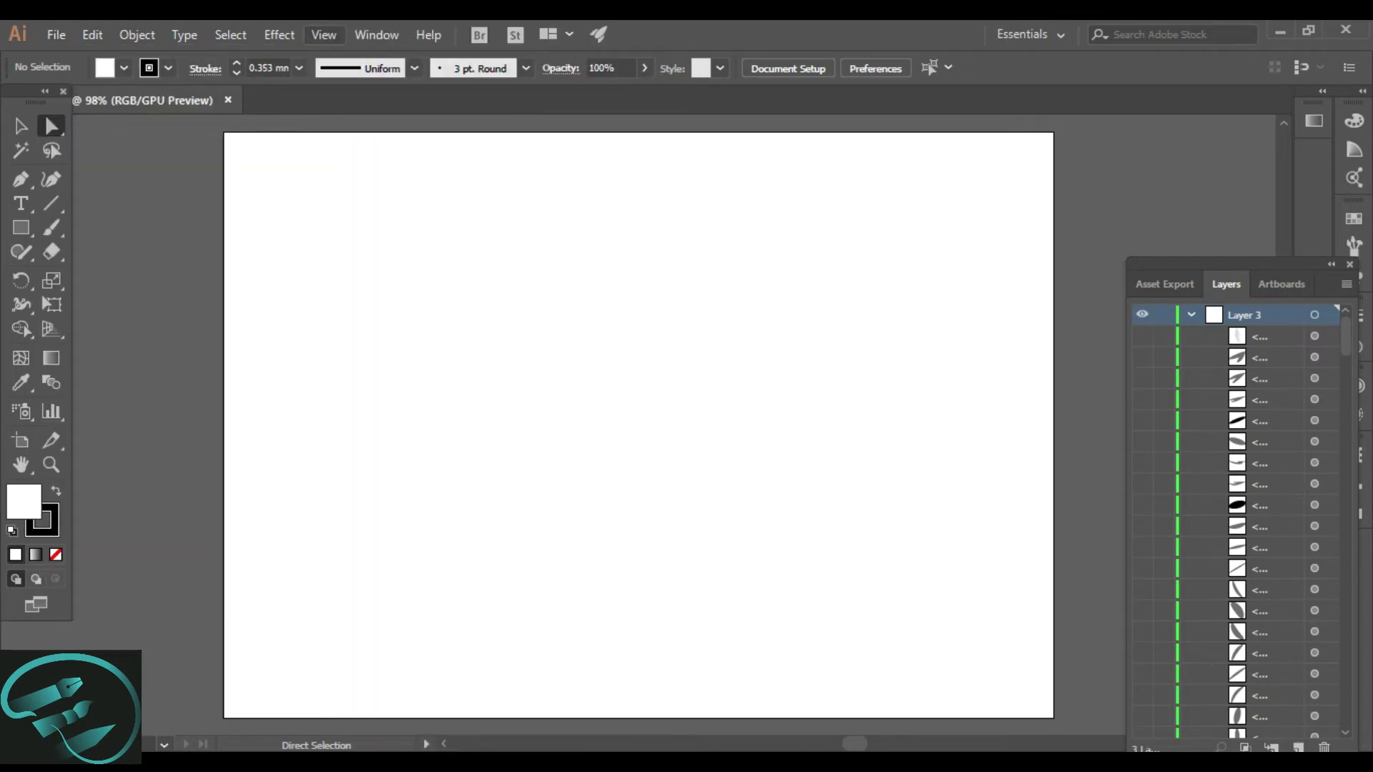
left_click(323, 34)
left_click(441, 268)
left_click(1191, 315)
left_click(1191, 335)
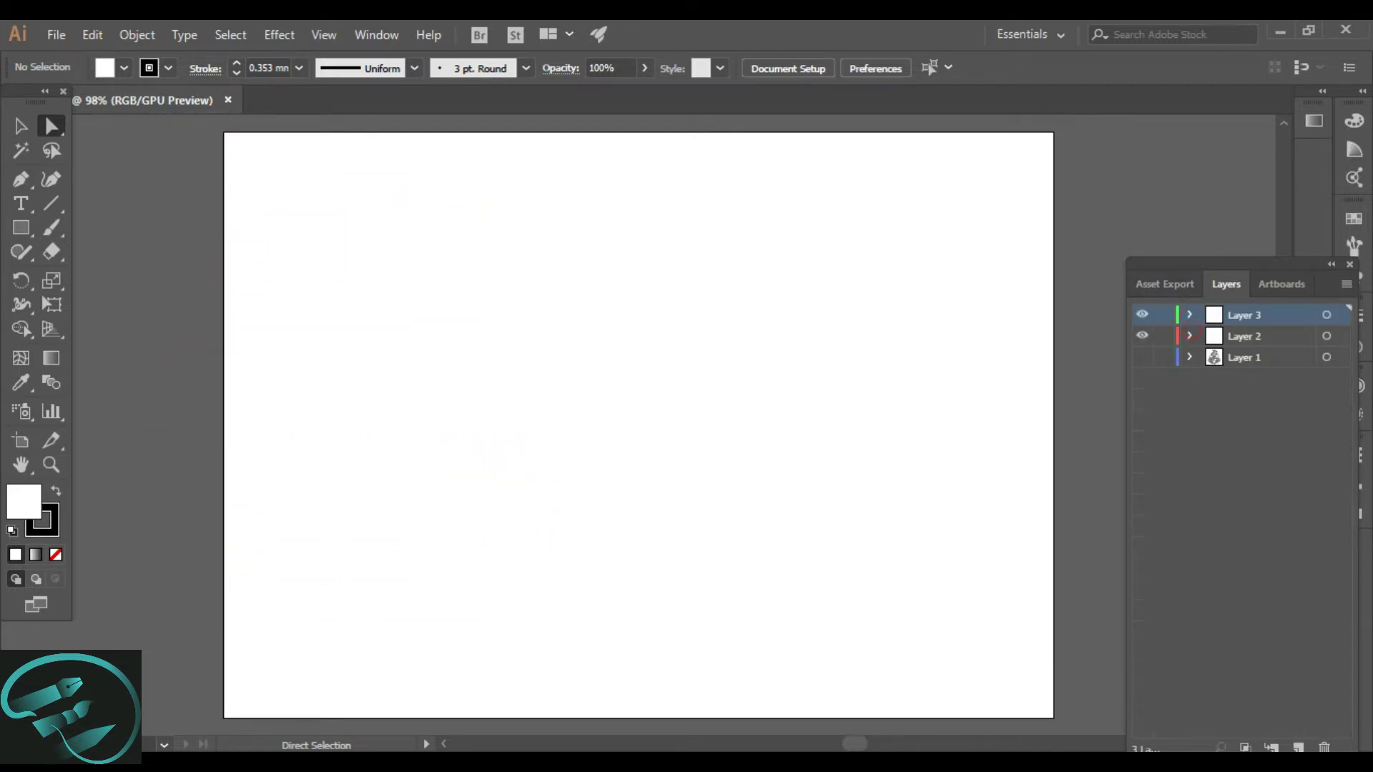
Step: Reopen the floating Layers panel and reposition it beside the artboard
left_click(1329, 264)
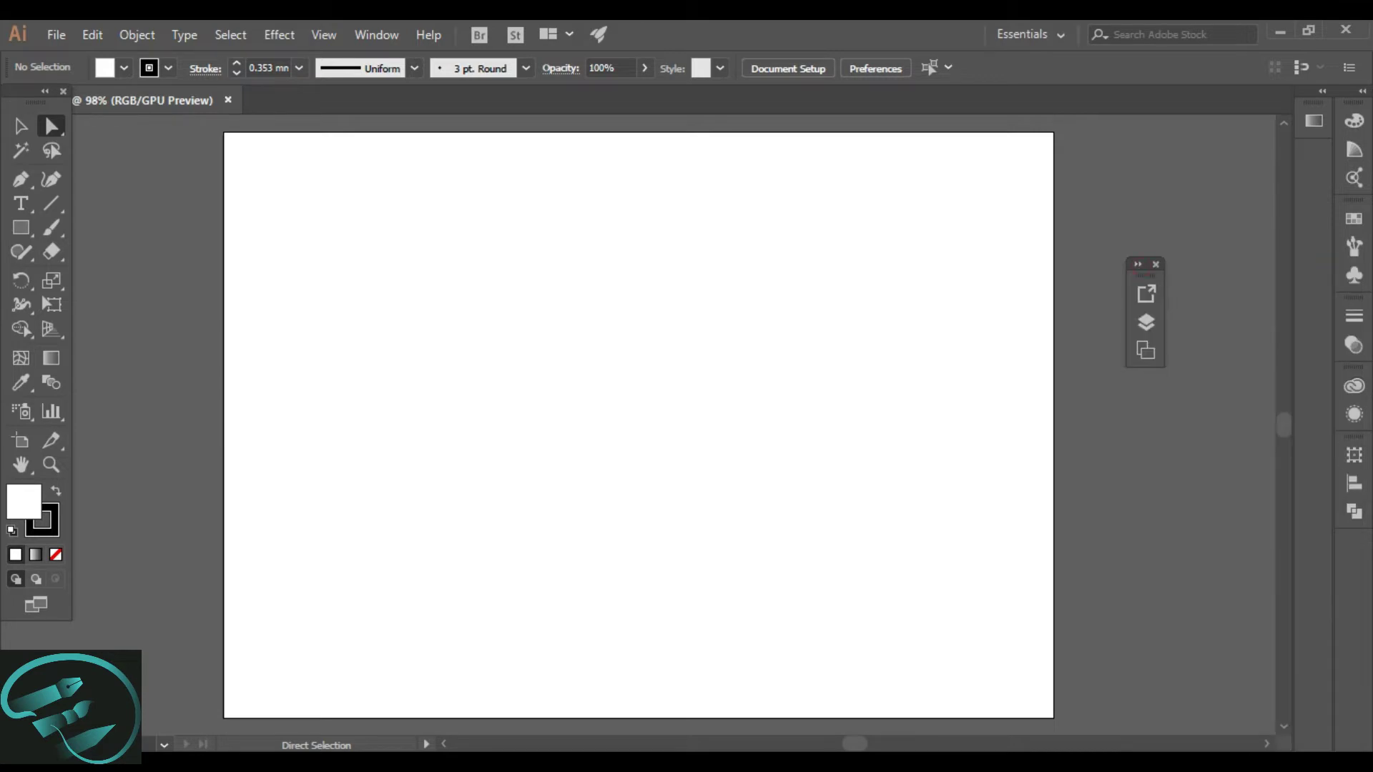
left_click(1146, 322)
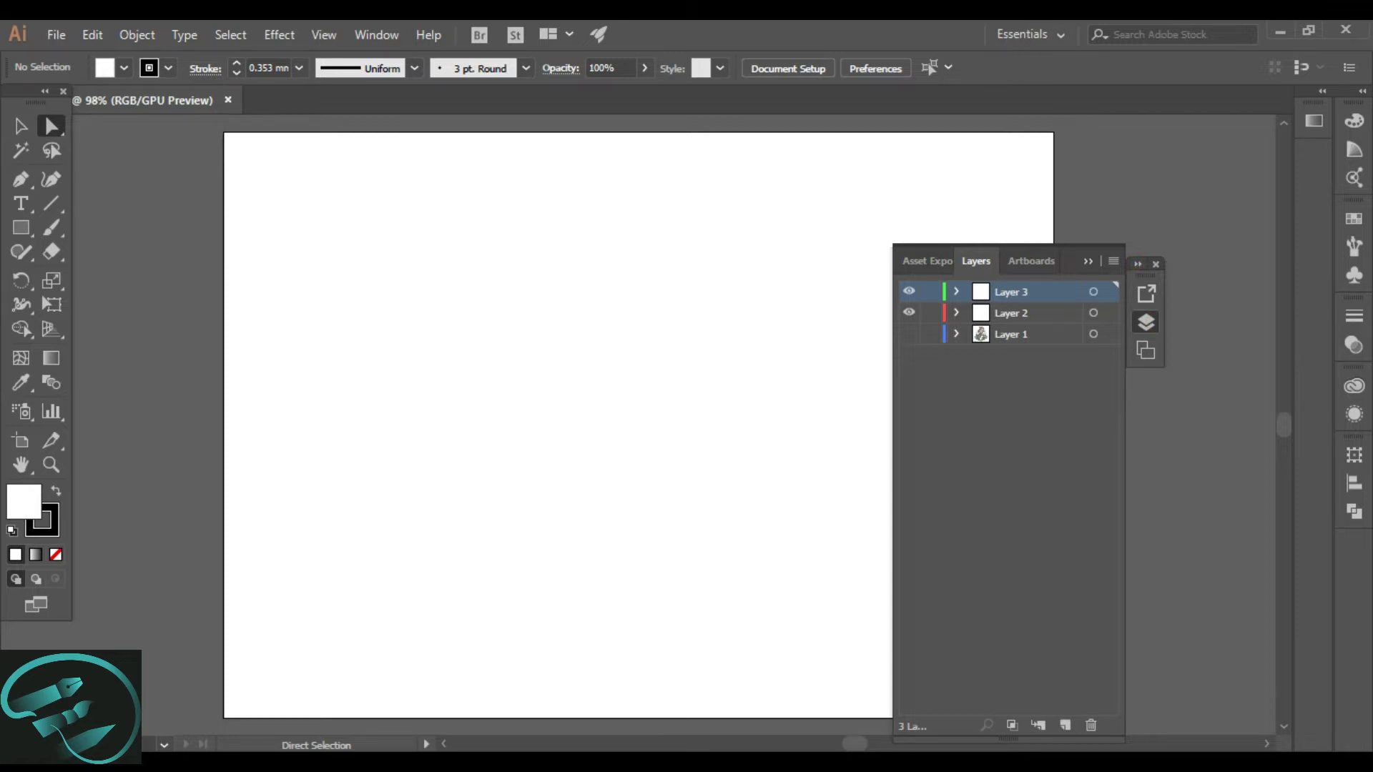
left_click_drag(1065, 260, 1265, 284)
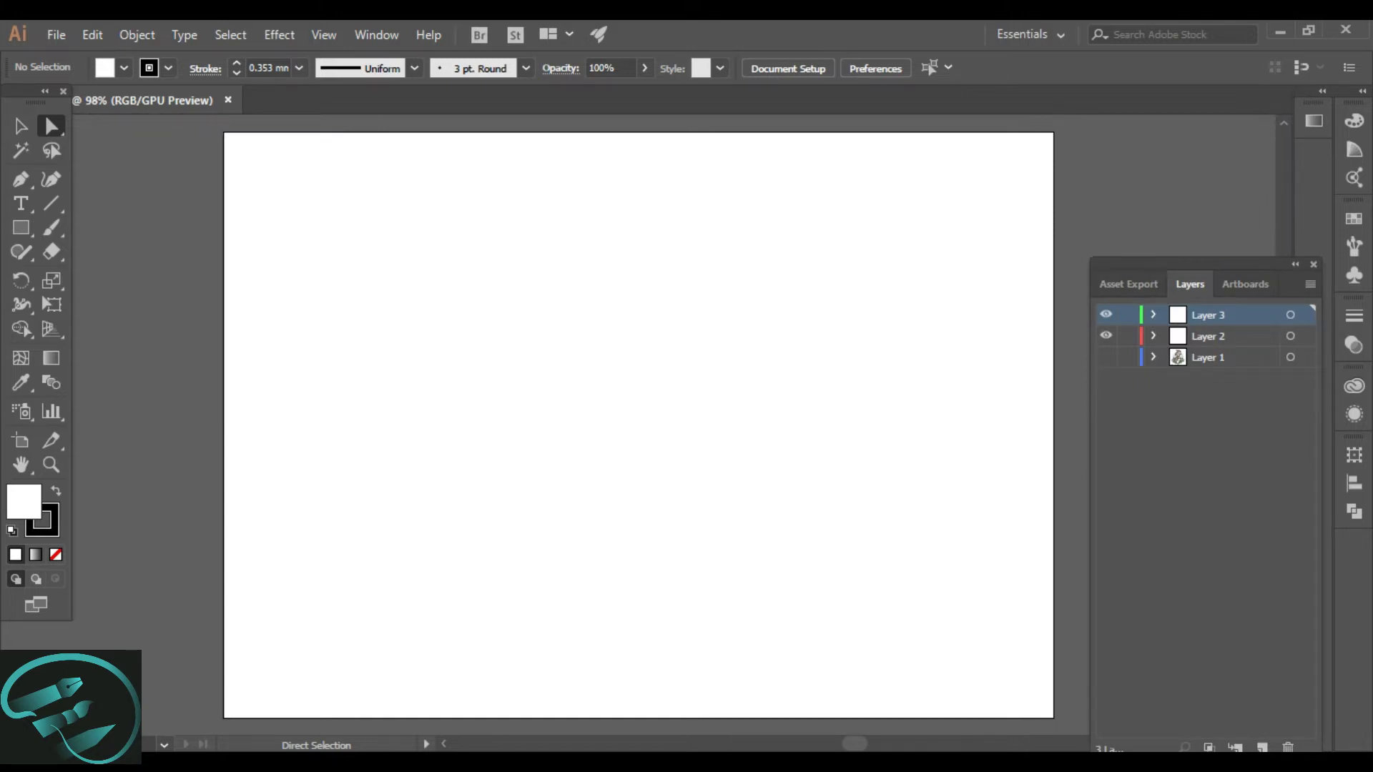
Step: Show the reference portrait on Layer 1, lock that layer and collapse its contents
left_click(1105, 357)
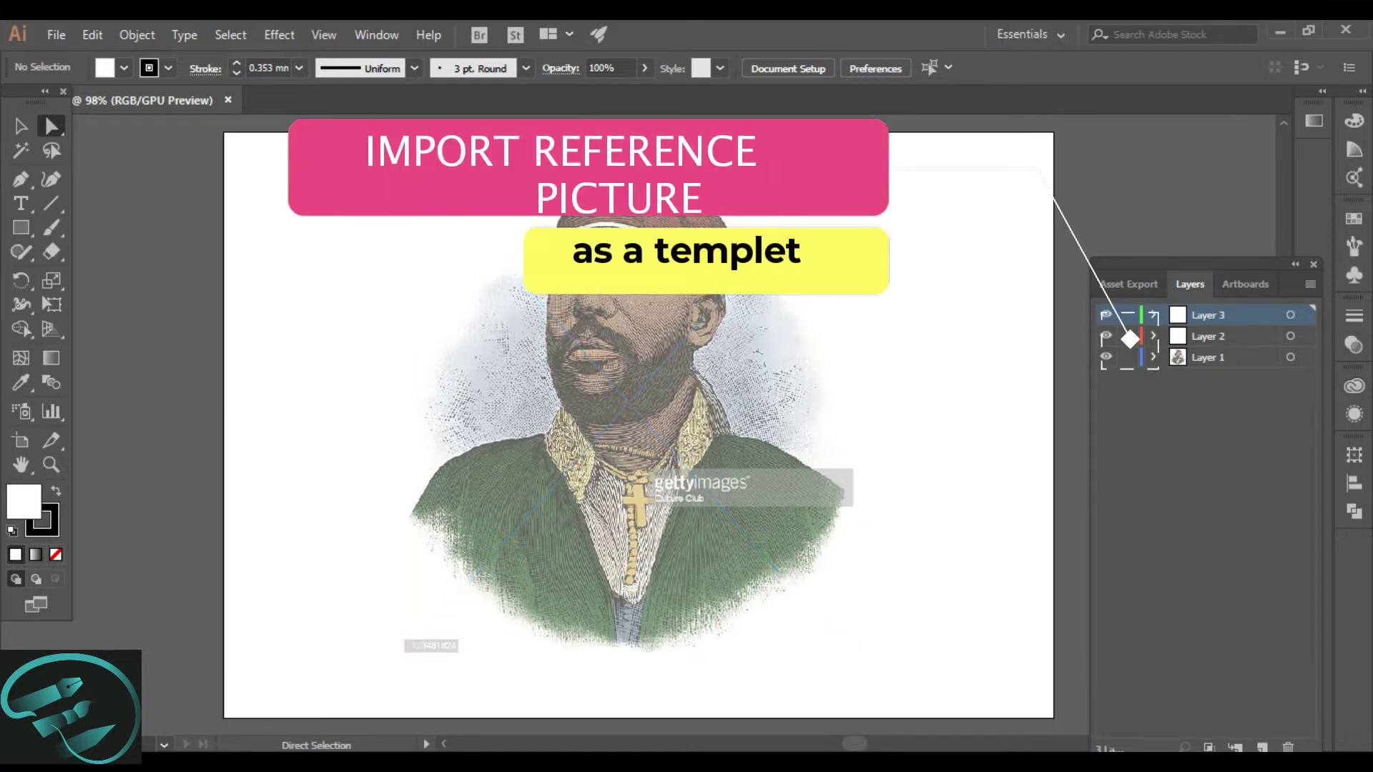
left_click(1153, 357)
left_click(1127, 357)
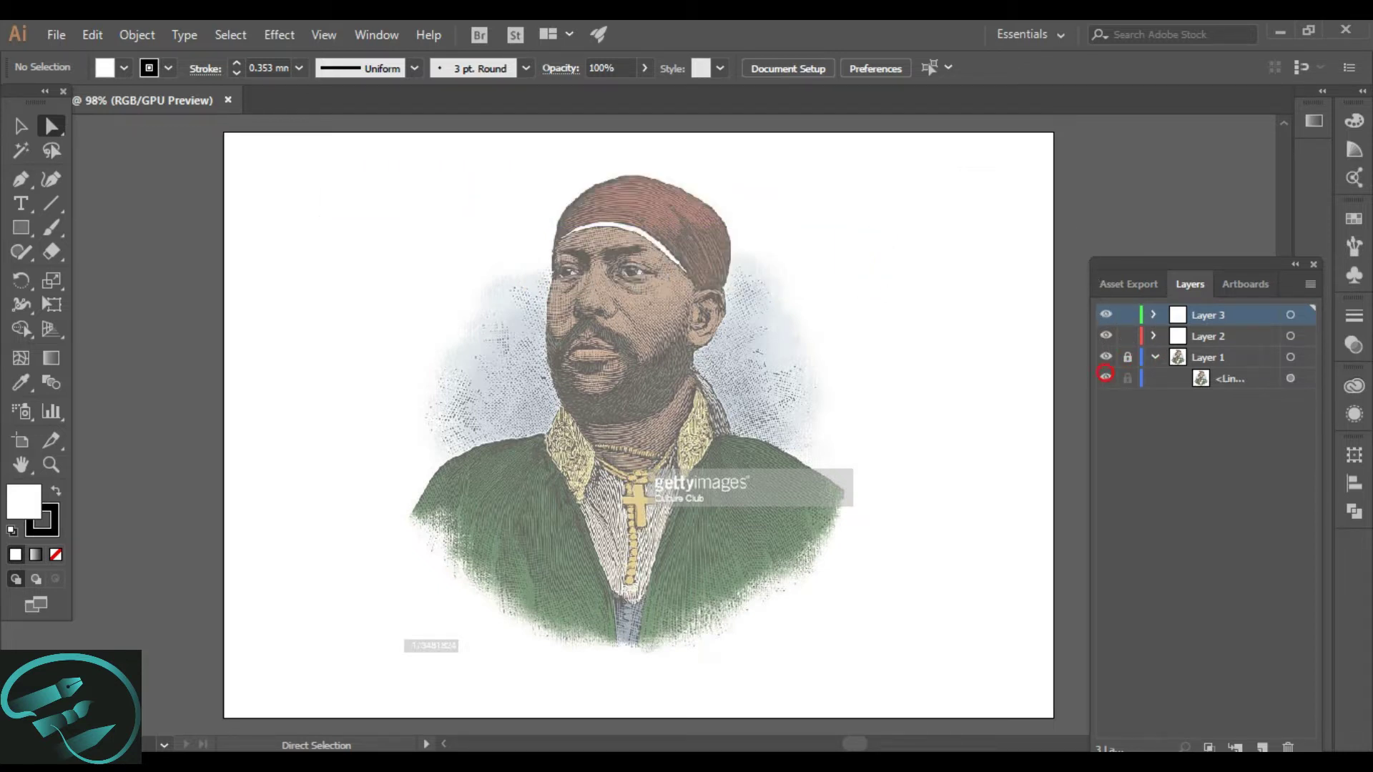
left_click(1153, 356)
Step: Expand Layer 2 and show its lowest traced paths: the pale shirt front, the brown face shape and the first eyebrow
left_click(1153, 335)
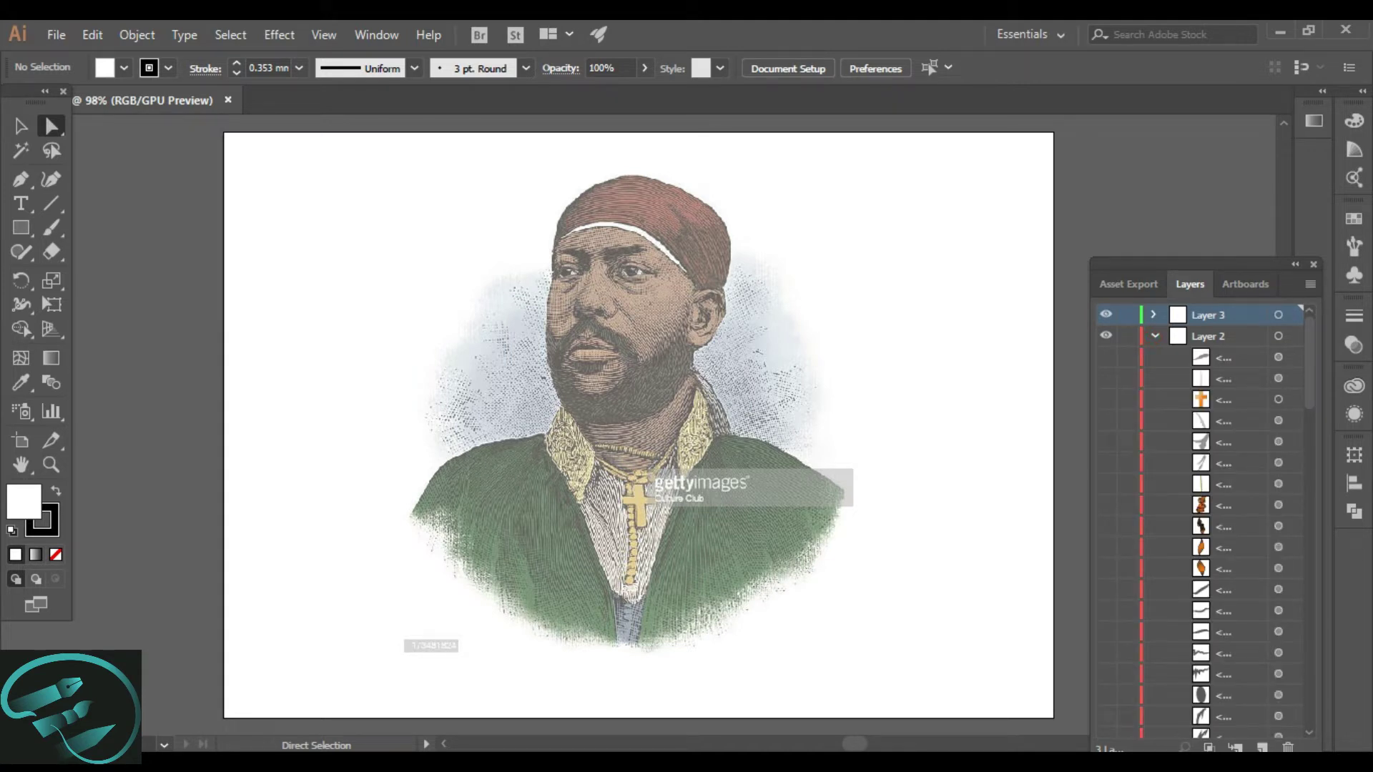
scroll(1201, 521, "down", 10)
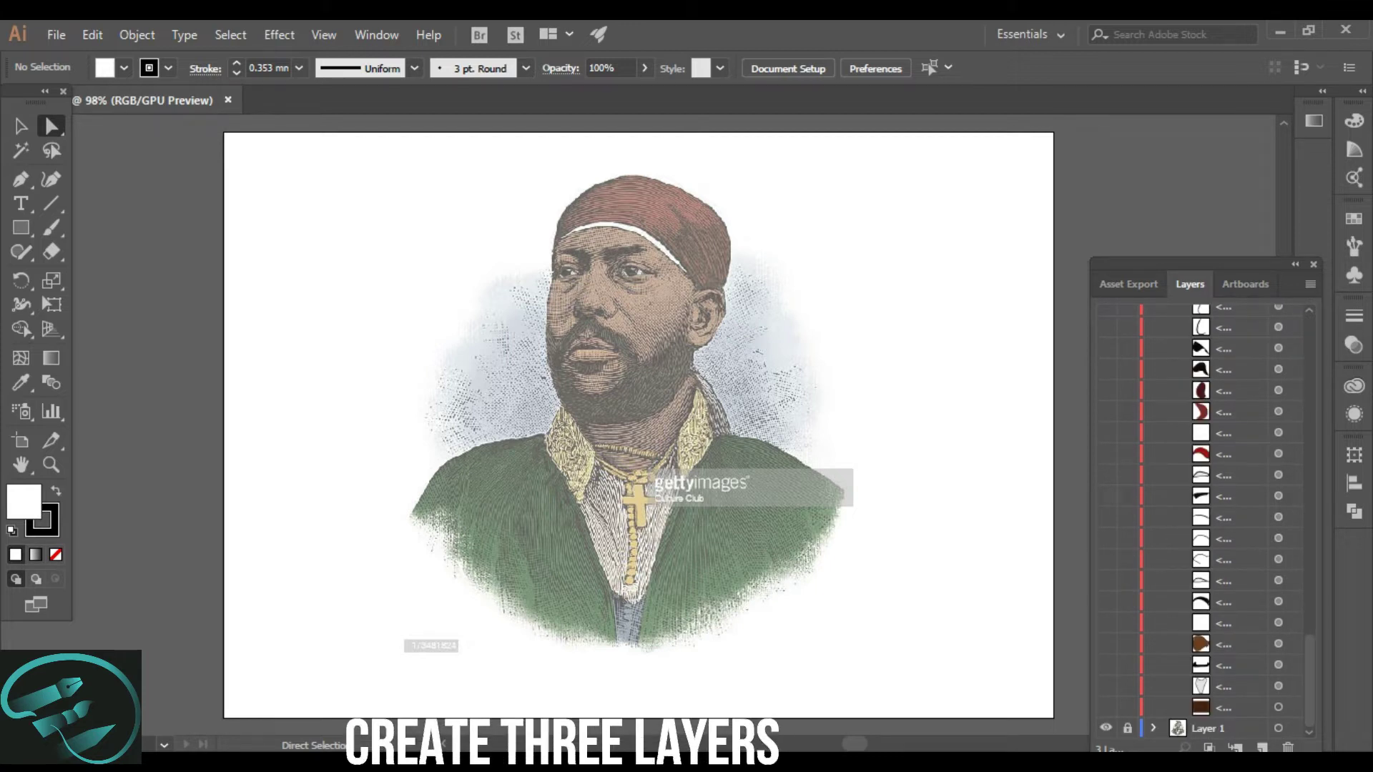
left_click(1106, 686)
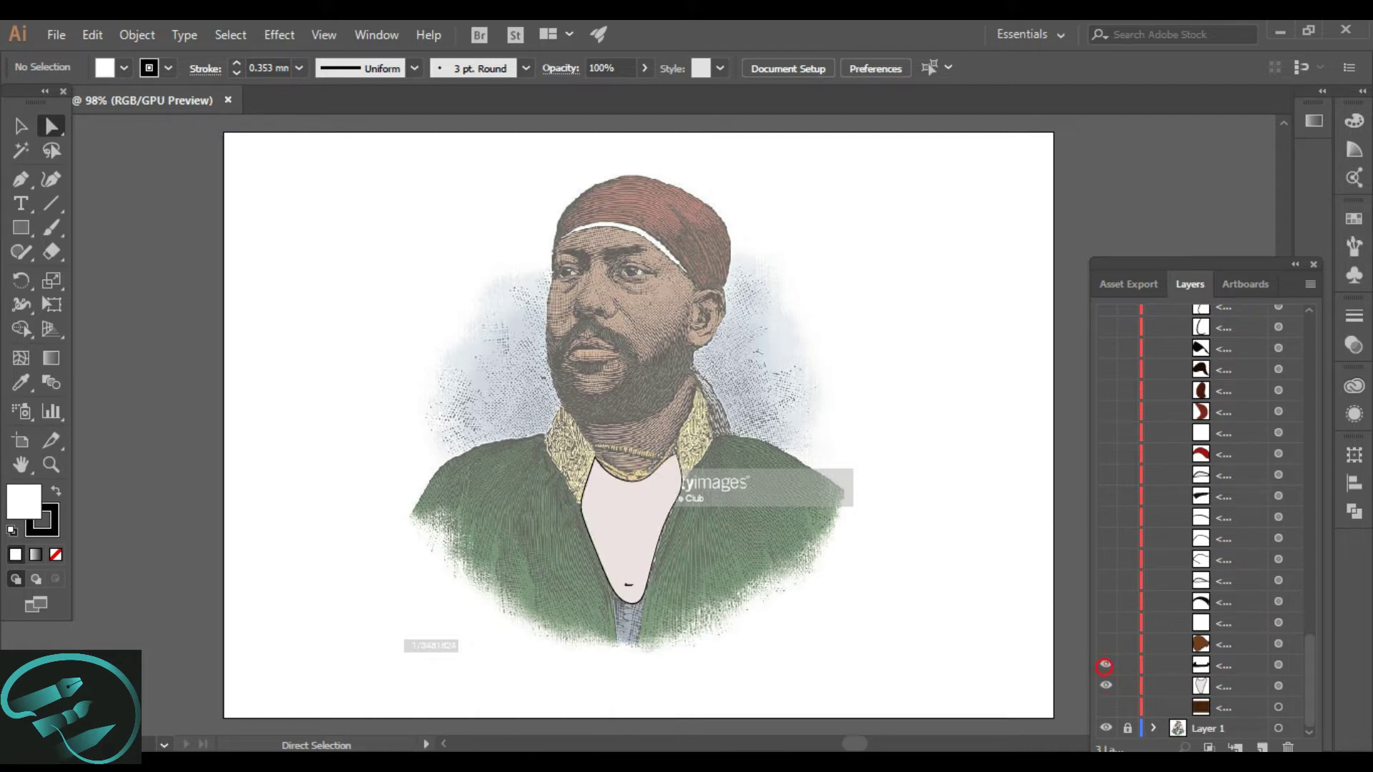
left_click(1106, 642)
left_click(1107, 621)
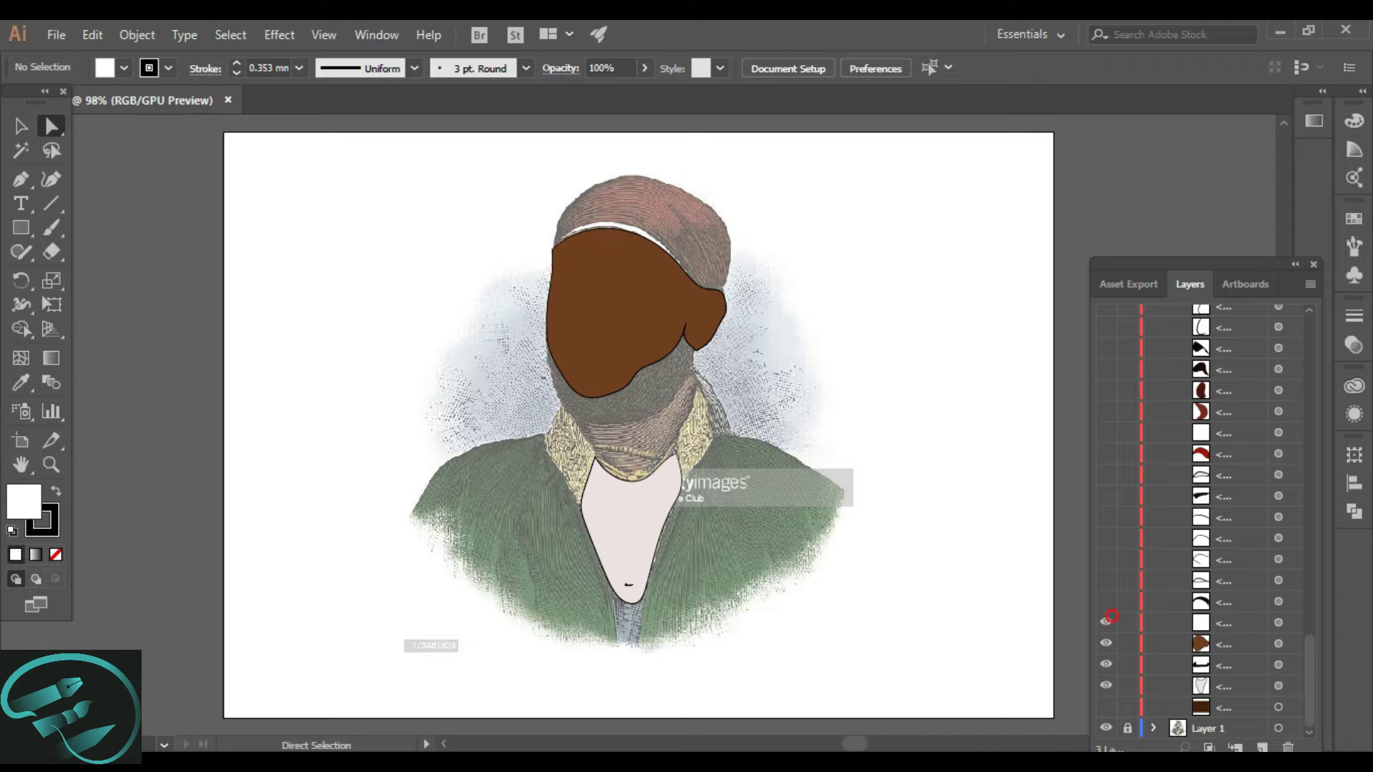
left_click(1106, 601)
left_click(1106, 580)
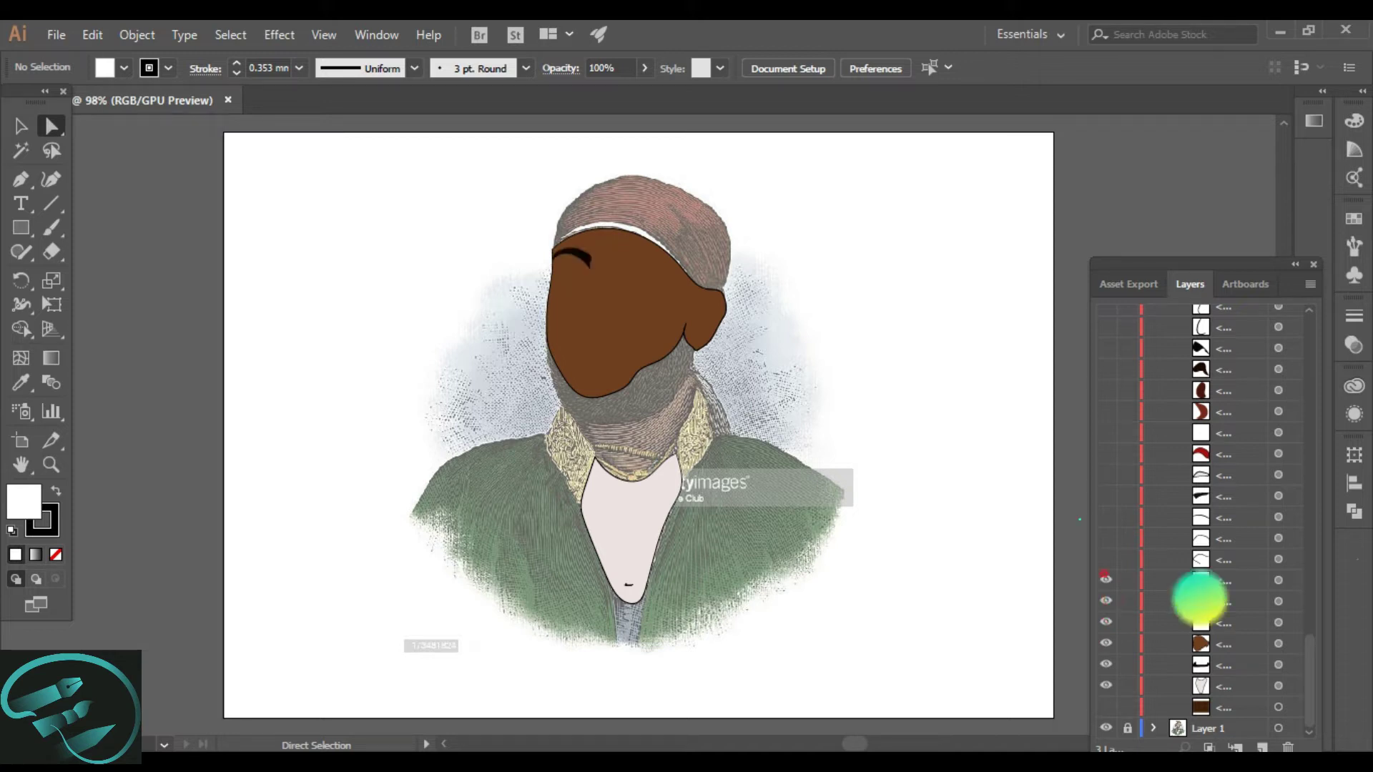
Step: Show the Layer 2 paths for both eyes, the eyelid lines, the second eyebrow and the red headwrap
left_click(1106, 558)
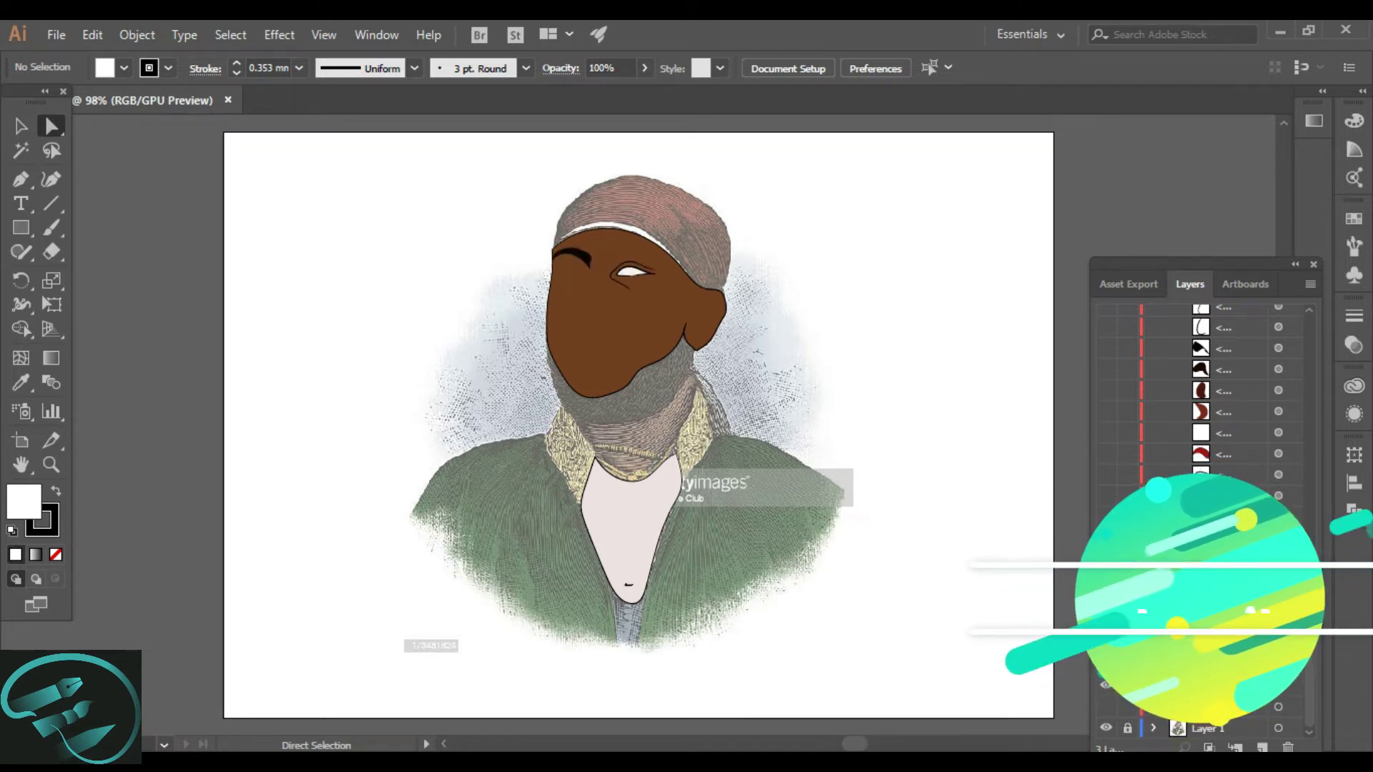
left_click(1104, 495)
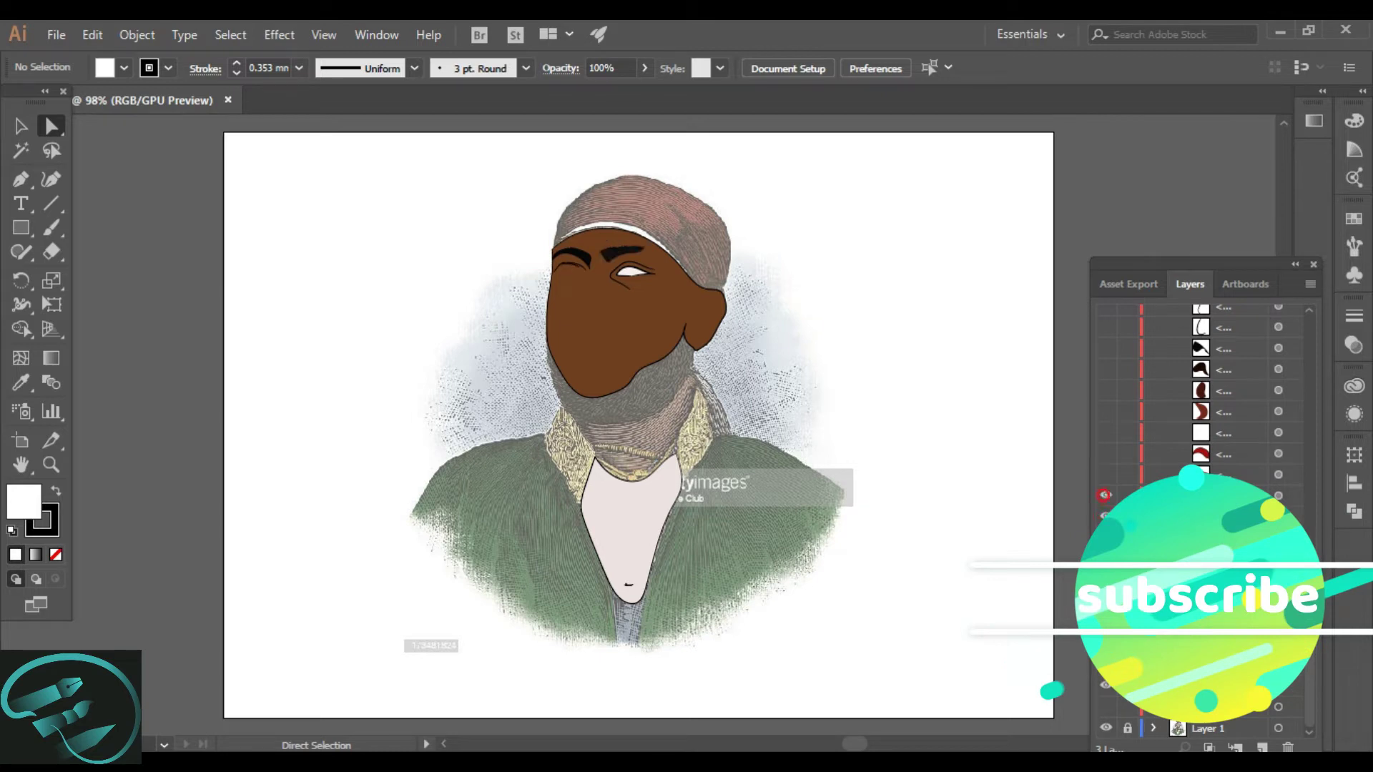
left_click(1106, 474)
left_click(1105, 453)
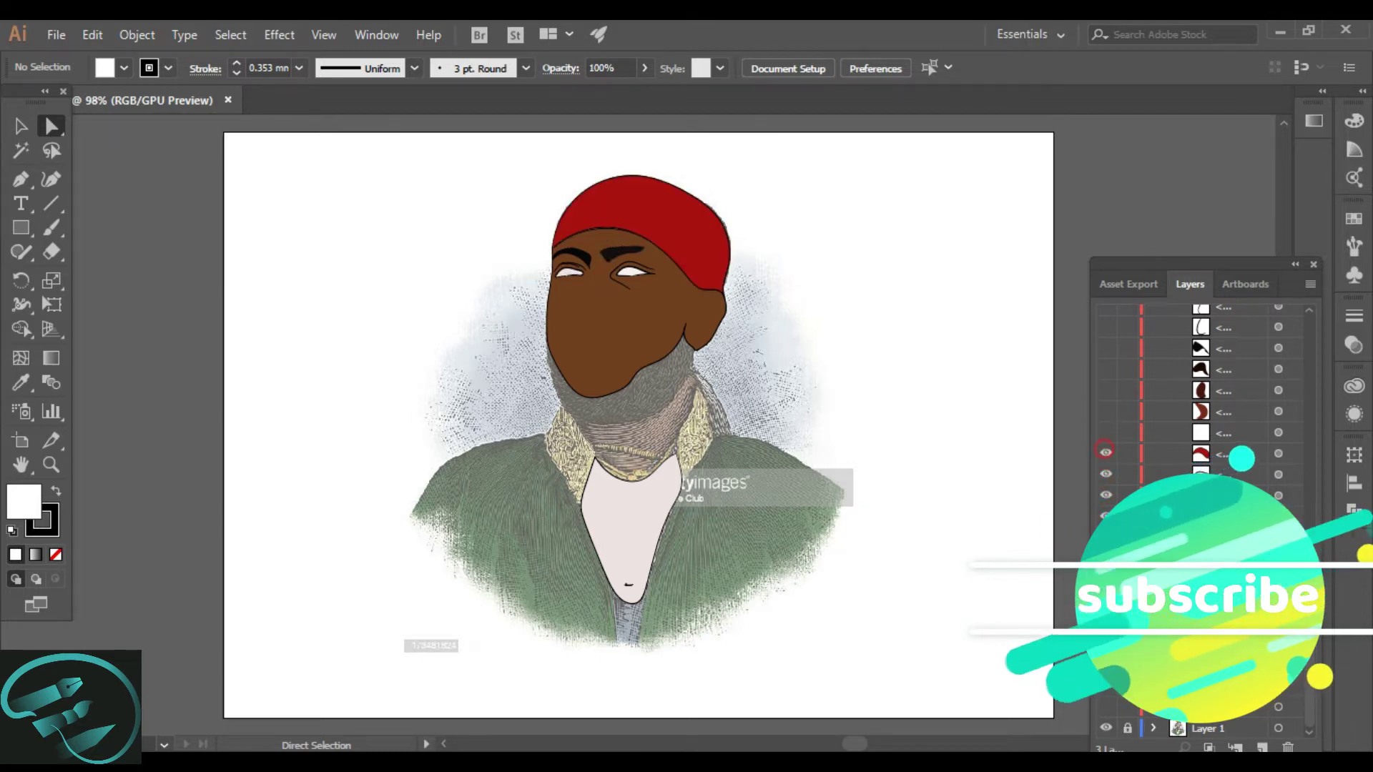
left_click(1105, 432)
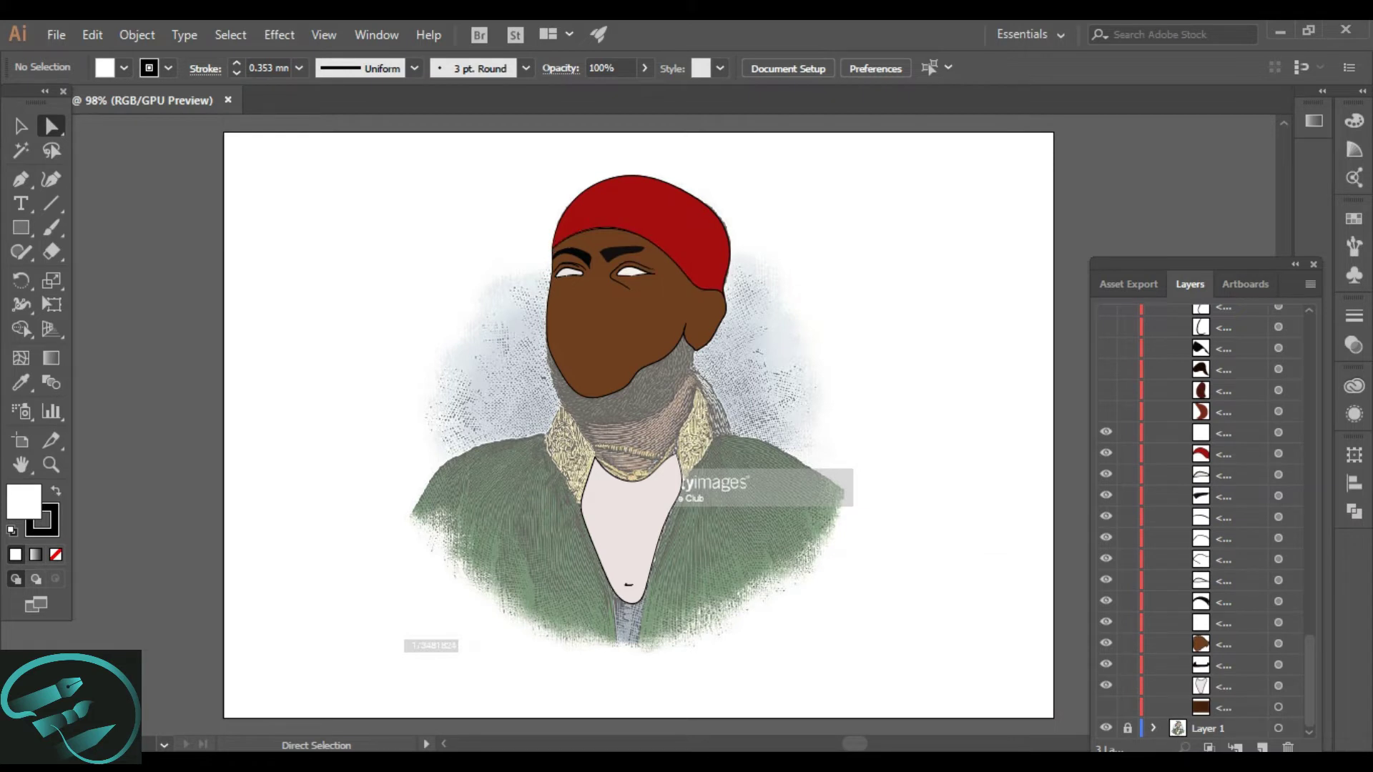
Step: Show the Layer 2 paths for the red eye corners, the nostrils and nose lines, the moustache and the patch below the lips
left_click(1104, 390)
left_click(1105, 368)
left_click(1104, 327)
scroll(1201, 515, "up", 3)
left_click(1106, 411)
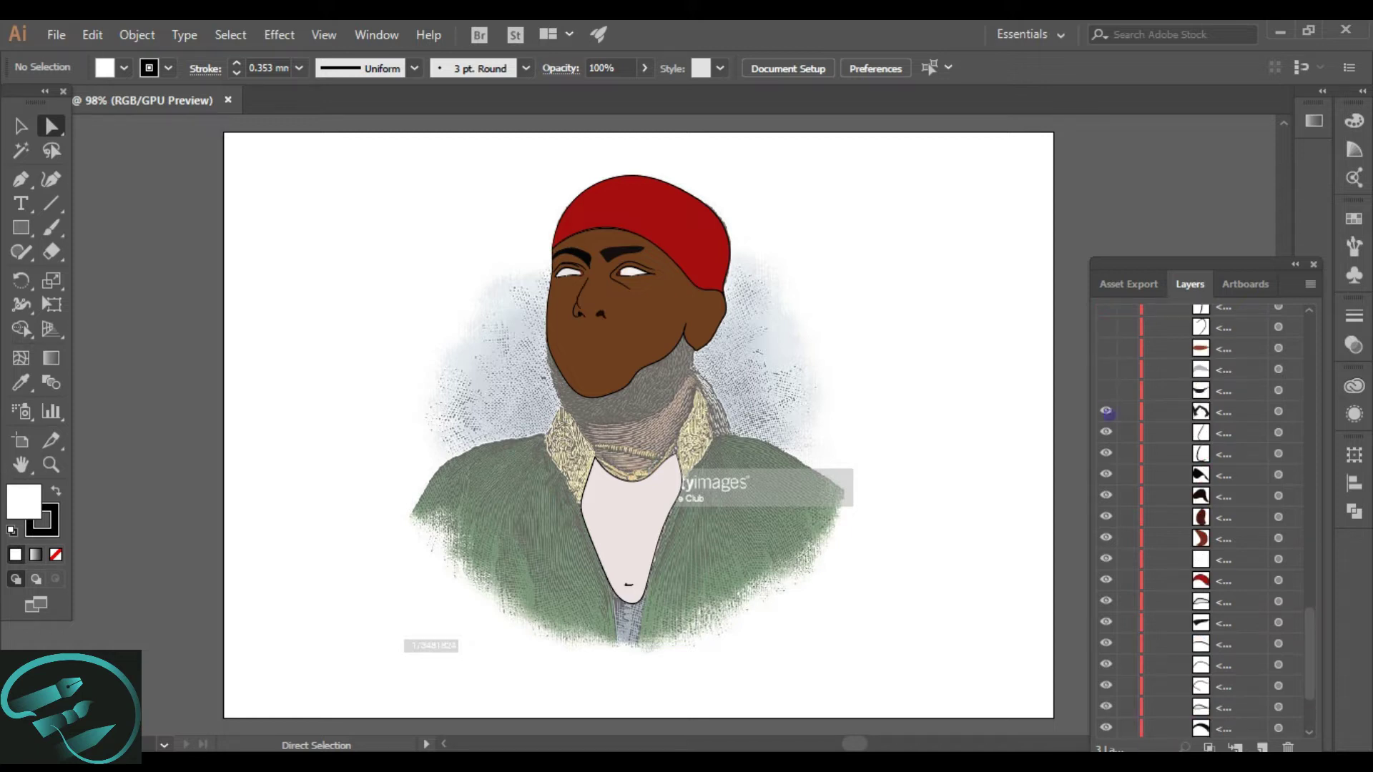
left_click(1106, 390)
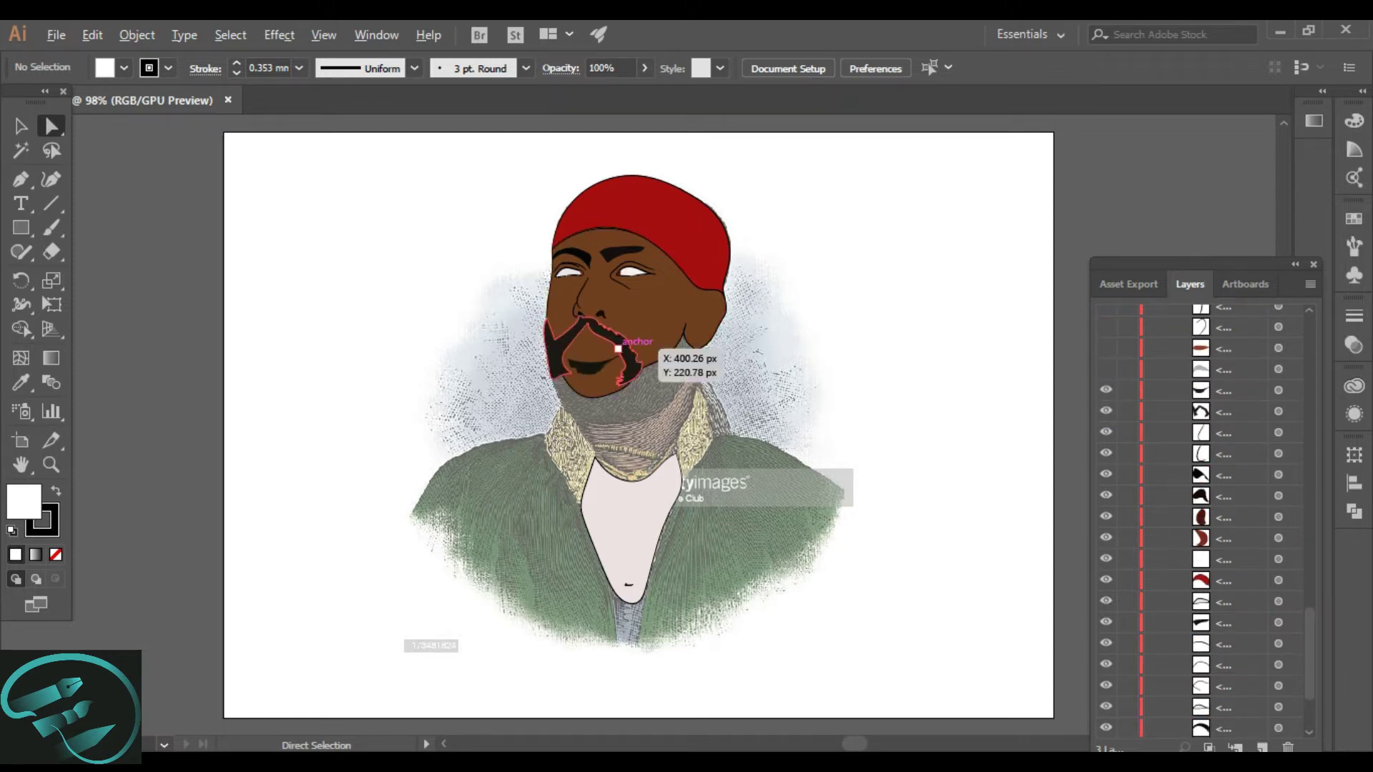
Step: Examine the traced eyes and facial features up close, and the portrait as a whole
scroll(618, 349, "up", 3)
scroll(615, 422, "down", 3)
scroll(589, 293, "up", 3)
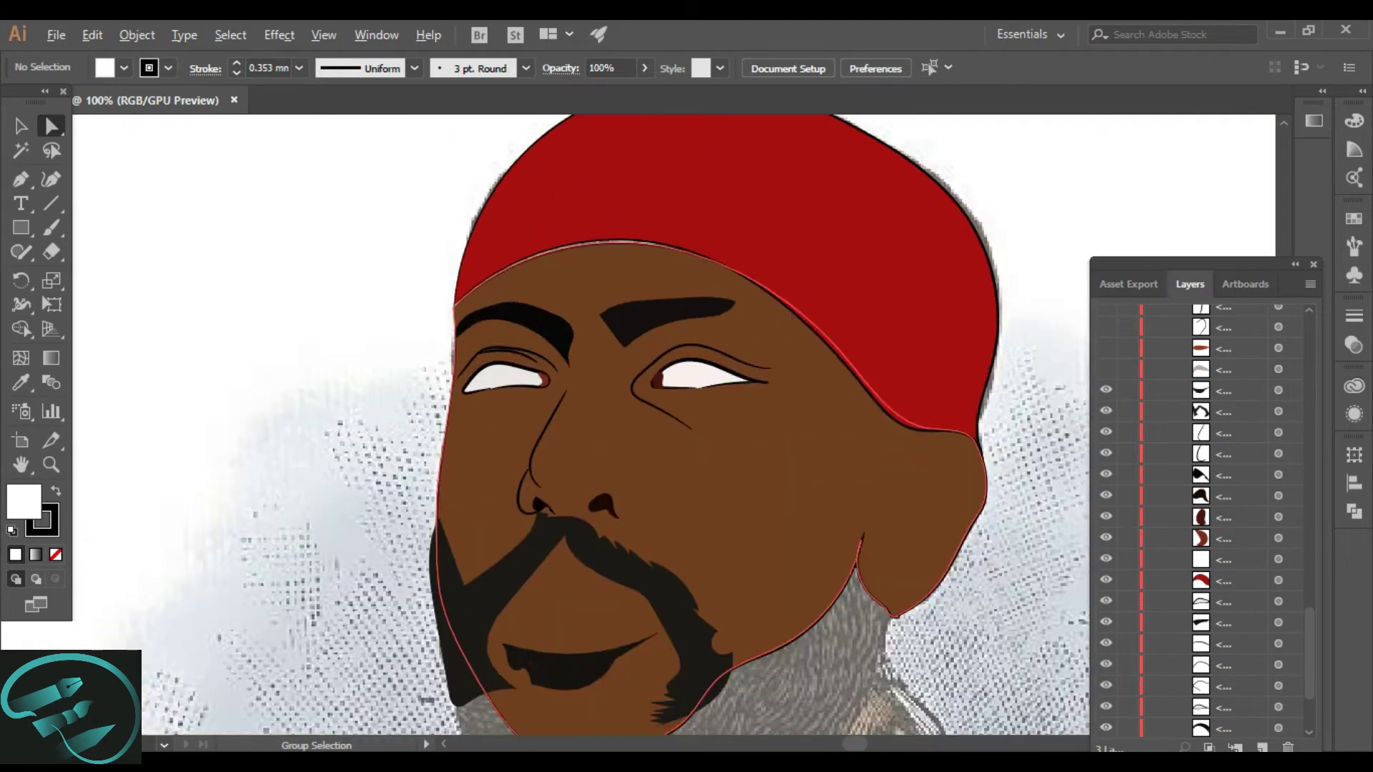
scroll(674, 364, "up", 5)
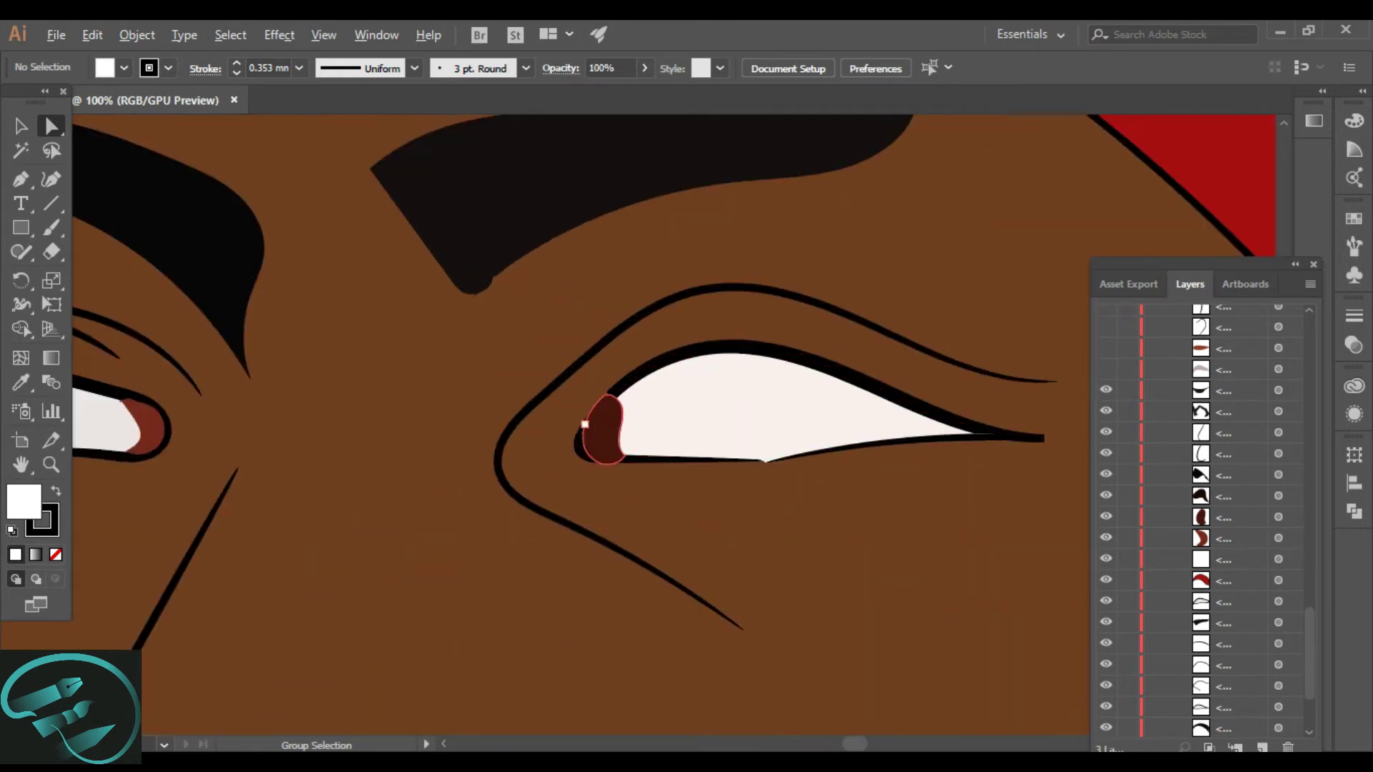
scroll(674, 364, "down", 6)
scroll(673, 364, "up", 3)
scroll(558, 357, "down", 7)
scroll(580, 672, "up", 2)
scroll(580, 672, "down", 2)
scroll(580, 672, "up", 2)
scroll(561, 672, "down", 2)
scroll(562, 672, "up", 2)
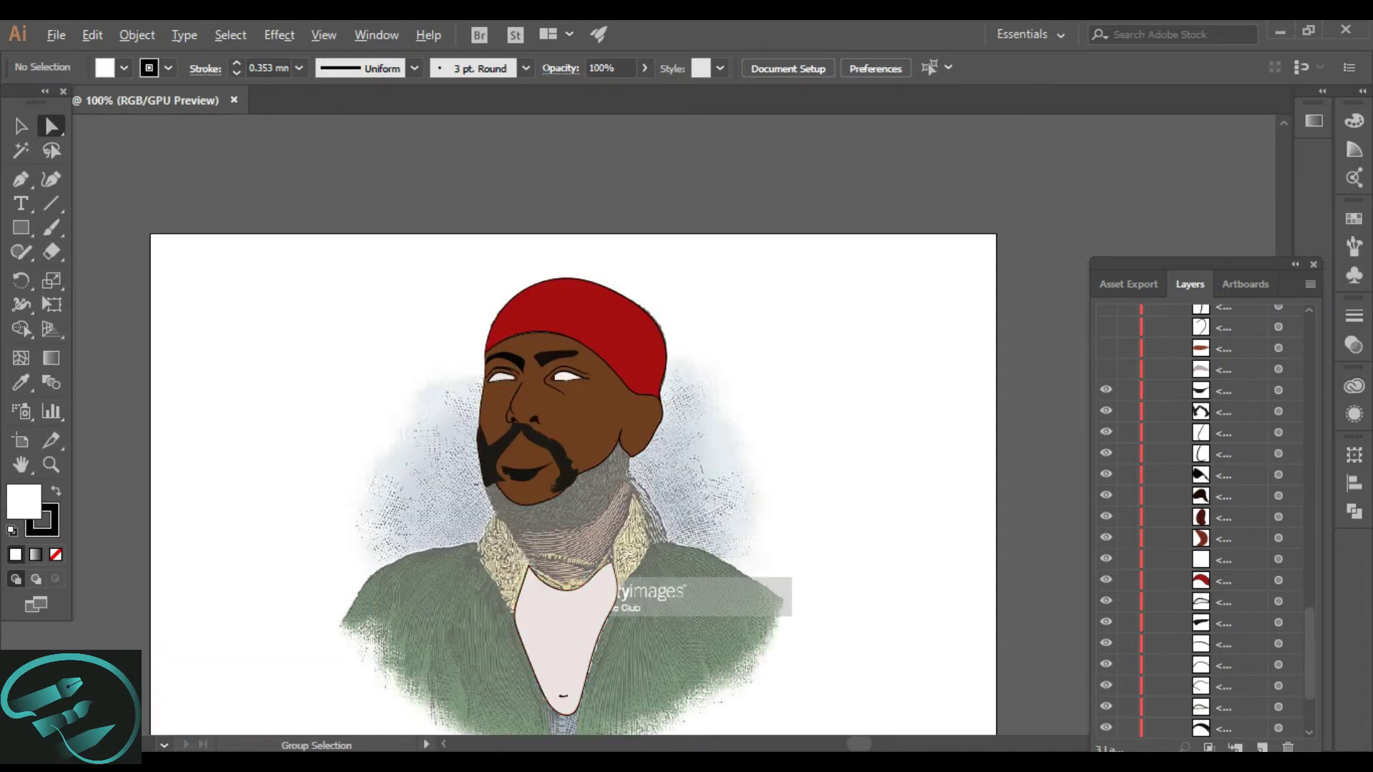
scroll(631, 511, "down", 2)
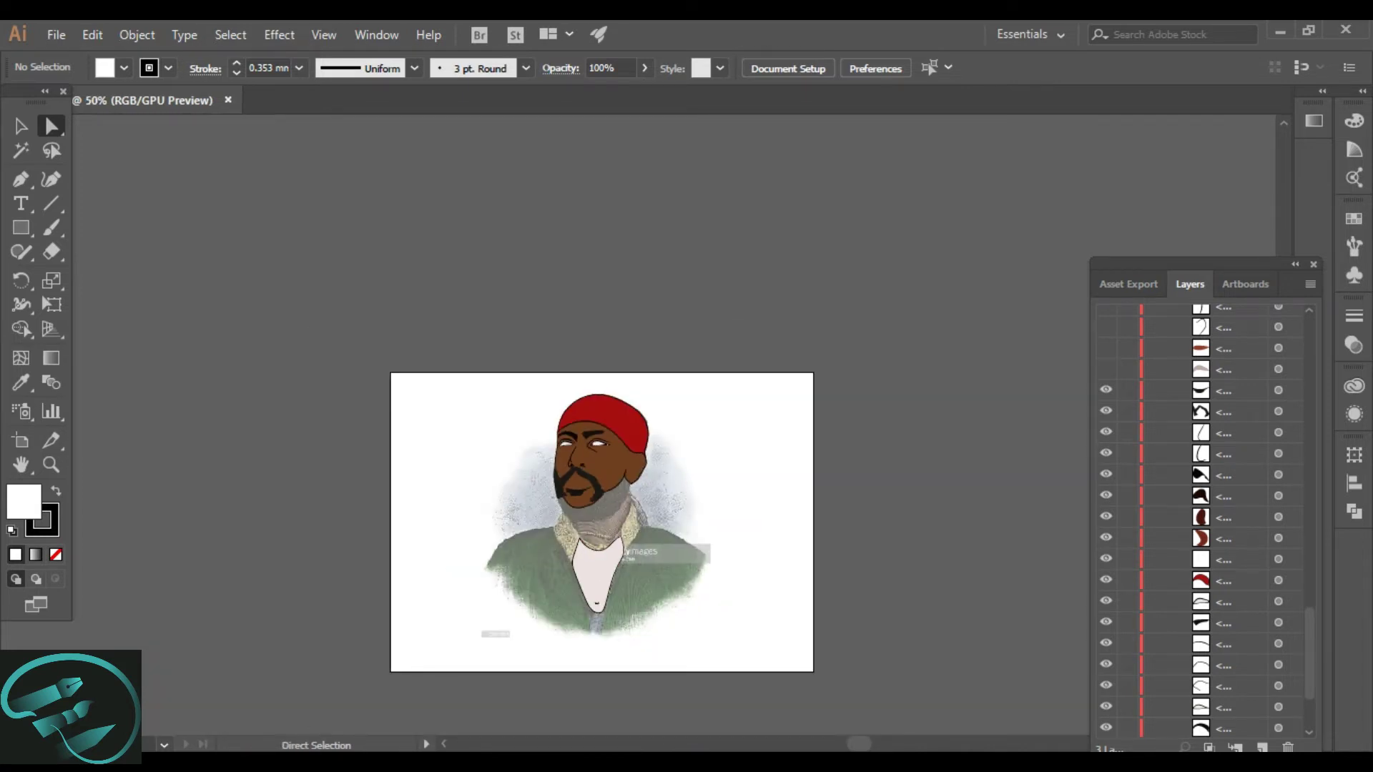
scroll(630, 508, "down", 1)
scroll(605, 499, "down", 1)
scroll(605, 499, "up", 1)
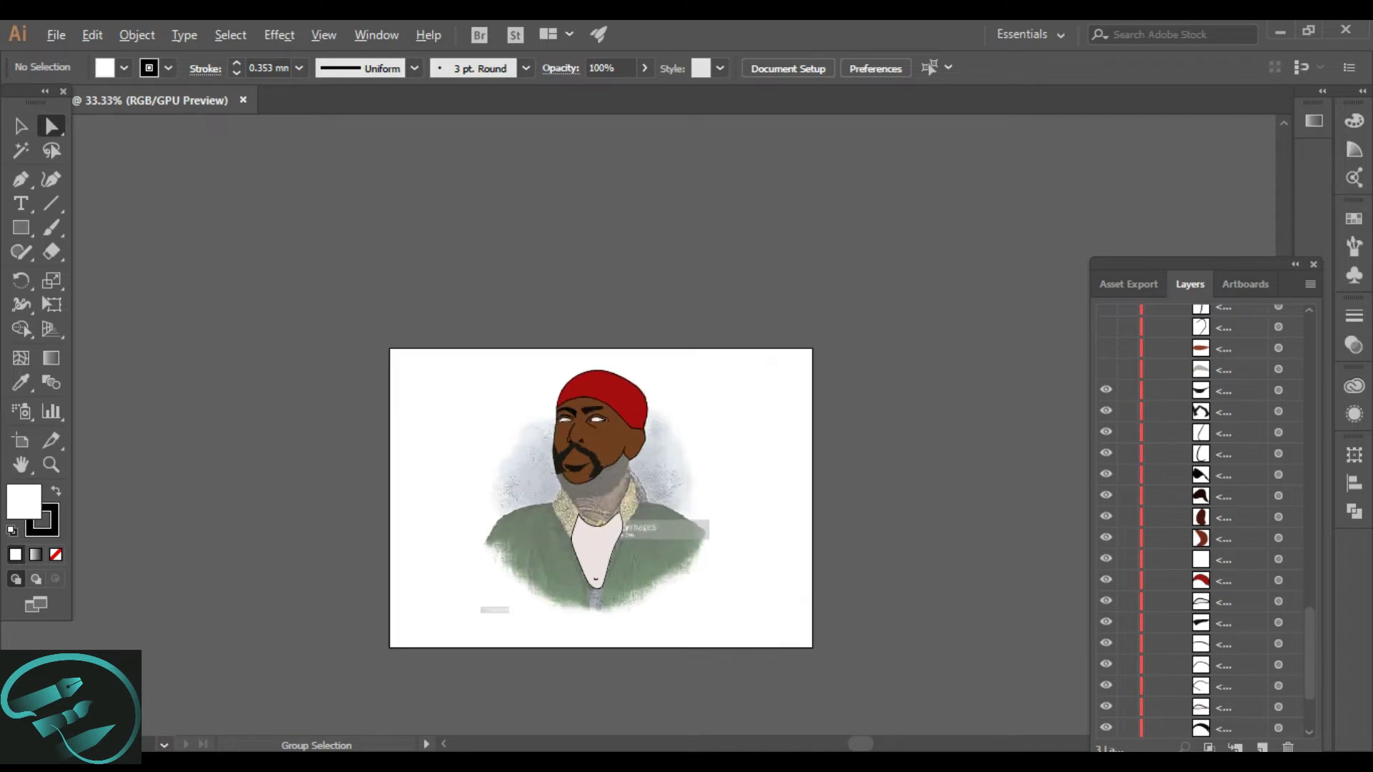
scroll(606, 498, "up", 2)
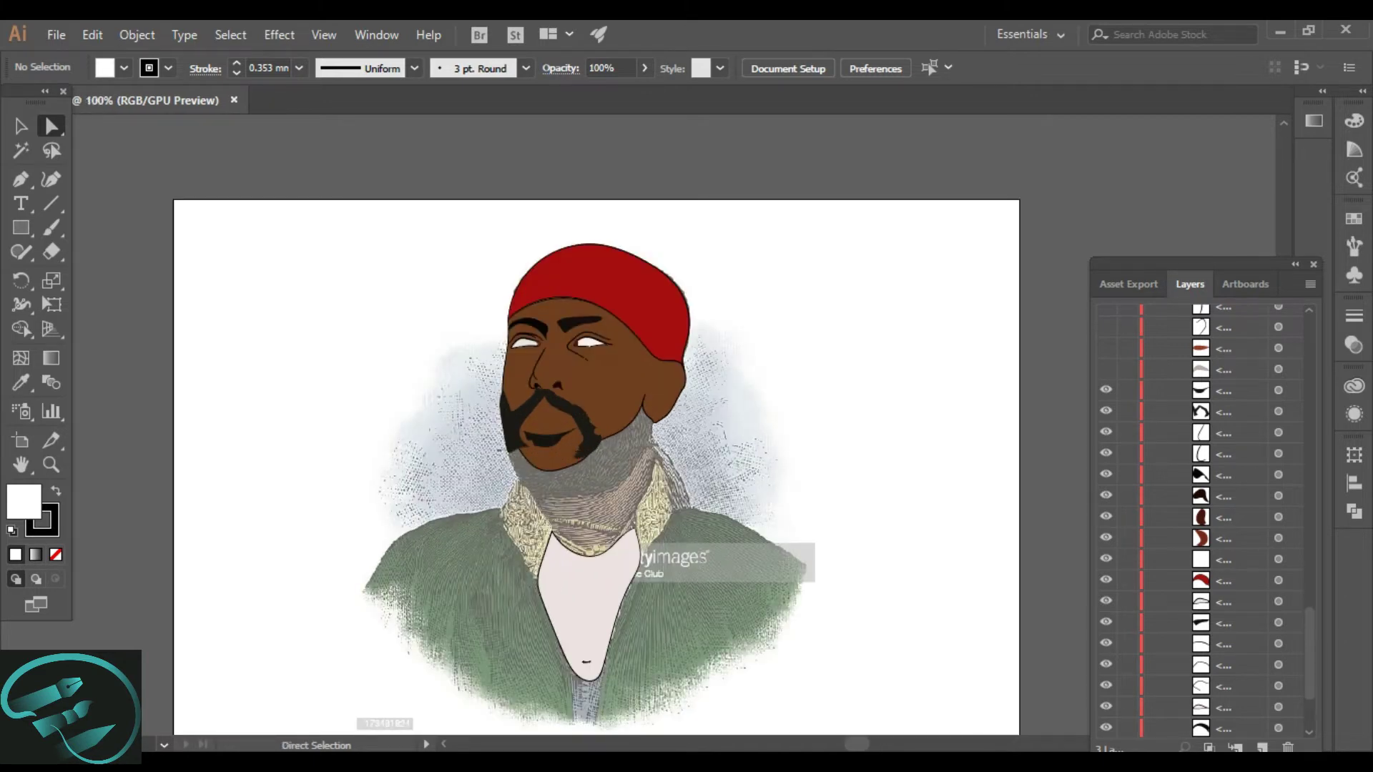
Step: Show the Layer 2 paths for the upper and lower lips and the first ear line
left_click(1104, 369)
left_click(1104, 348)
left_click(1104, 327)
Step: Show the next Layer 2 paths that form the ear's outer and inner contour lines
scroll(1202, 515, "up", 3)
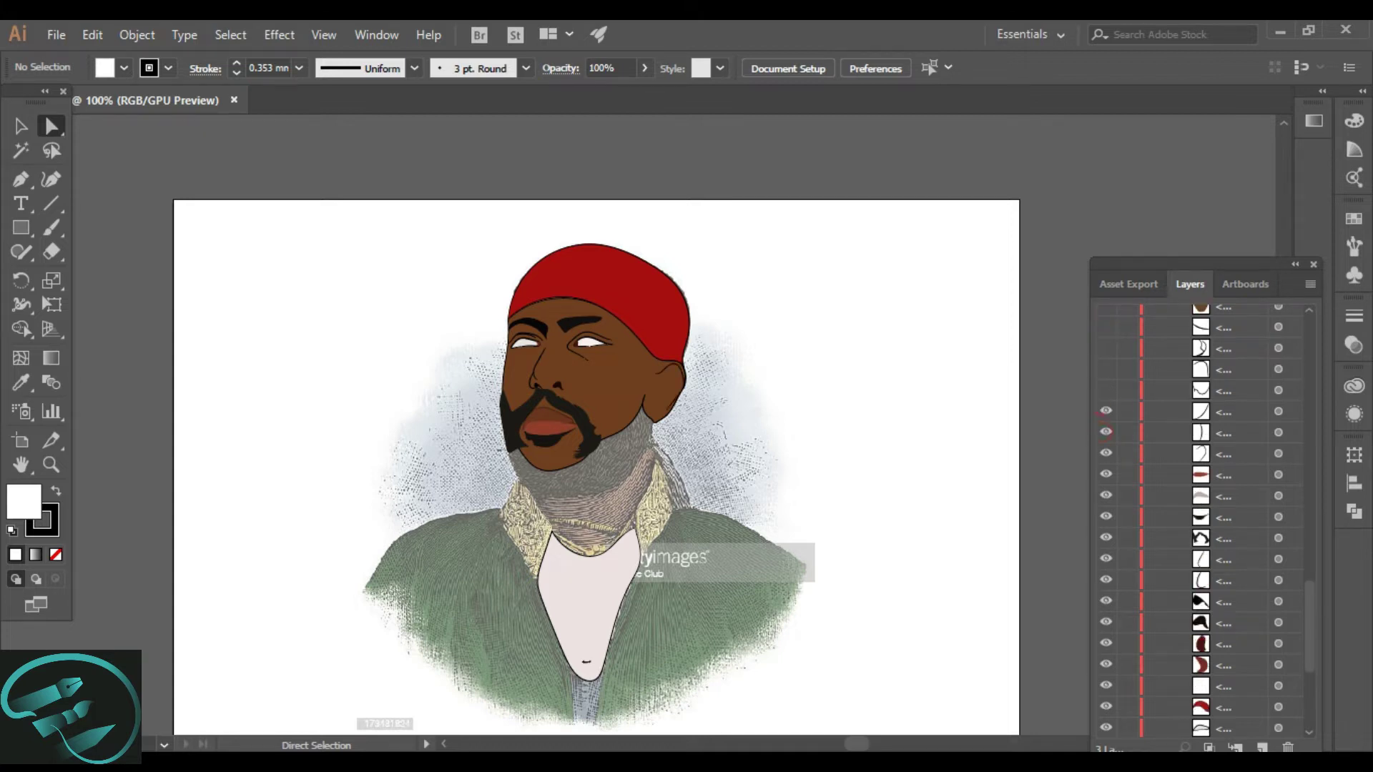
left_click(1105, 390)
left_click(1105, 369)
left_click(1105, 348)
left_click(1105, 327)
Step: Show the Layer 2 paths for the brown neck, the black necklace cord, the gold beads and the grey headwrap band
scroll(1106, 329, "up", 3)
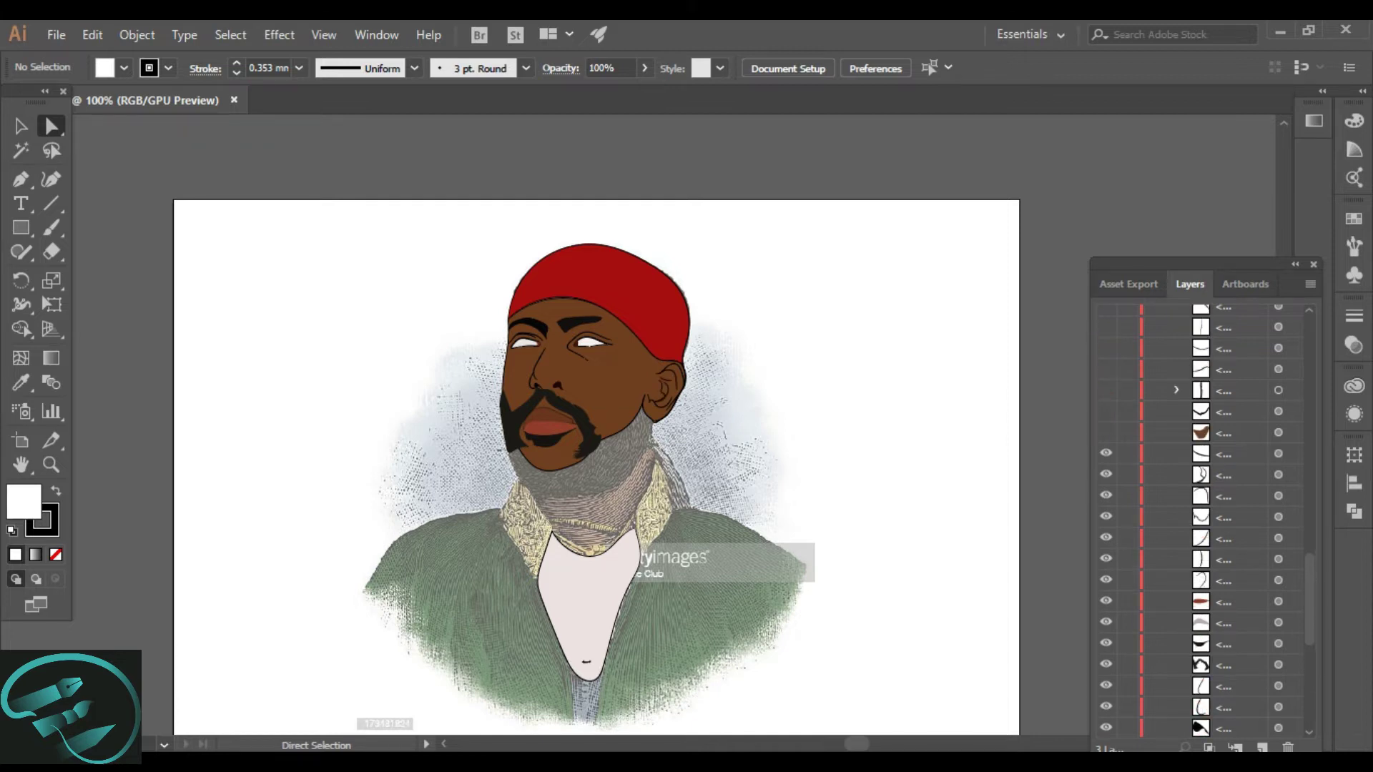
left_click(1105, 432)
left_click(1105, 411)
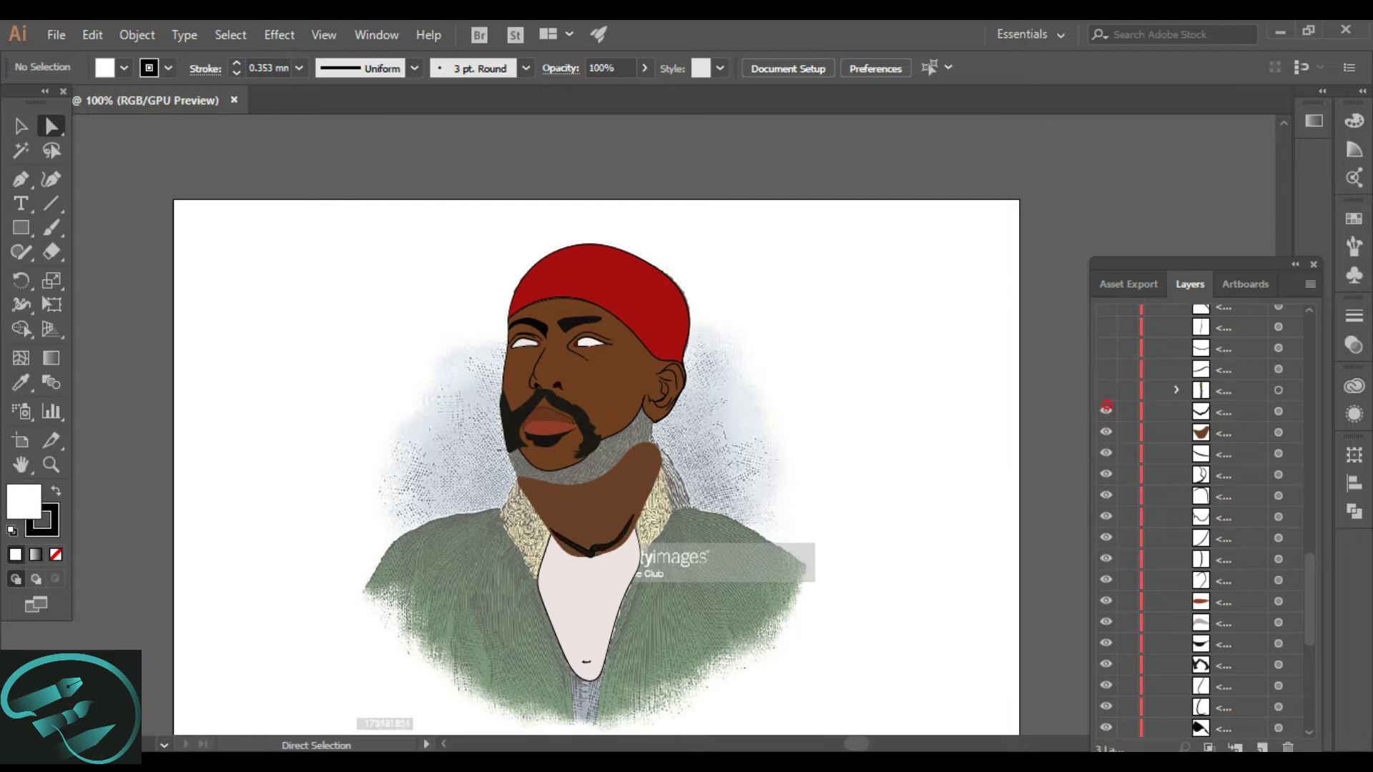
left_click(1105, 389)
left_click(1105, 369)
left_click(1106, 348)
left_click(1105, 326)
left_click(1105, 305)
Step: Show the Layer 2 paths for the full beard, the white cloth behind the neck, the black irises and the eye highlight
scroll(1106, 307, "up", 4)
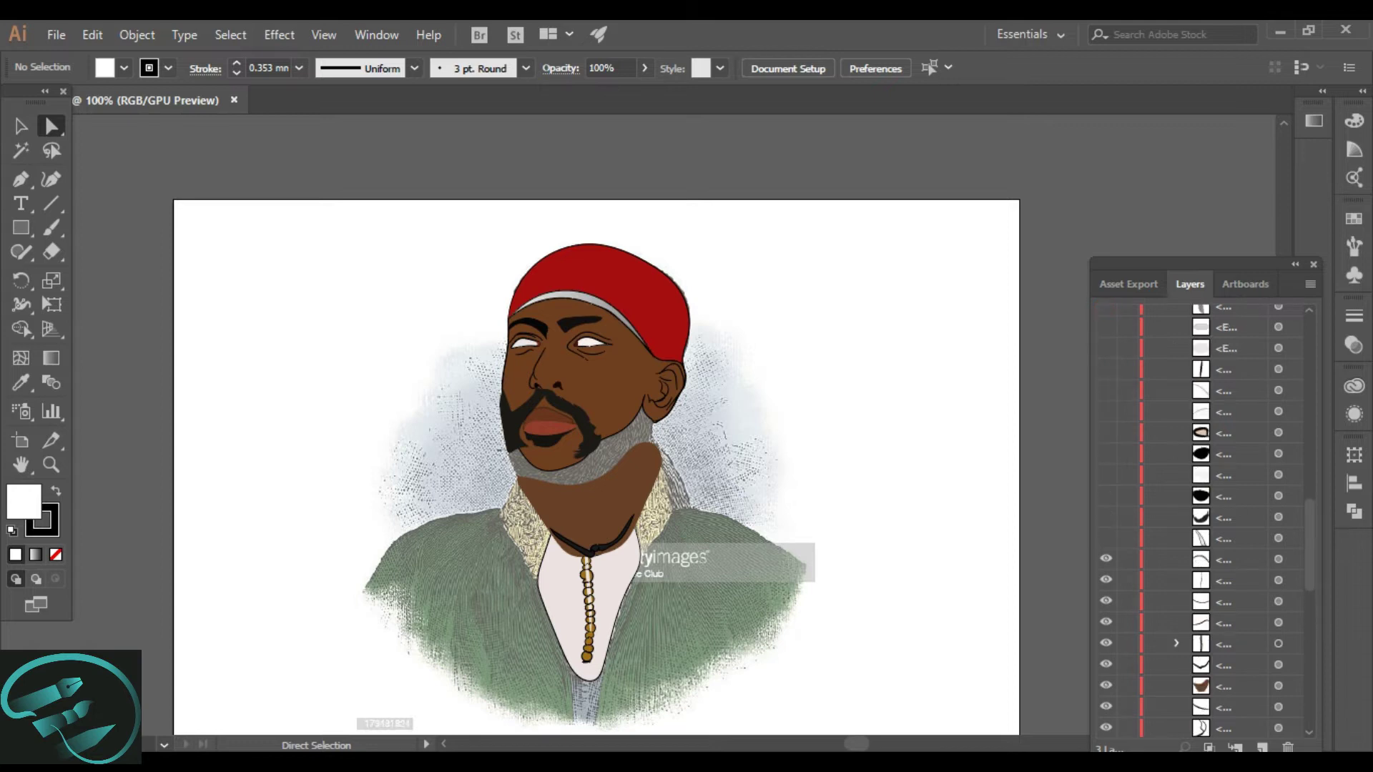
left_click(1106, 514)
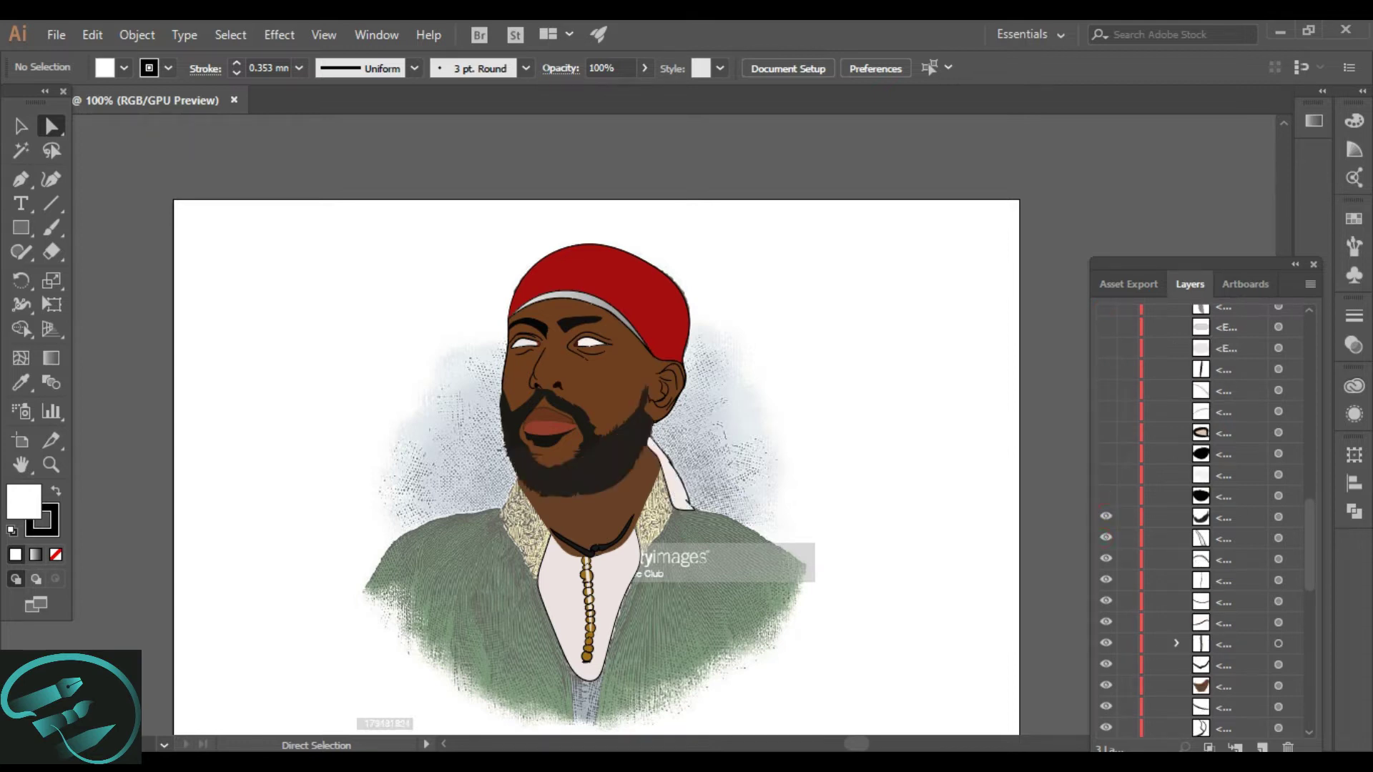
left_click(1105, 496)
left_click(1105, 472)
left_click(1105, 454)
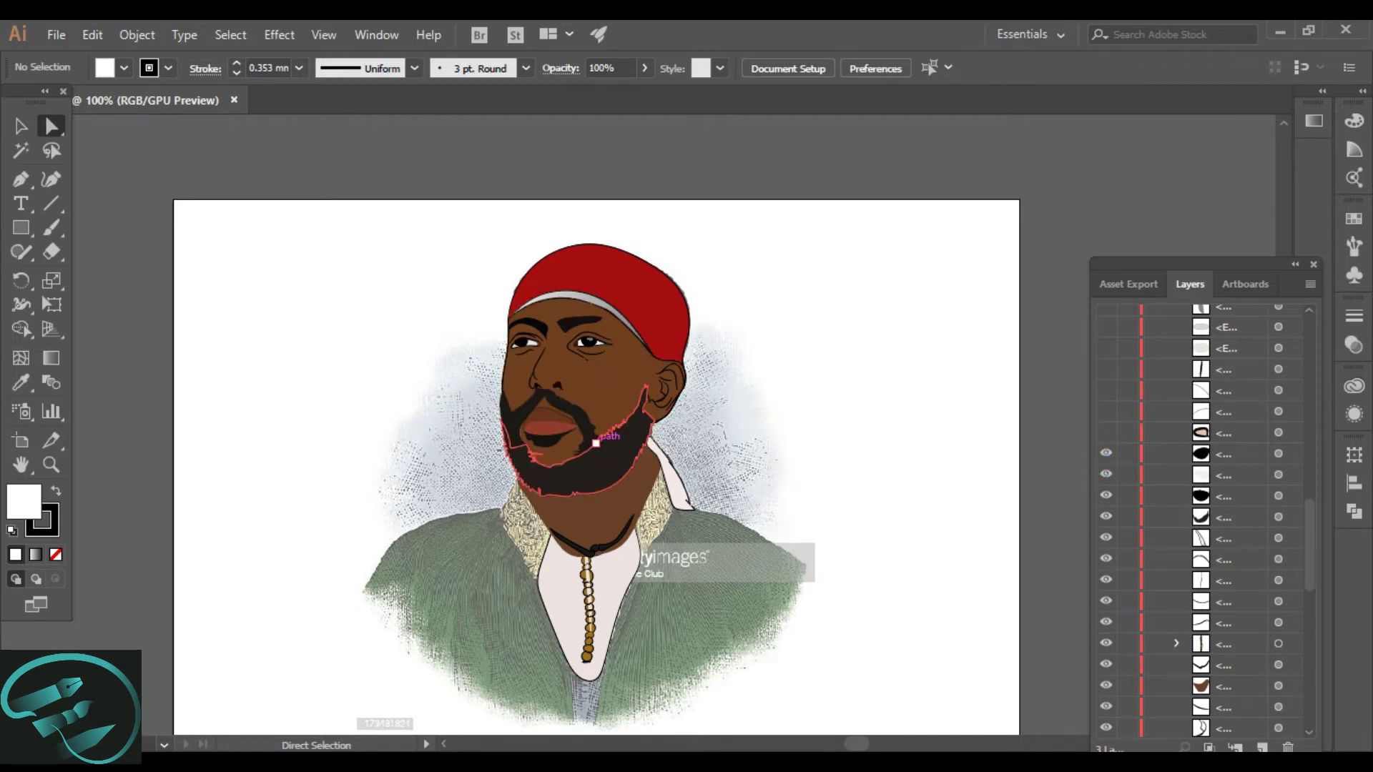
Step: Examine the irises, eye highlight, eyebrows and beard up close, and how they fit the whole face
scroll(596, 443, "up", 3, "alt")
scroll(574, 429, "down", 2, "alt")
scroll(572, 280, "up", 3, "alt")
scroll(566, 284, "up", 5)
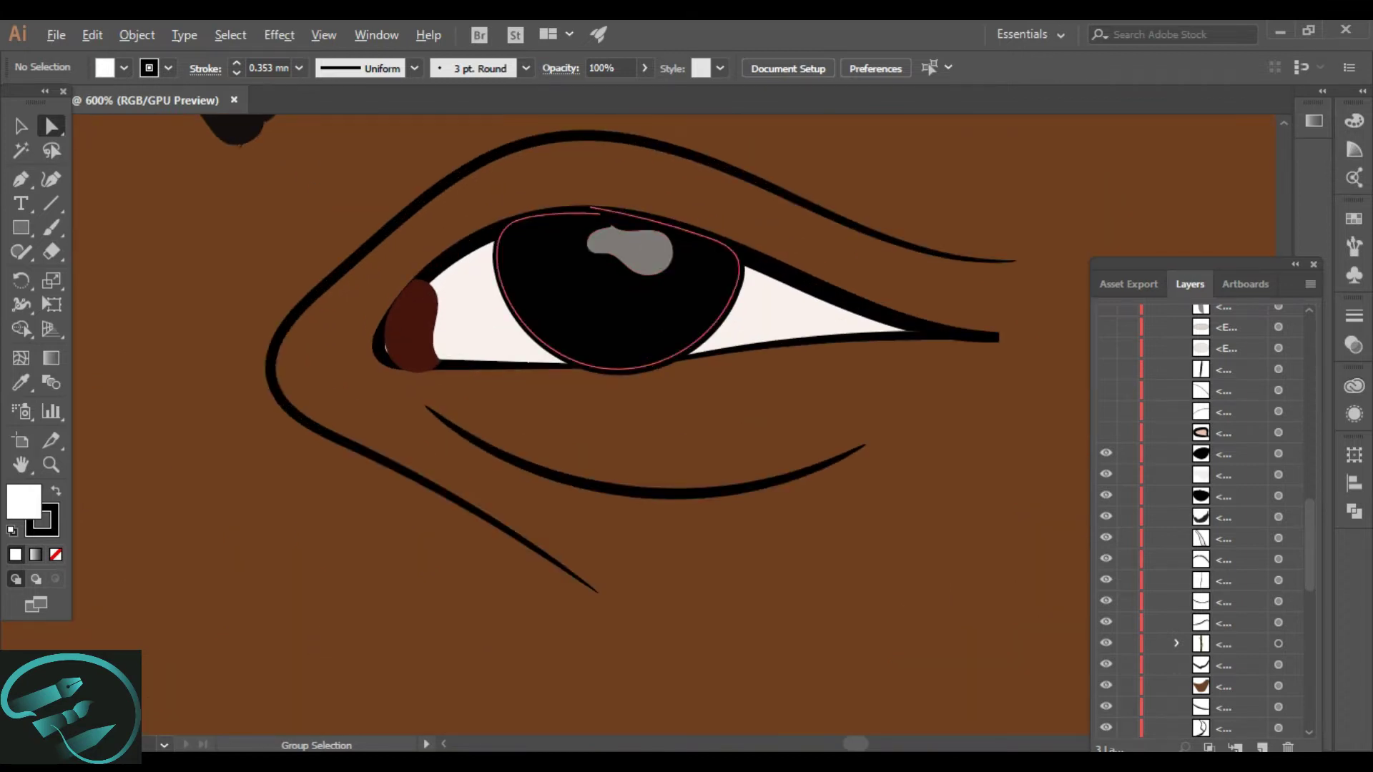
scroll(592, 209, "down", 6)
scroll(536, 305, "up", 3)
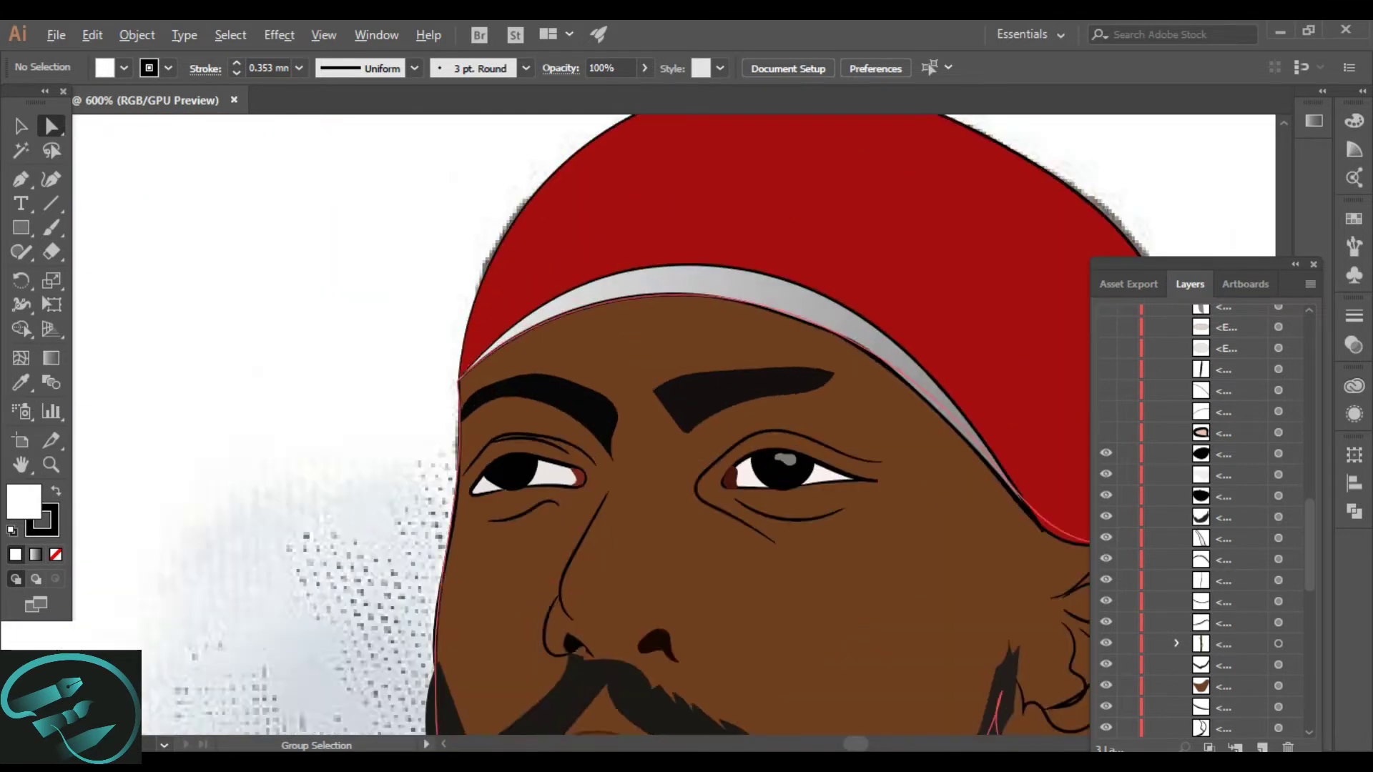
scroll(536, 304, "down", 2)
scroll(501, 543, "up", 3)
scroll(513, 531, "down", 4)
scroll(512, 533, "up", 3)
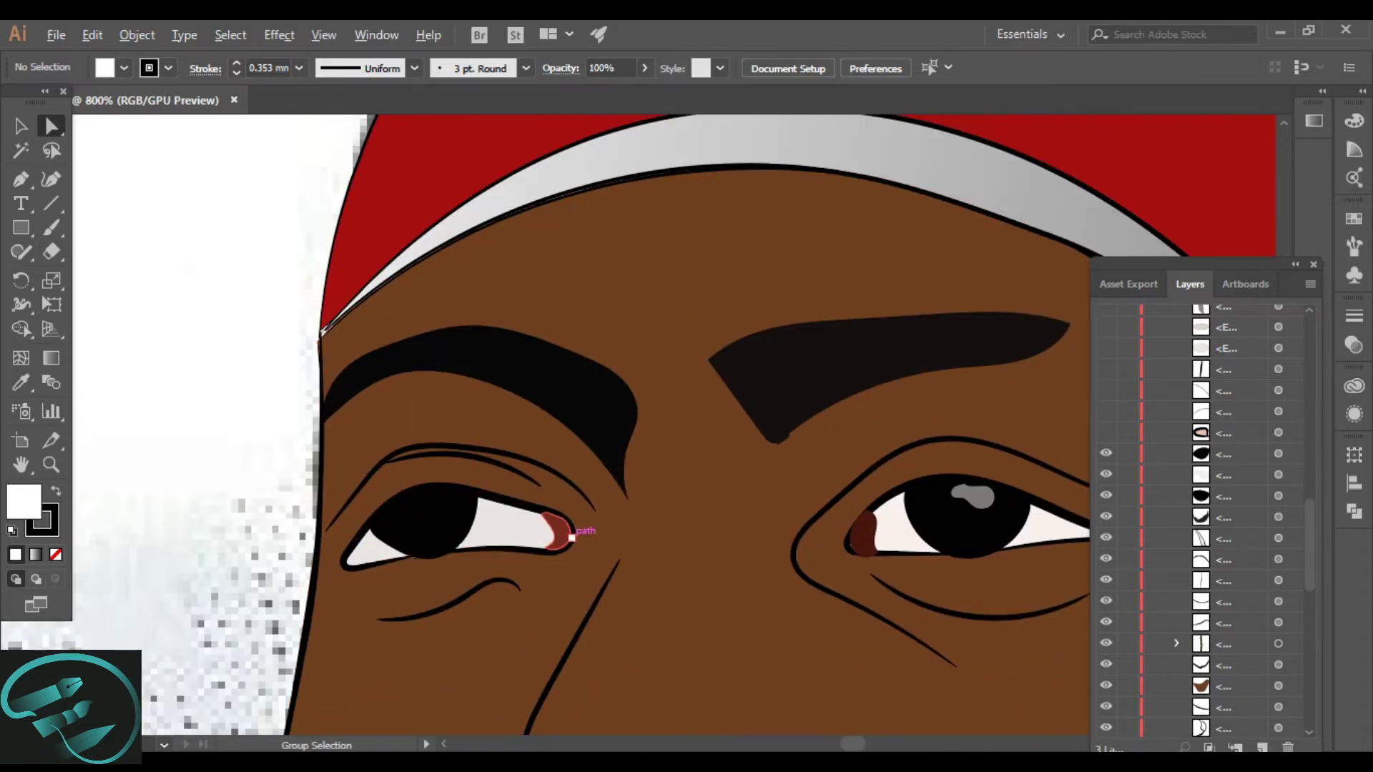
scroll(572, 536, "down", 5)
scroll(571, 500, "up", 3)
scroll(572, 514, "down", 2)
scroll(571, 515, "up", 3)
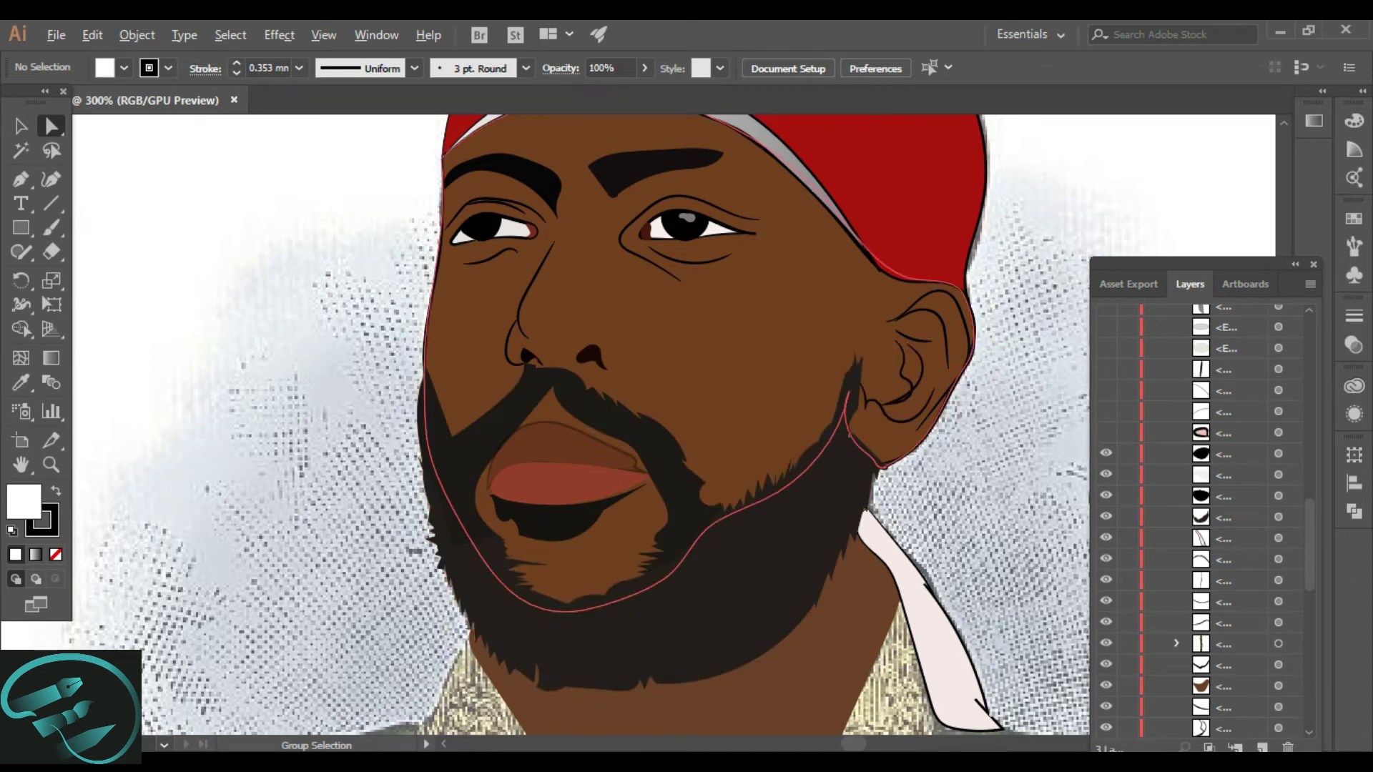
scroll(833, 471, "down", 3)
scroll(823, 505, "down", 1)
scroll(823, 505, "up", 3)
scroll(815, 429, "down", 2)
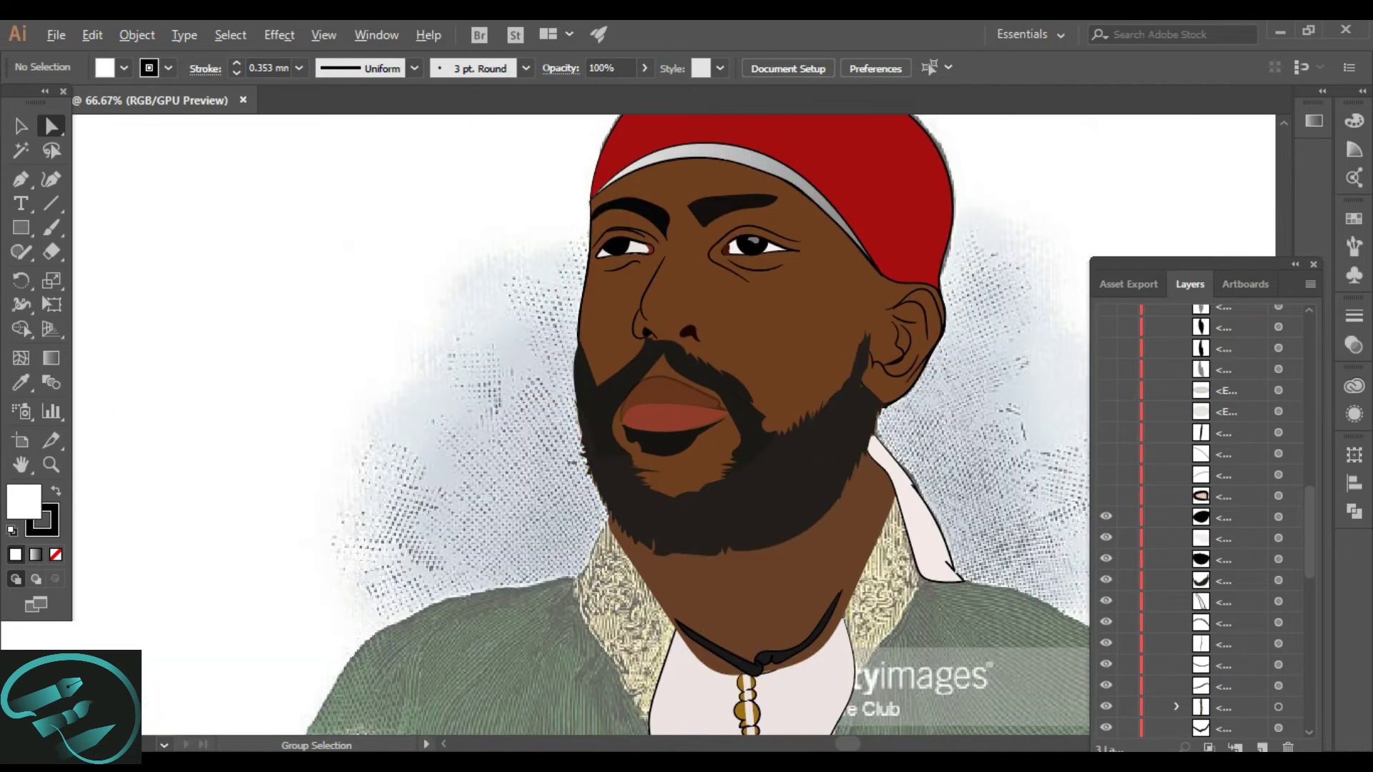
Step: Show the next Layer 2 paths, from the lip shape through the two ellipses to the first dark strands at the beard's edge
left_click(1106, 495)
left_click(1105, 474)
left_click(1105, 453)
left_click(1105, 411)
left_click(1105, 389)
left_click(1105, 369)
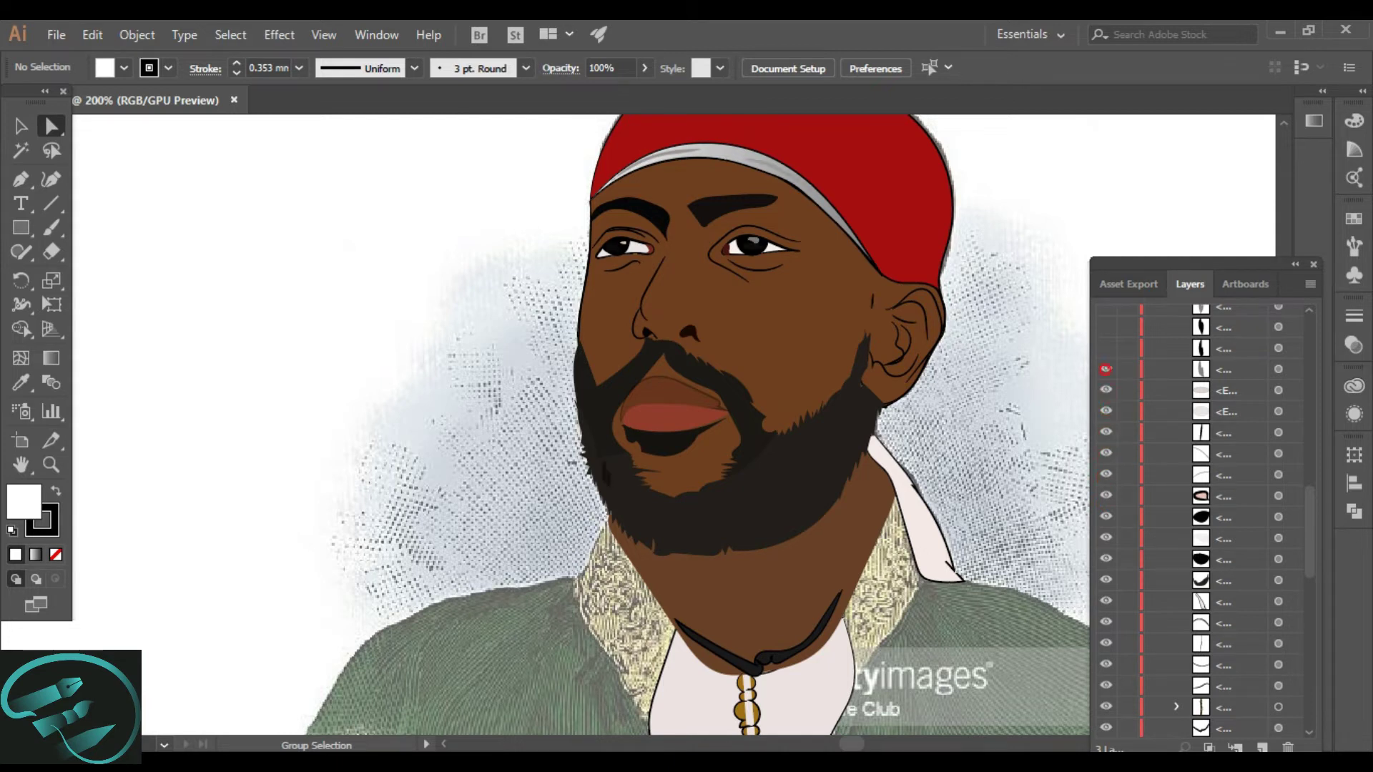
left_click(1105, 347)
Step: Examine the whole portrait and the strand of gold beads on the white shirt up close
key("ctrl+1")
scroll(726, 472, "up", 1)
scroll(689, 607, "down", 1)
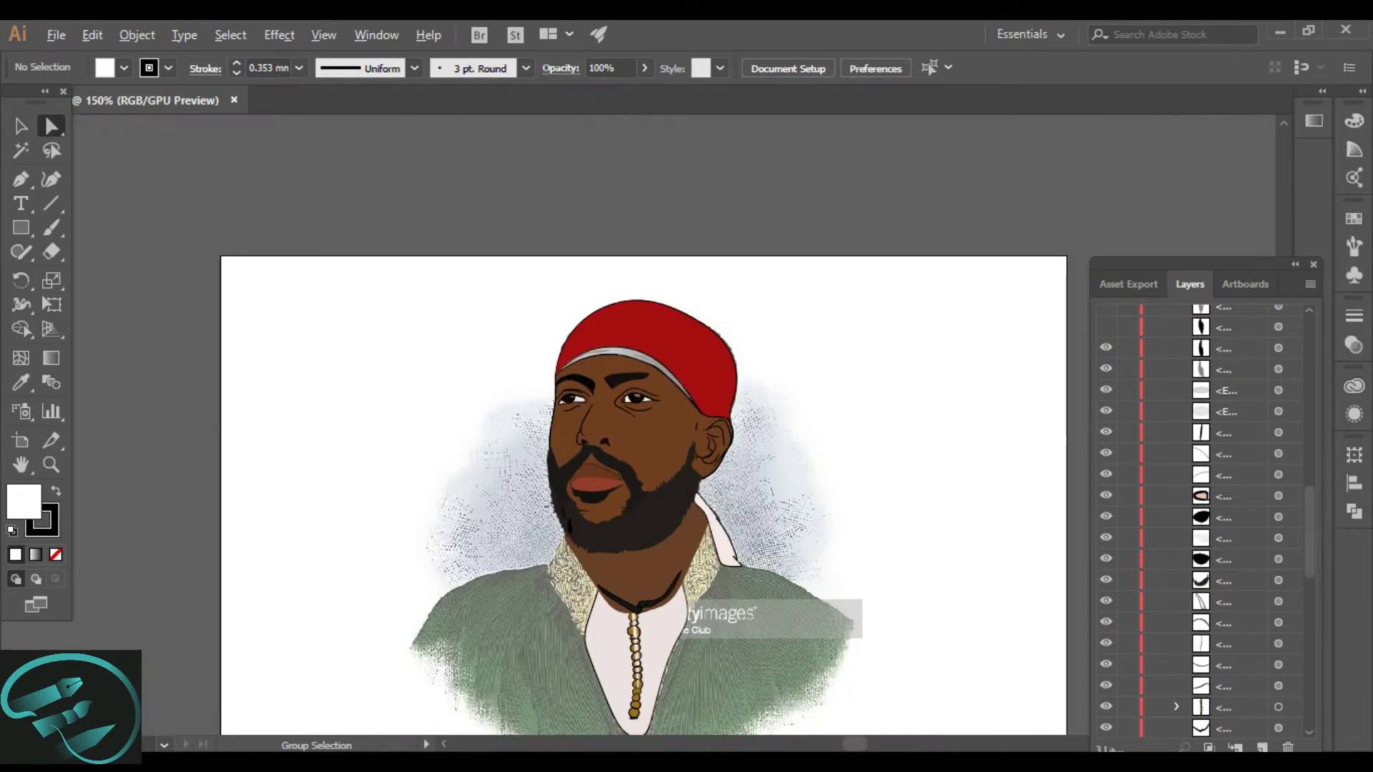
scroll(621, 672, "up", 1)
scroll(642, 672, "down", 2)
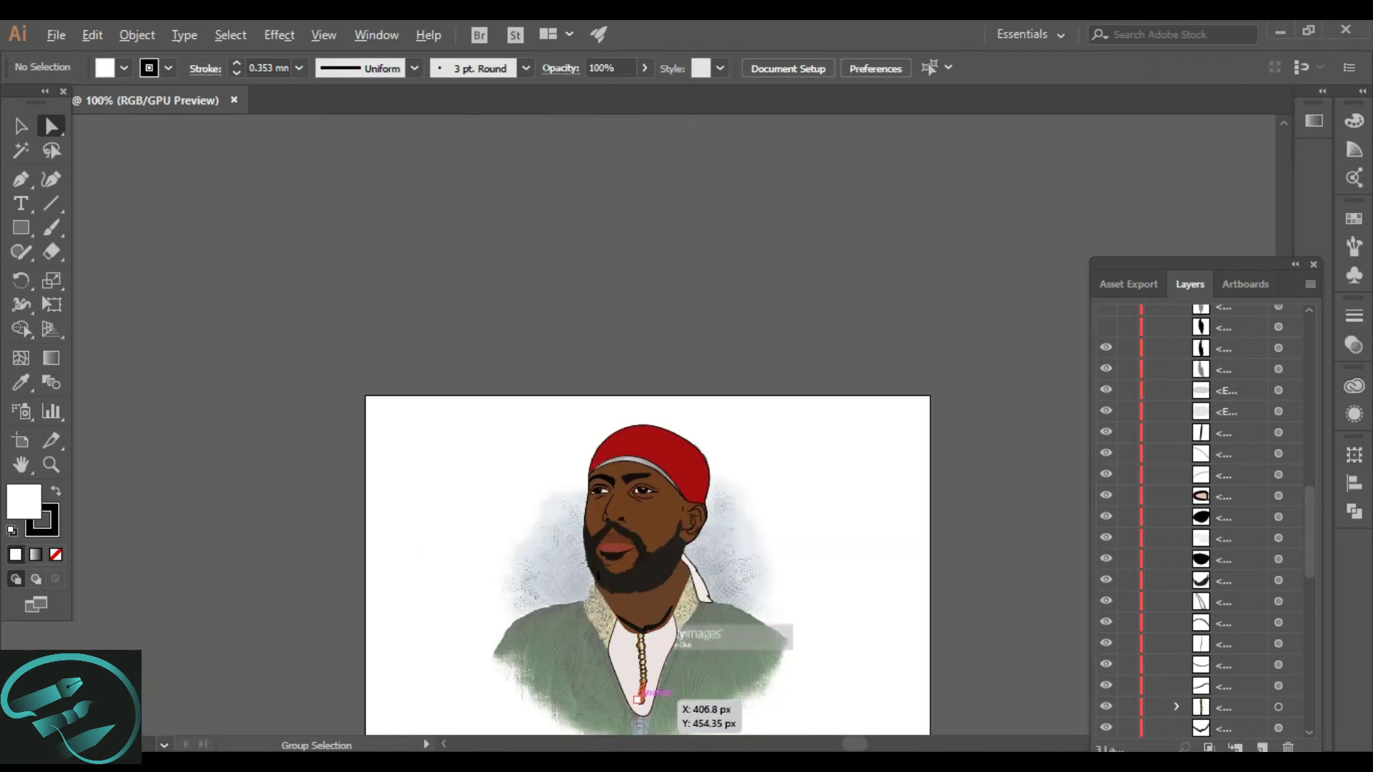
scroll(645, 710, "up", 3)
scroll(659, 704, "up", 3)
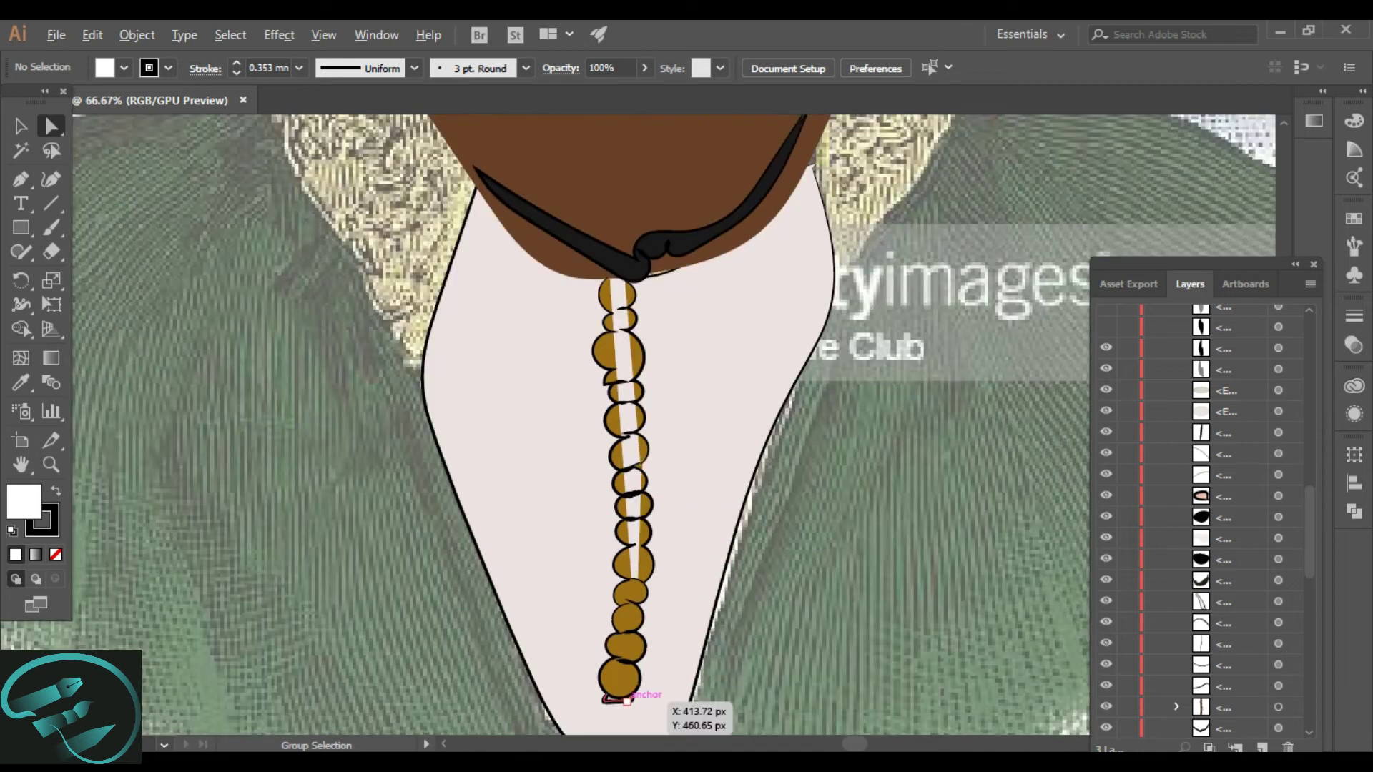
scroll(659, 704, "down", 4)
scroll(679, 658, "down", 5)
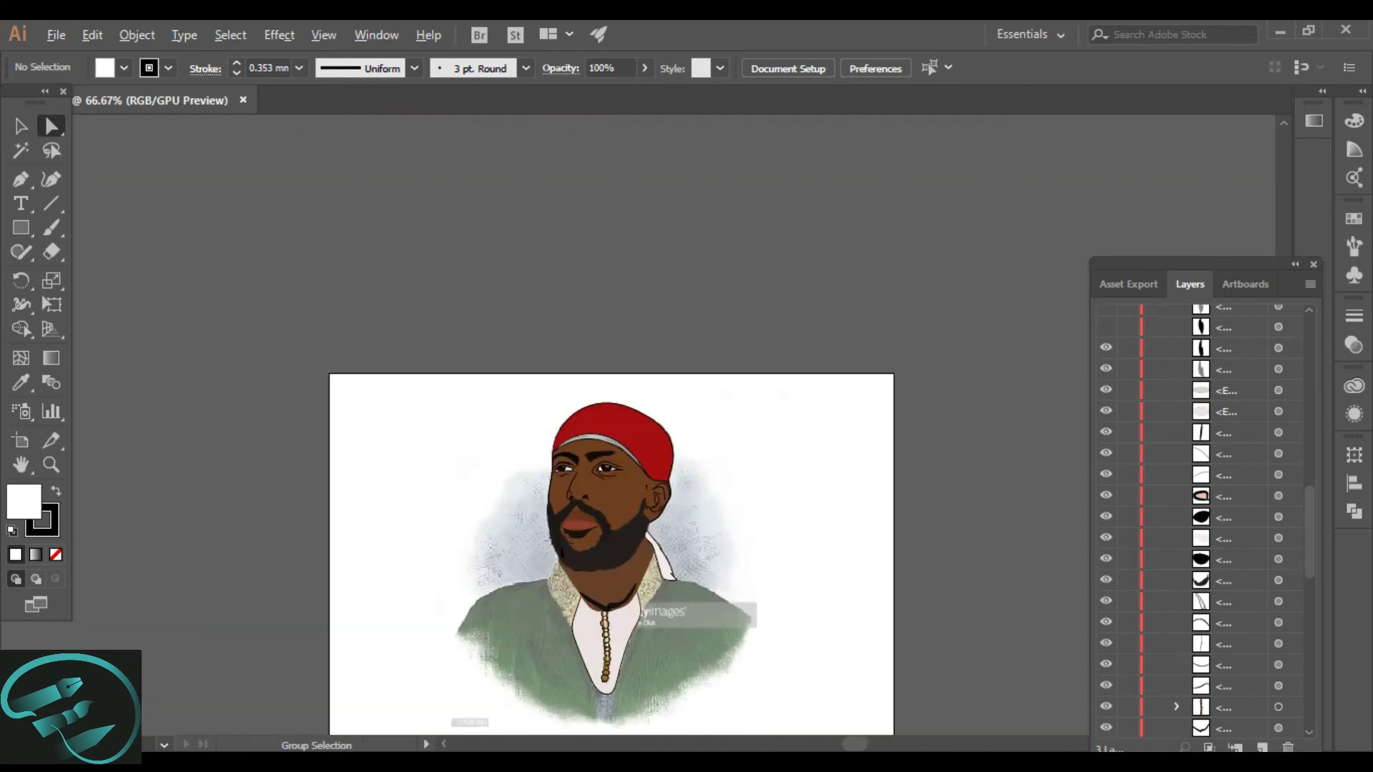
scroll(629, 675, "up", 5)
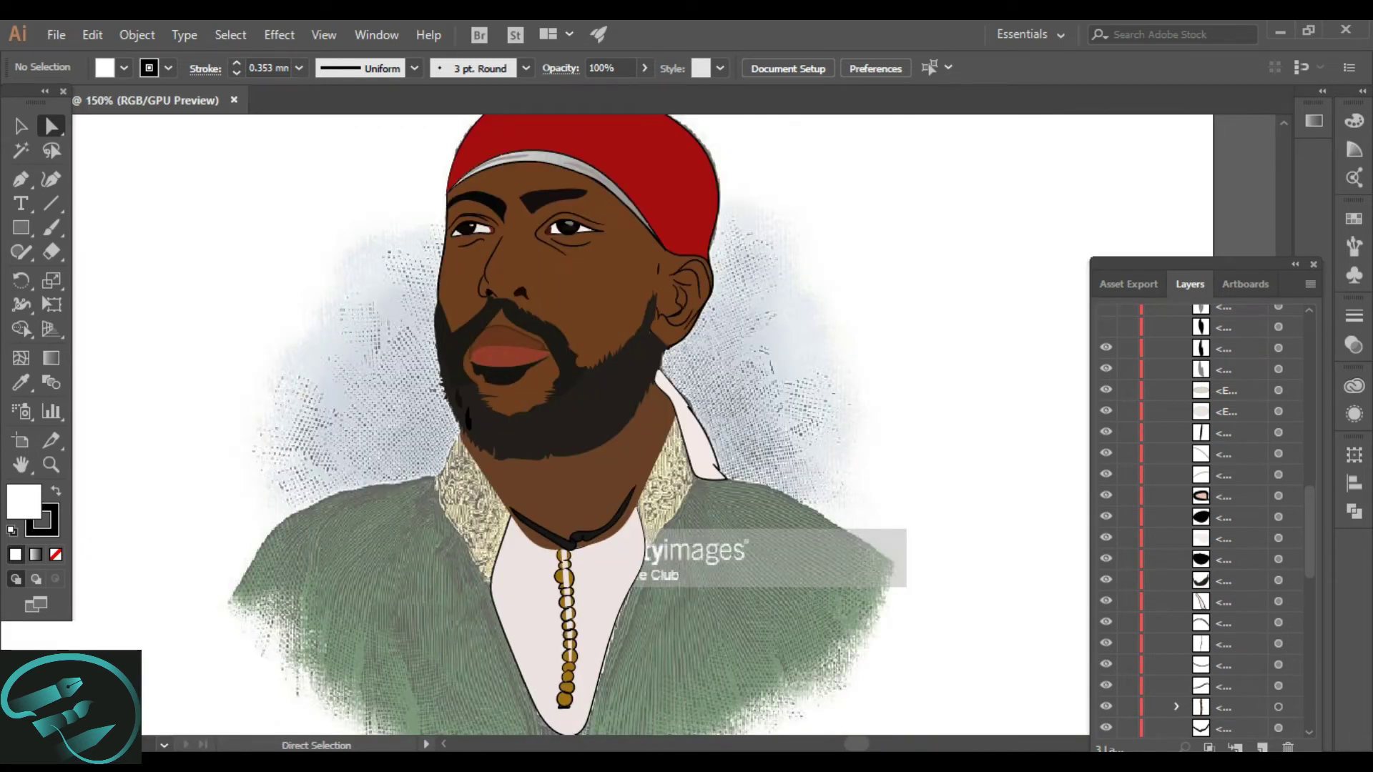
Step: Show the next Layer 2 paths that add black hair strands along the beard's lower edge near the jaw
scroll(1201, 515, "up", 3)
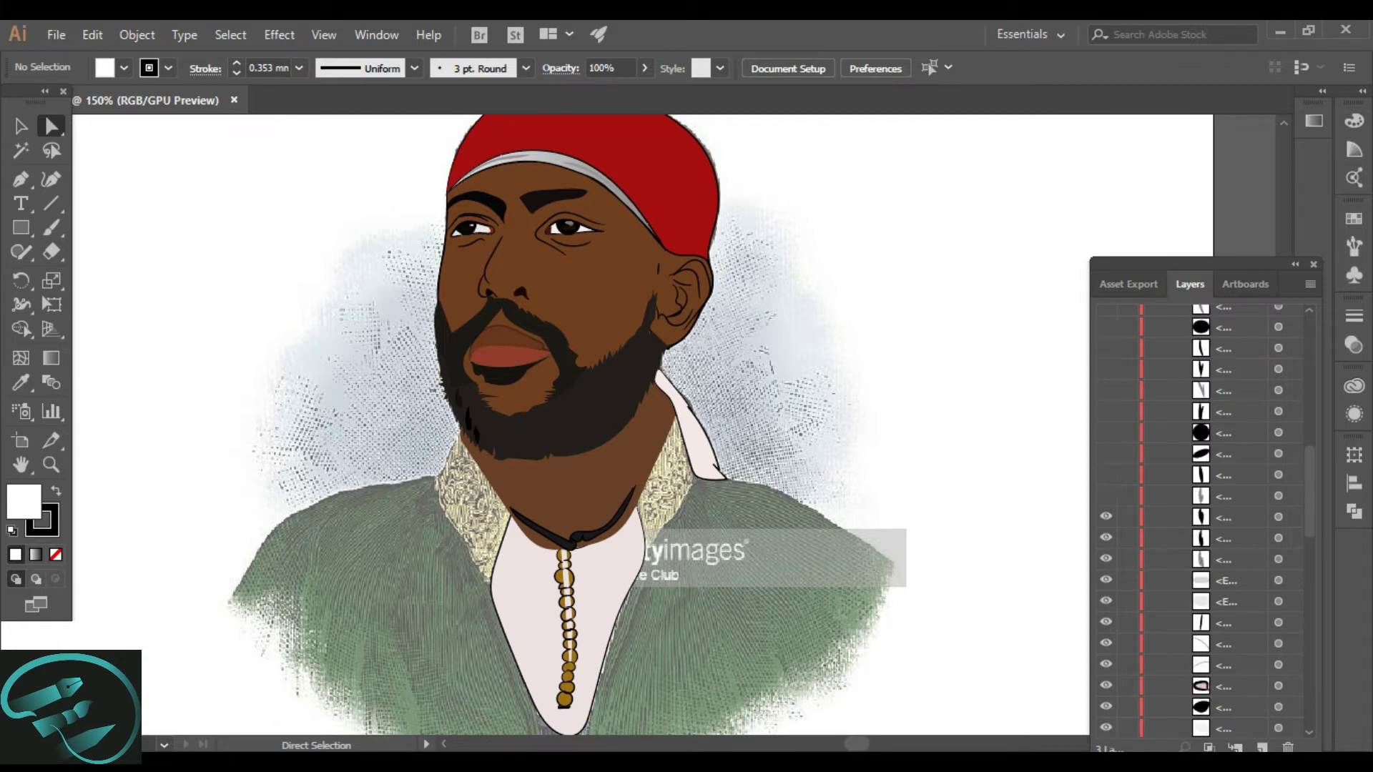
left_click(1106, 495)
left_click(1106, 474)
left_click(1106, 453)
left_click(1106, 389)
left_click(1106, 369)
left_click(1106, 348)
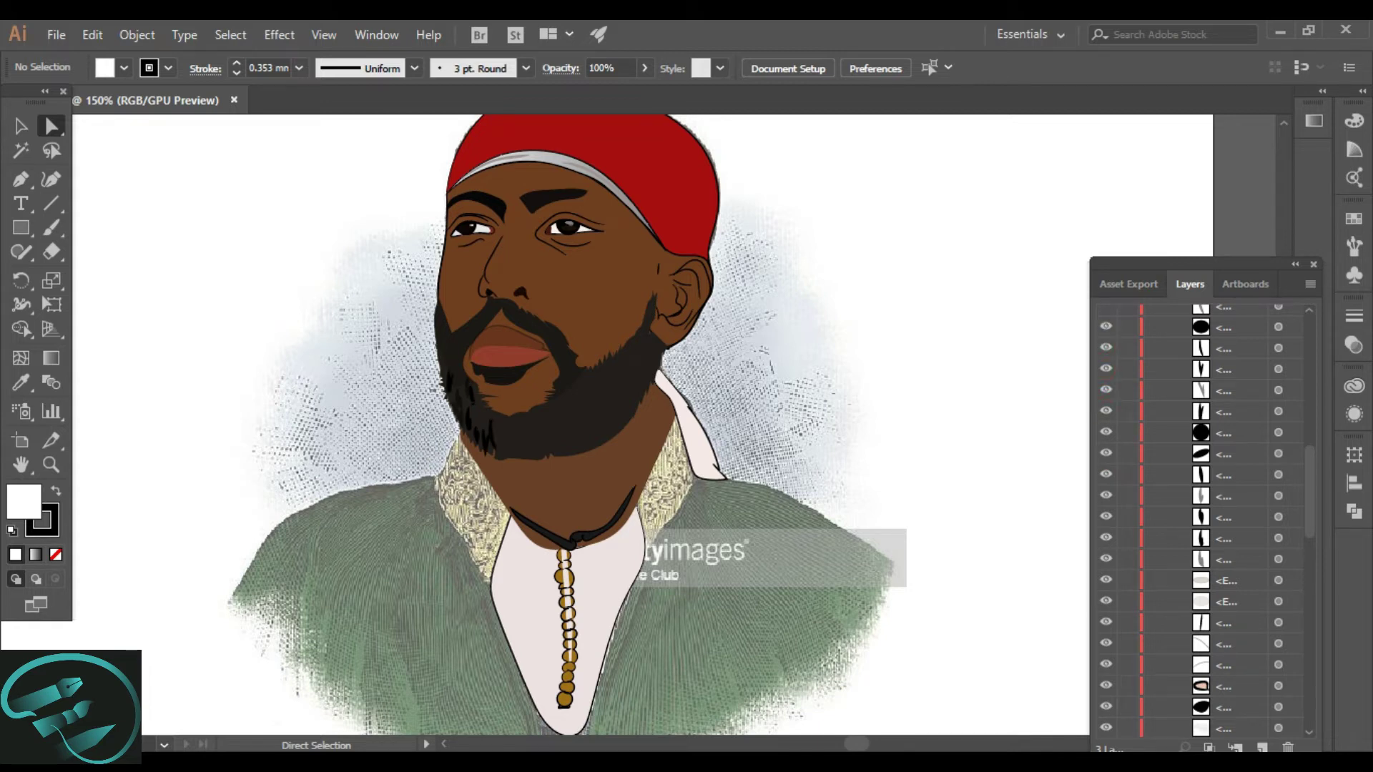
Step: Show the following group of Layer 2 strand paths that texture the beard around the chin and the moustache's side
scroll(1103, 311, "up", 3)
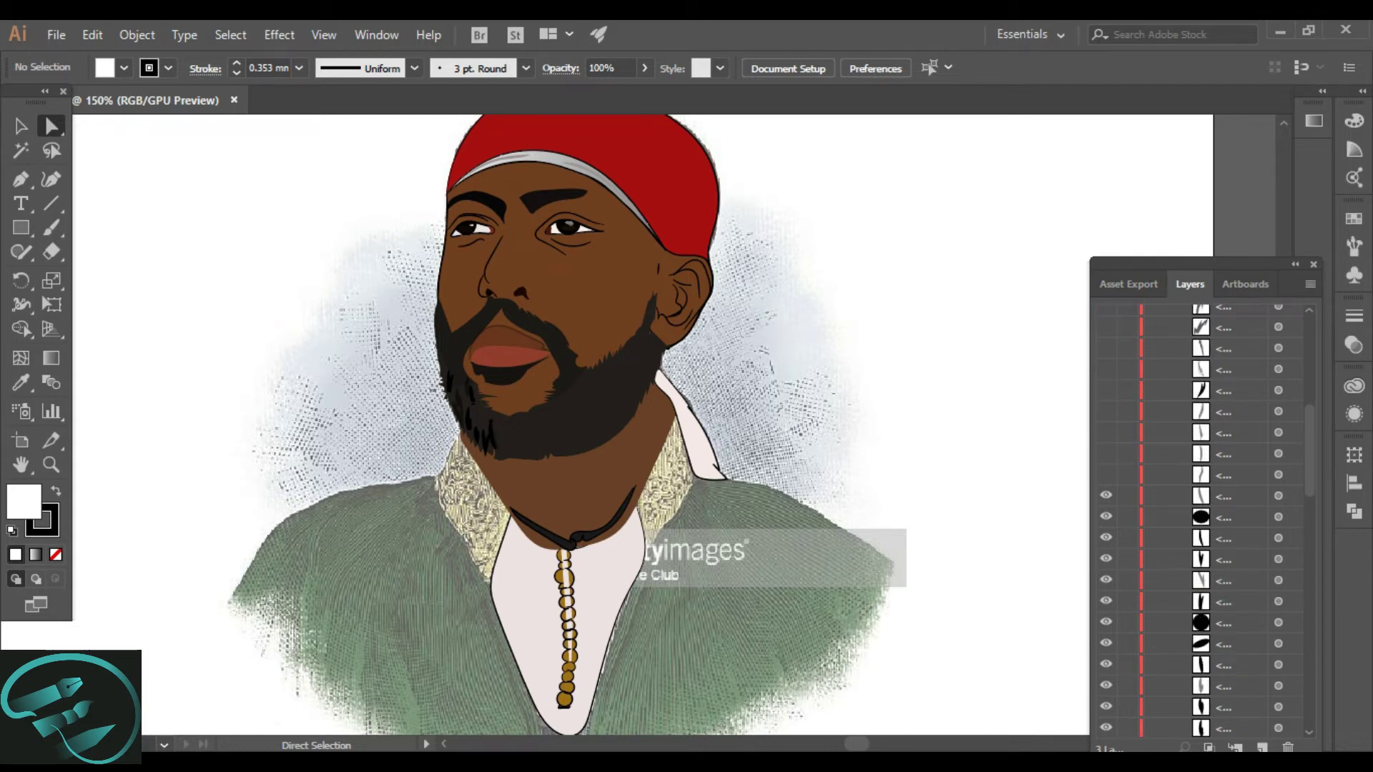
left_click(1106, 474)
left_click(1106, 452)
left_click(1105, 432)
left_click(1106, 410)
left_click(1105, 389)
left_click(1106, 369)
left_click(1106, 348)
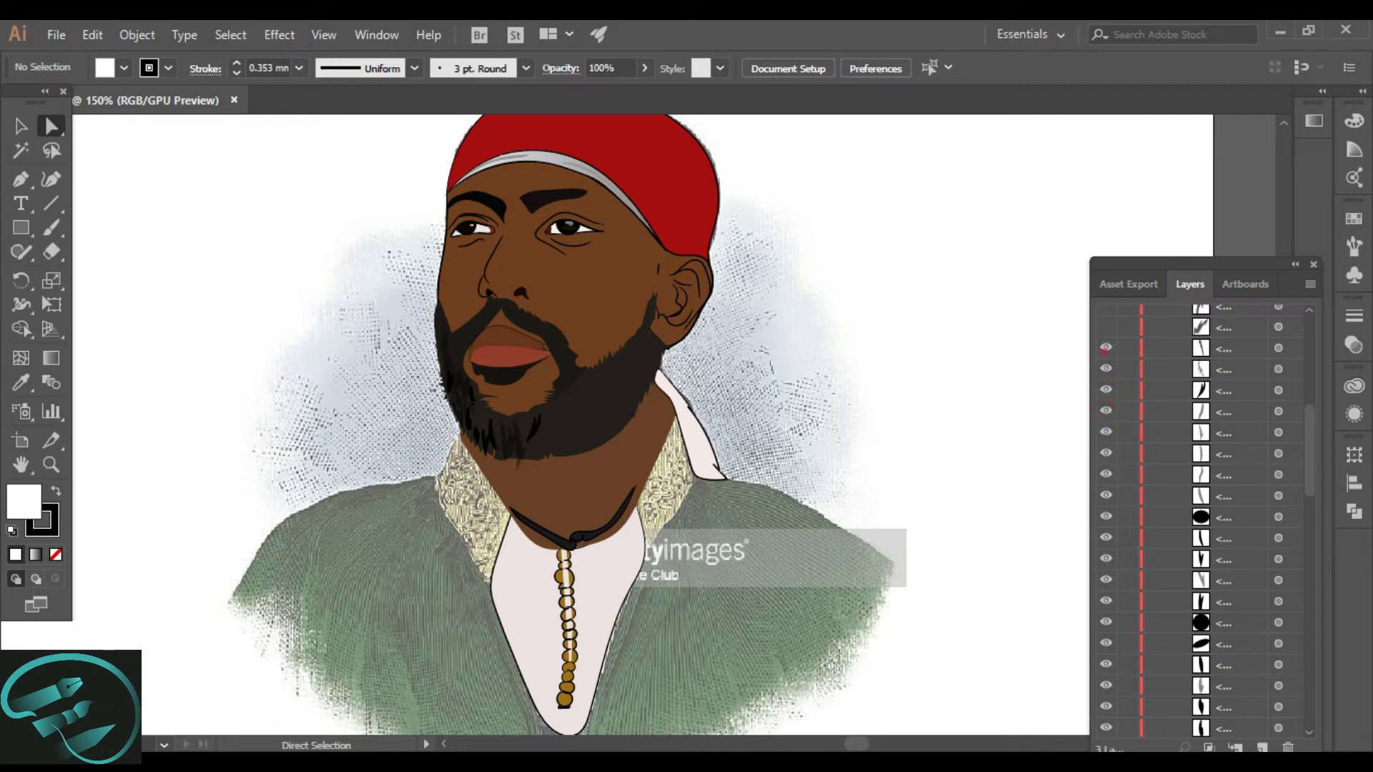
left_click(1106, 327)
Step: Show the Layer 2 paths with the fine dark detail strokes above the beard strands, up to the collar shapes
scroll(1201, 514, "up", 3)
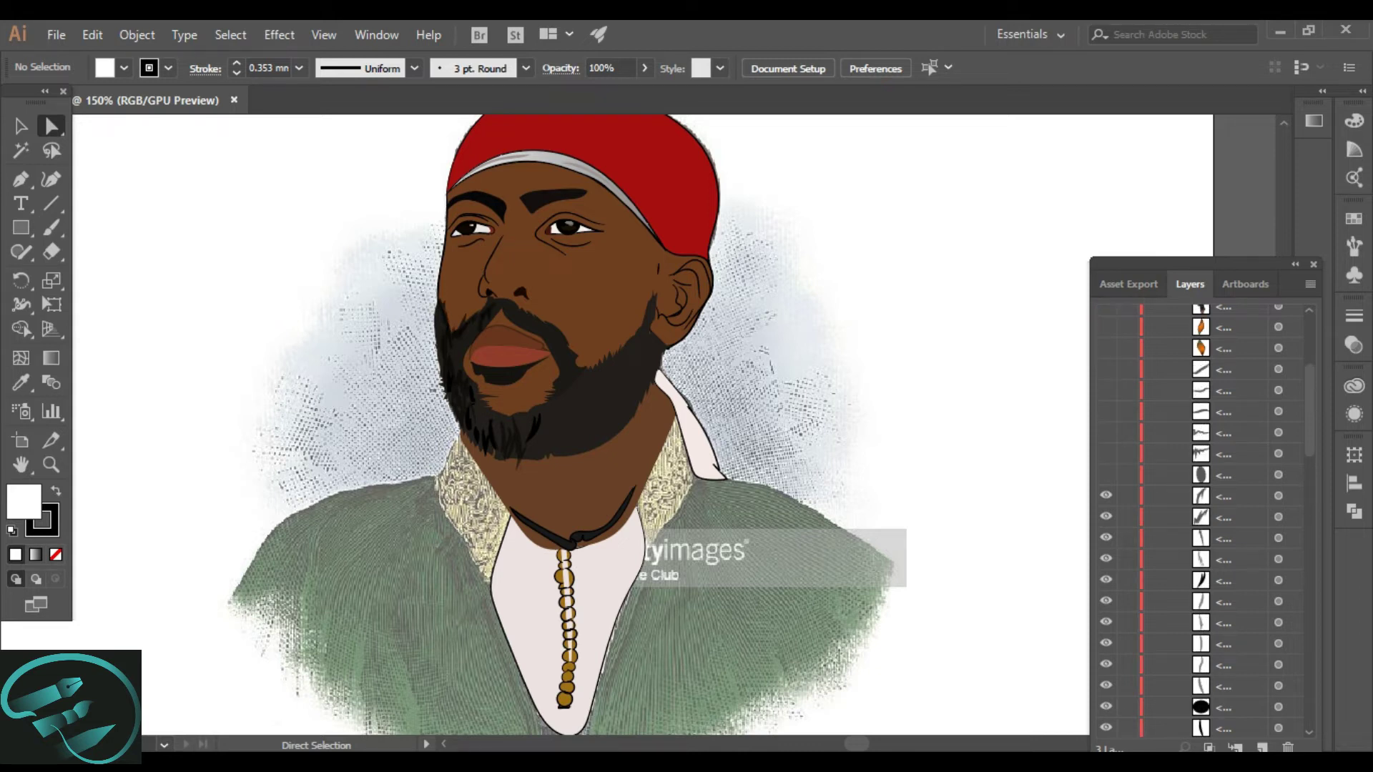
left_click(1106, 453)
left_click(1105, 432)
left_click(1105, 410)
left_click(1105, 390)
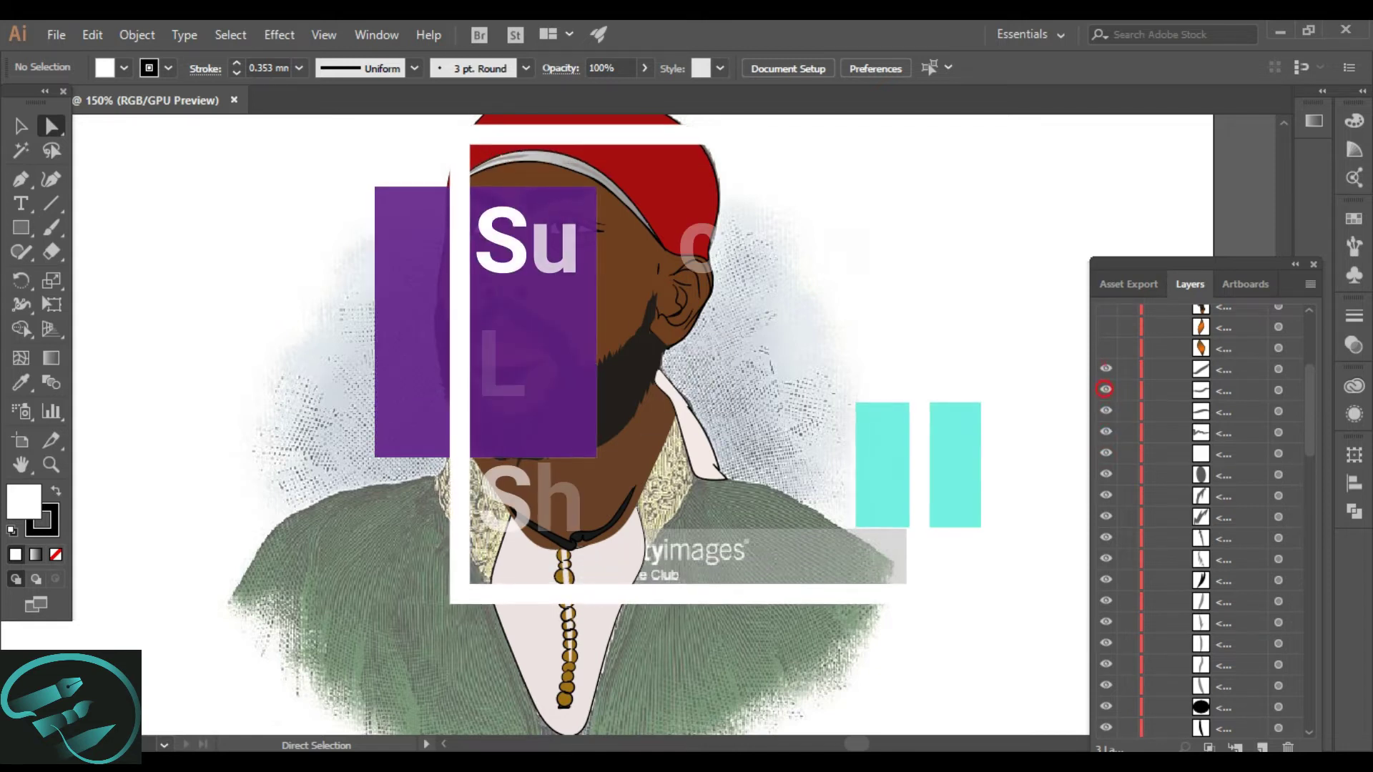
left_click(1105, 369)
Step: Show the Layer 2 paths for the two orange gradient collar pieces, their swirling ornaments and the shading over the gold beads
left_click(1106, 348)
left_click(1105, 327)
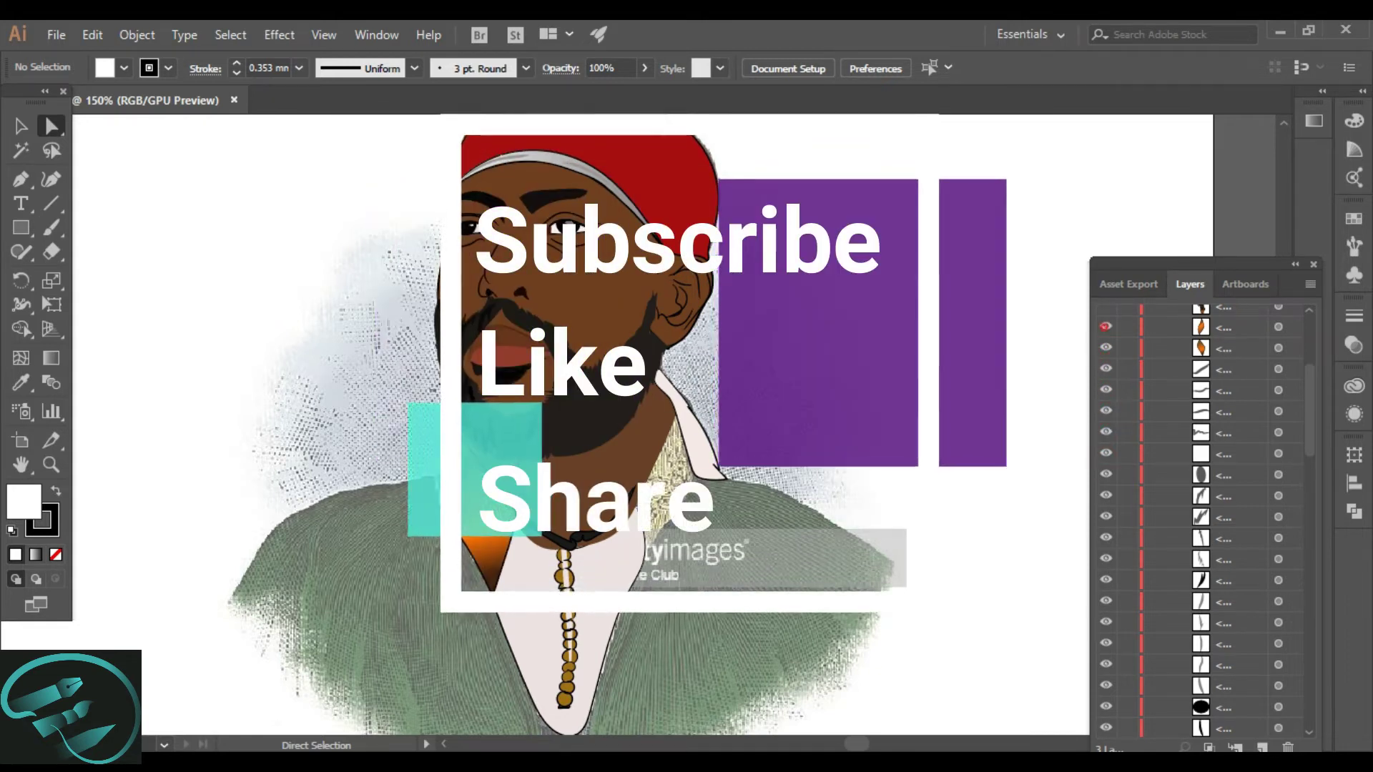
left_click(1105, 306)
scroll(1105, 306, "up", 4)
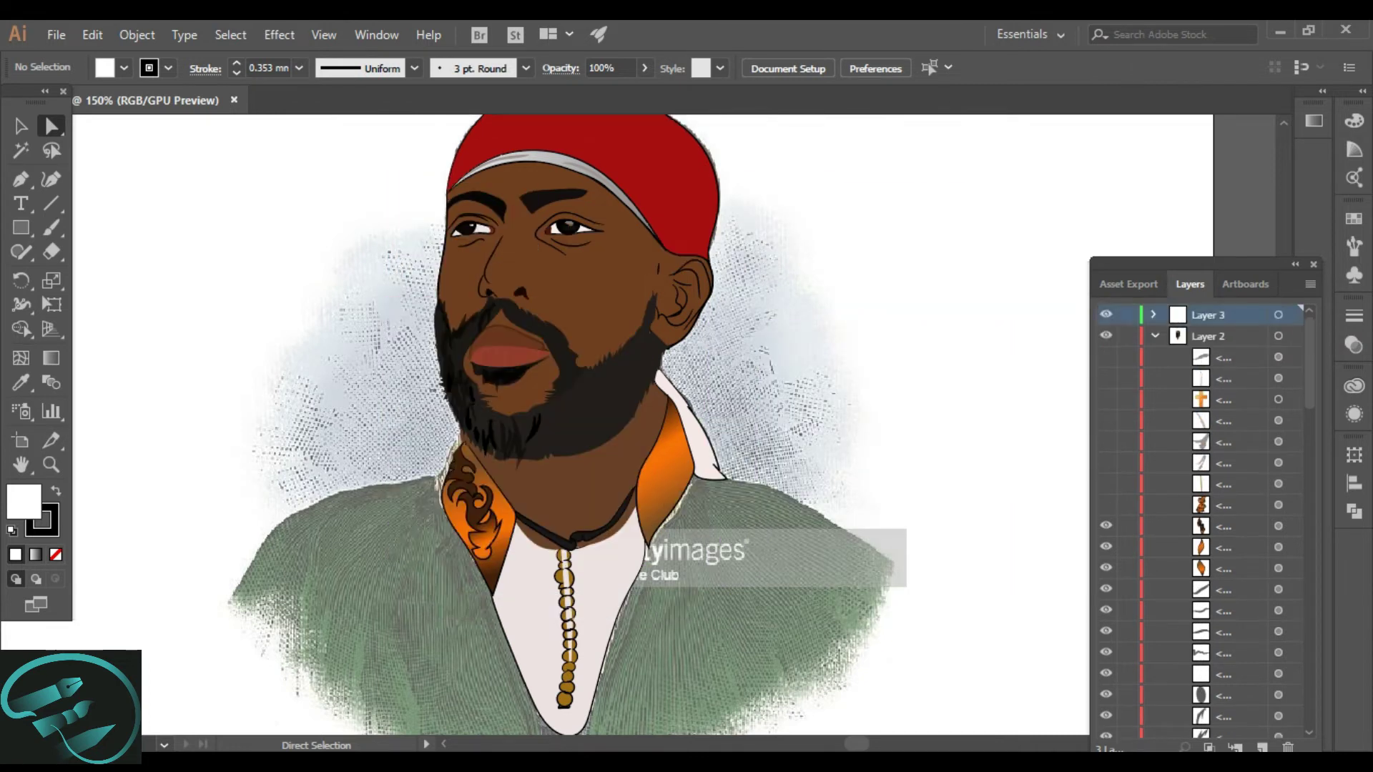
left_click(1105, 504)
left_click(1105, 483)
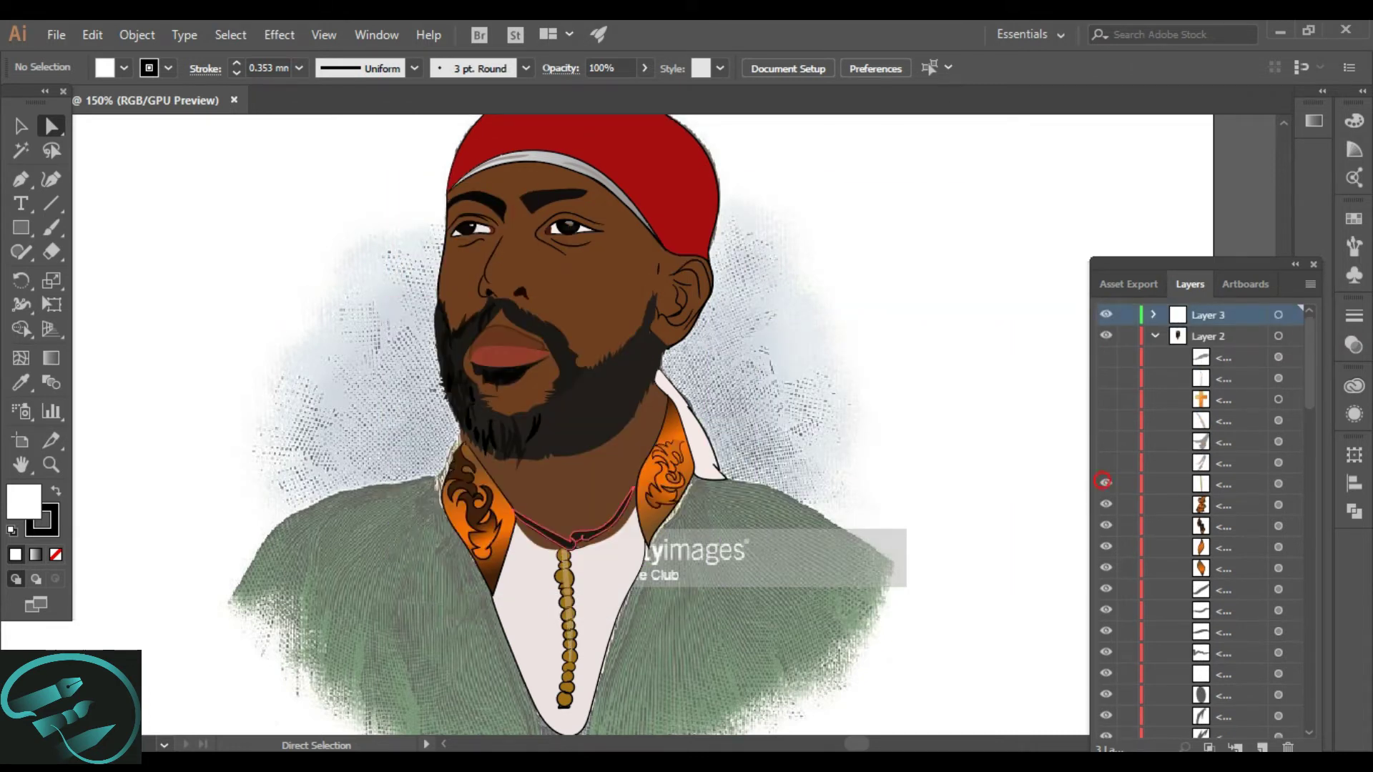
Step: Inspect the collar ornaments up close and show the Layer 2 shading paths on the neck and the white cloth behind it
scroll(636, 507, "up", 4)
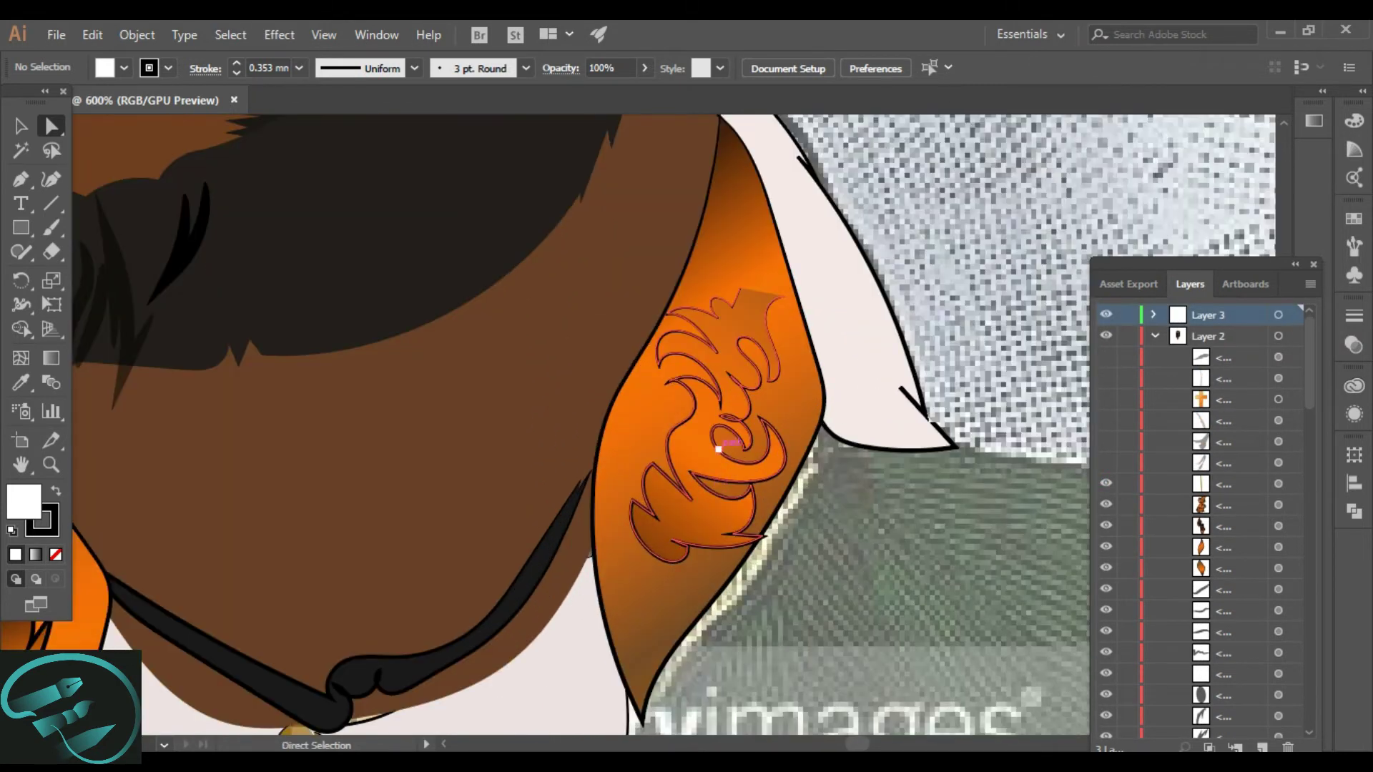
scroll(797, 457, "down", 4)
scroll(561, 500, "up", 4)
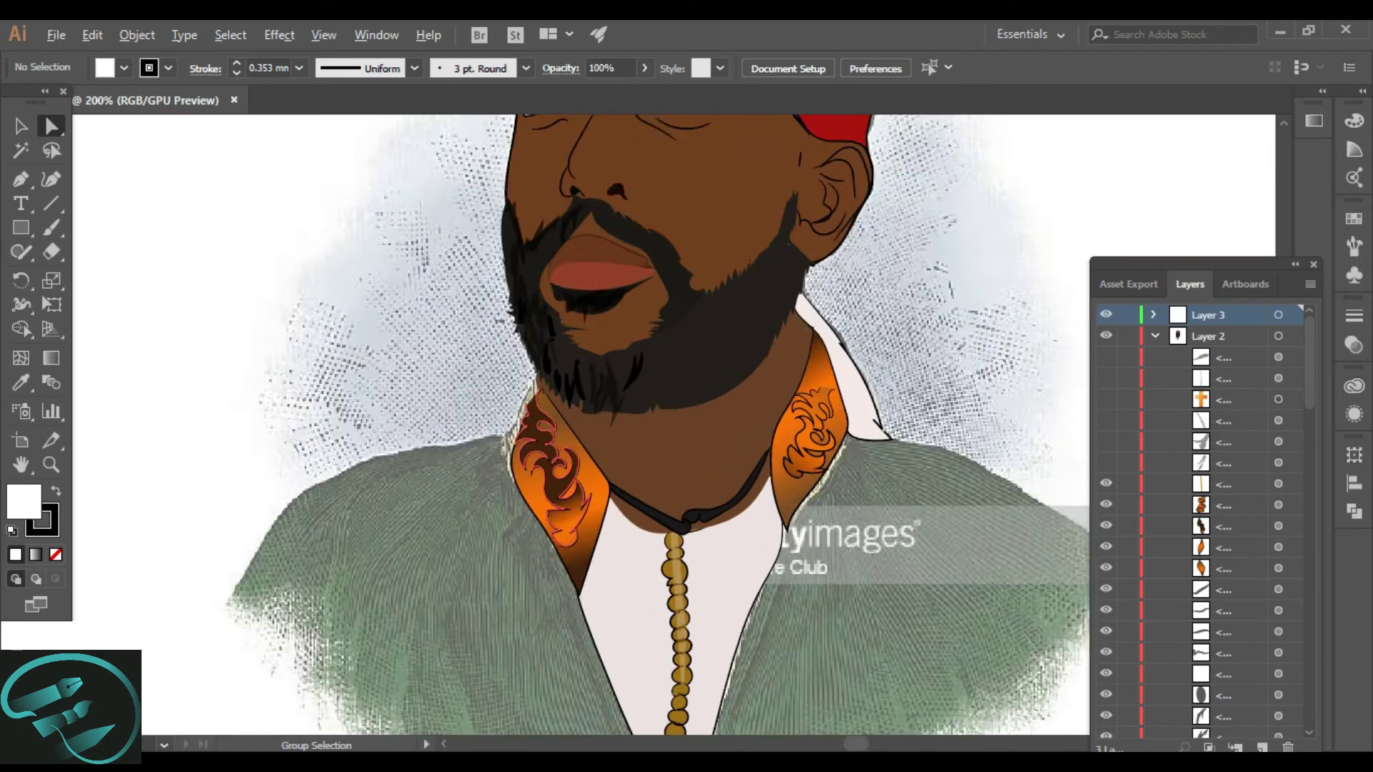
scroll(586, 529, "down", 2)
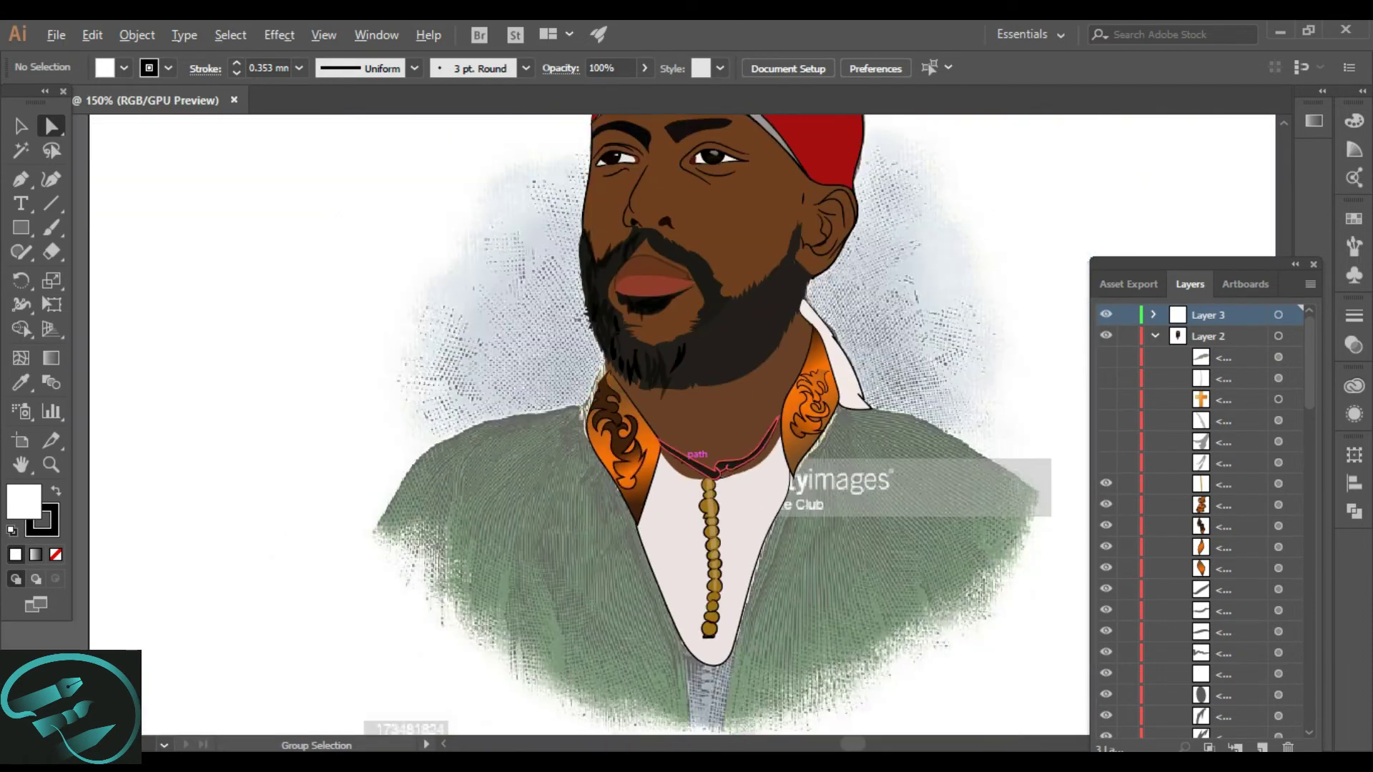
scroll(582, 470, "down", 3)
scroll(657, 461, "up", 1)
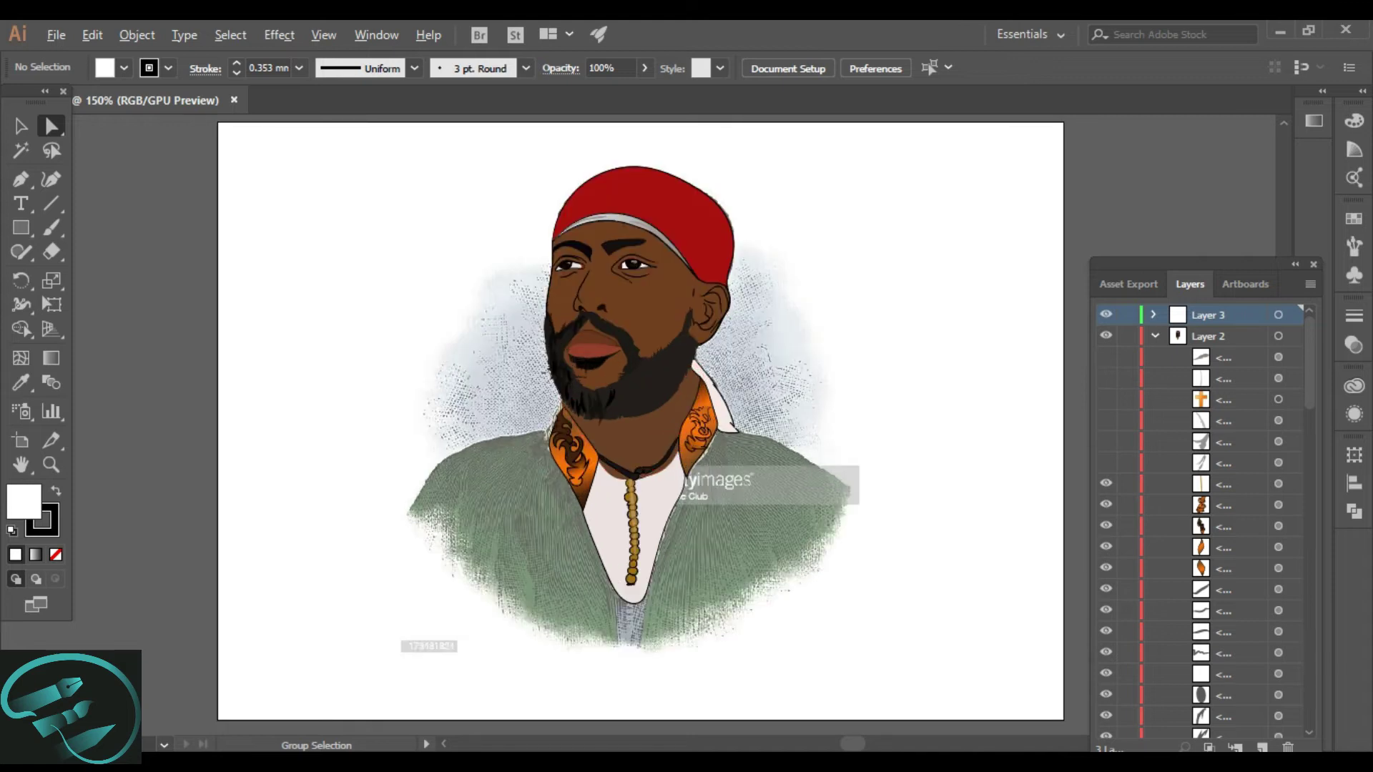
left_click(1106, 461)
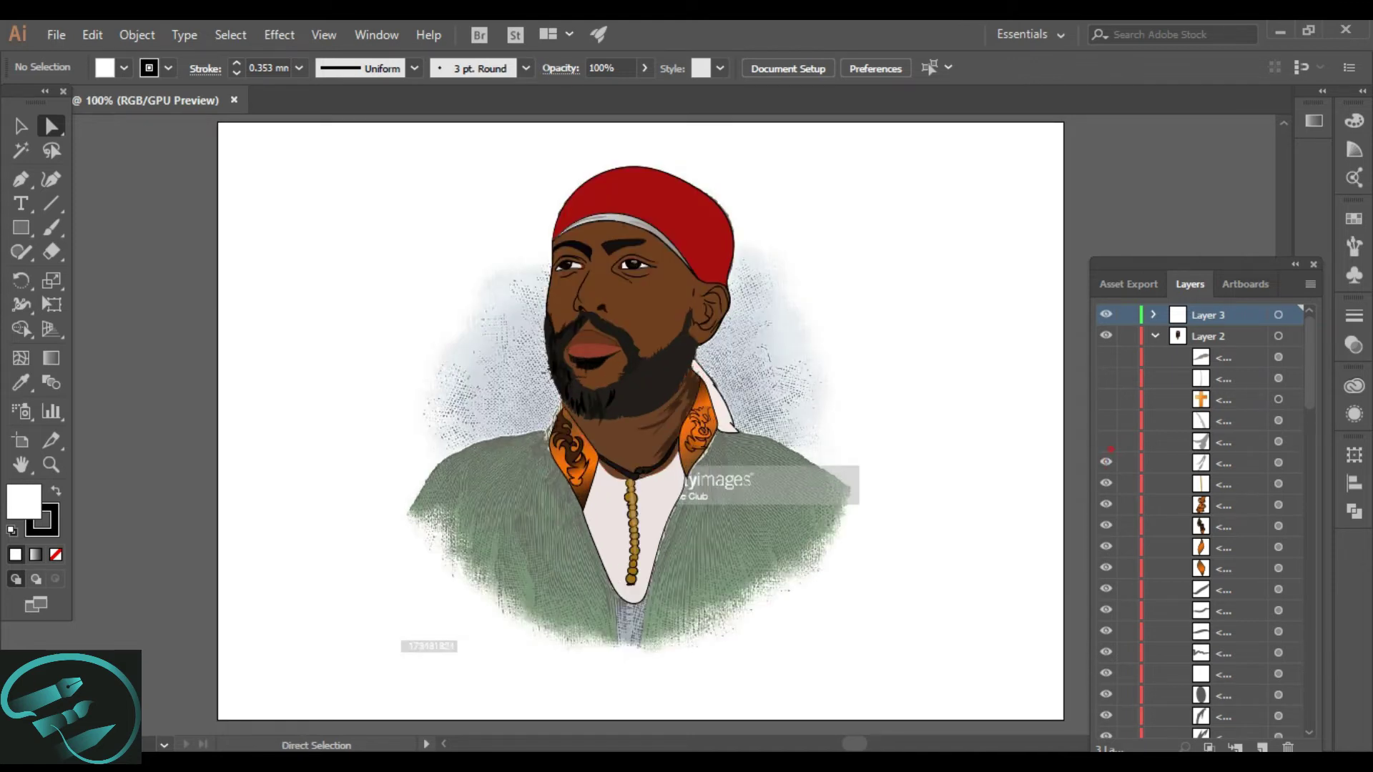
left_click(1106, 441)
left_click(1104, 420)
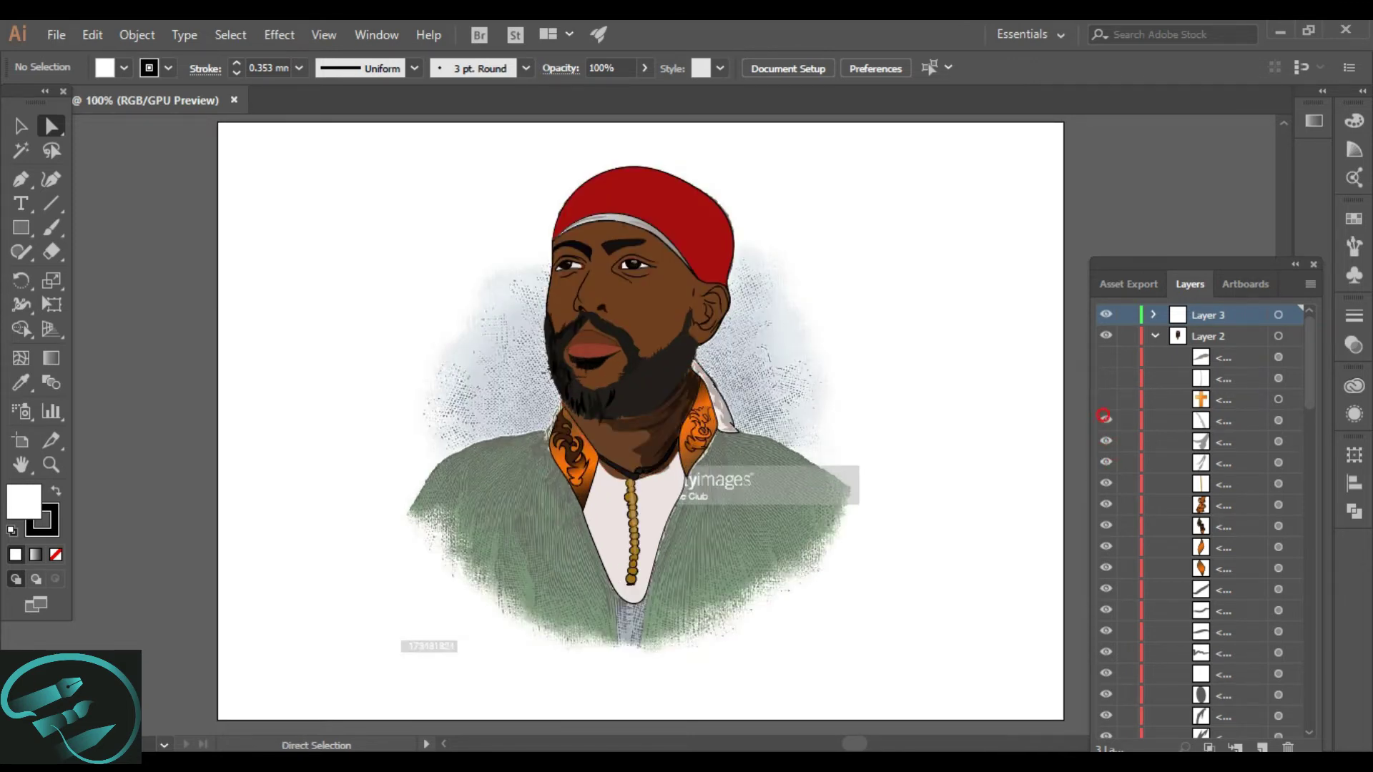
Step: Show the orange gradient cross, the grey shadow on the white shirt and the large cast shadow beside the portrait
left_click(1105, 398)
left_click(1106, 377)
left_click(1105, 356)
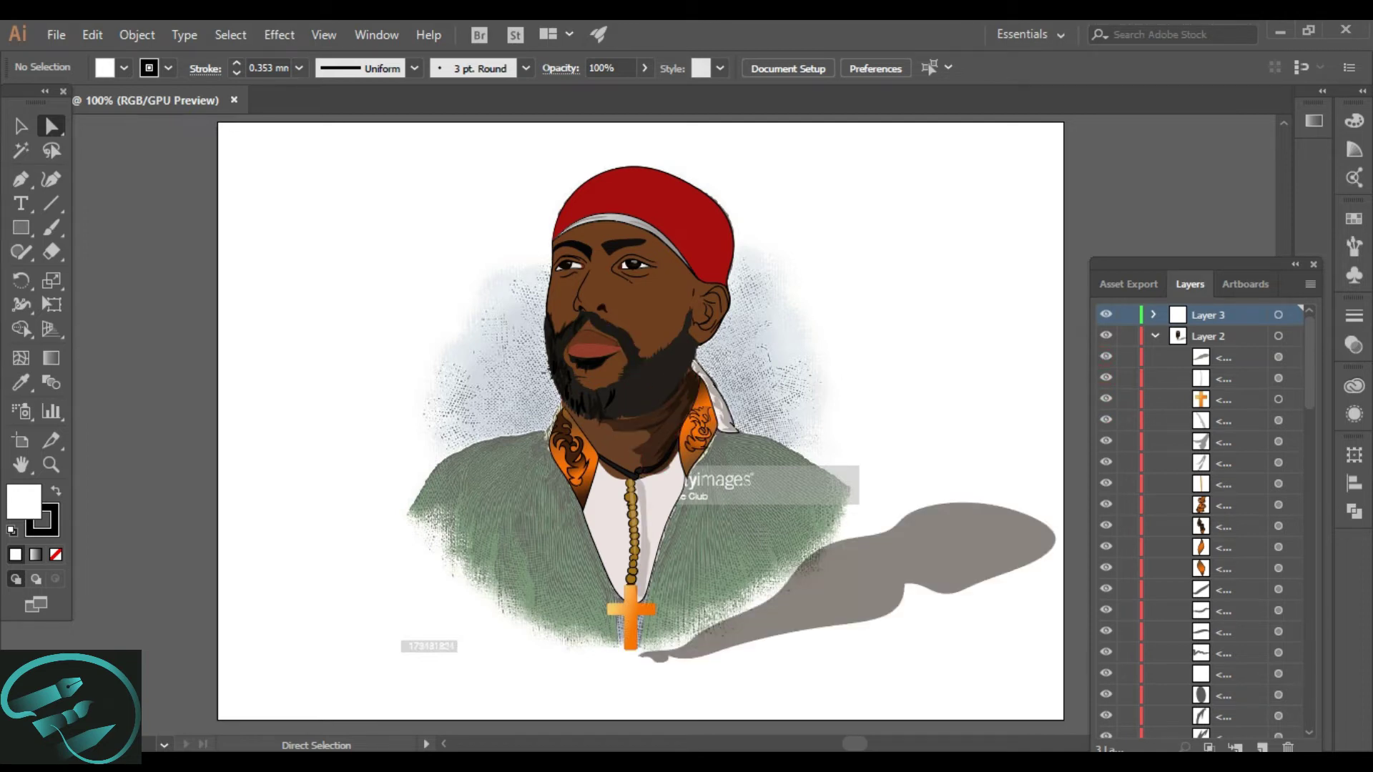
Step: Hide the Layer 1 reference picture and show the dark brown background rectangle, the lowest path in Layer 2
left_click(1154, 335)
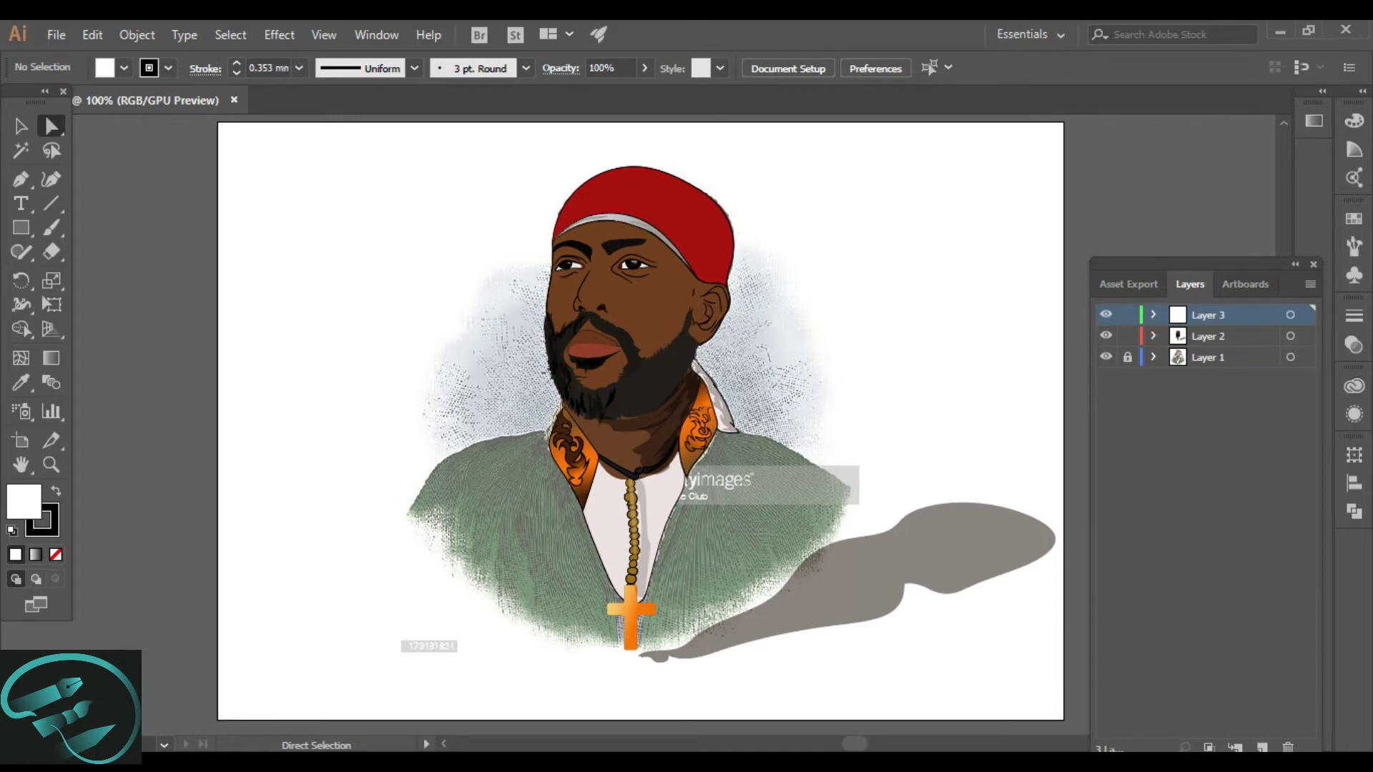
left_click(1105, 357)
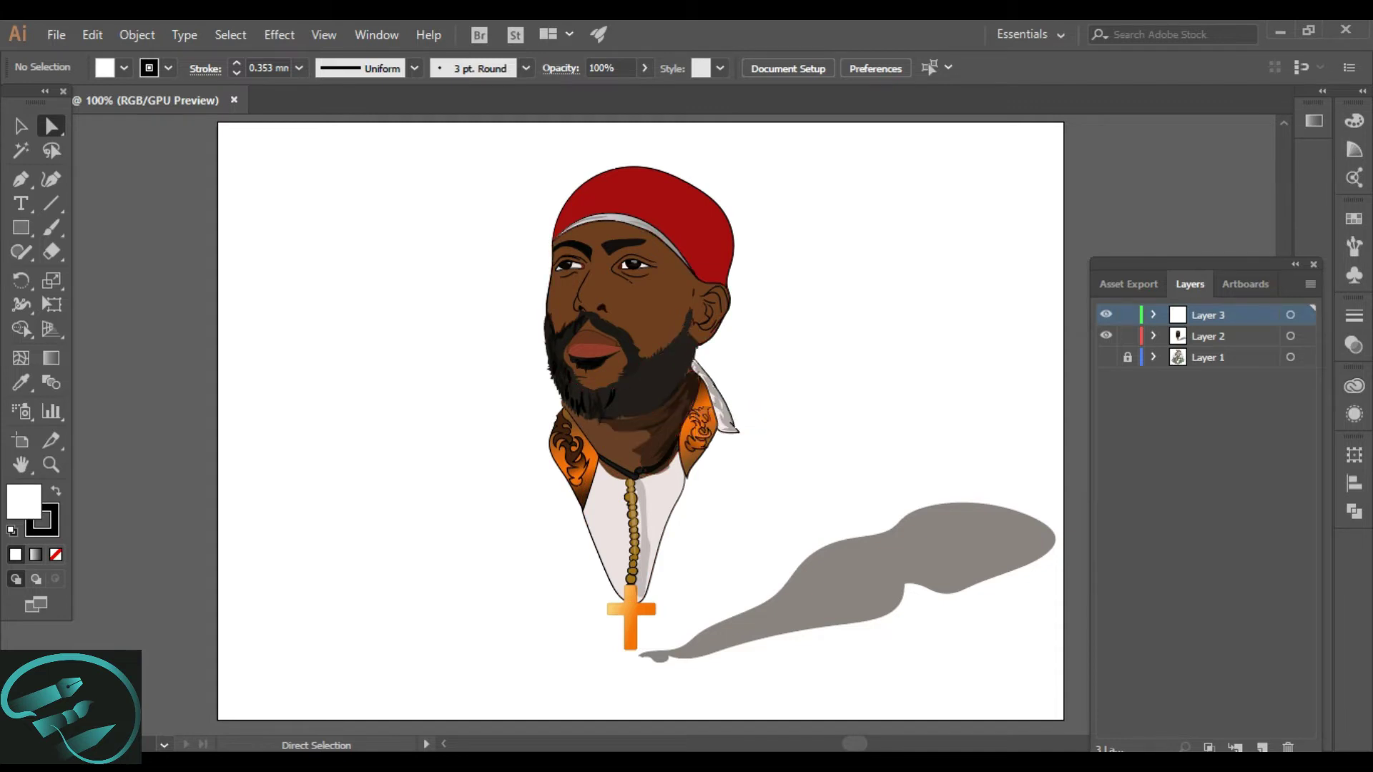
left_click(1152, 336)
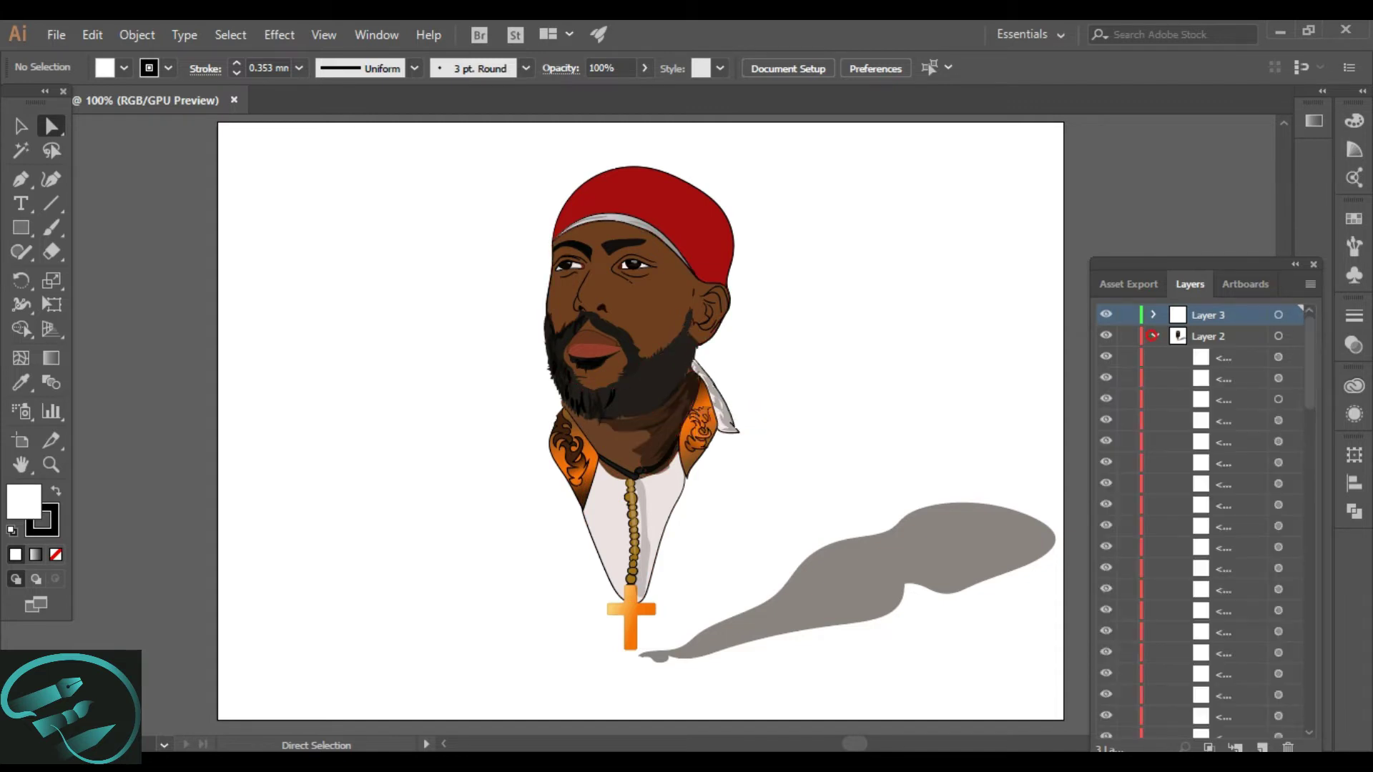
scroll(1204, 522, "down", 15)
scroll(1204, 522, "down", 6)
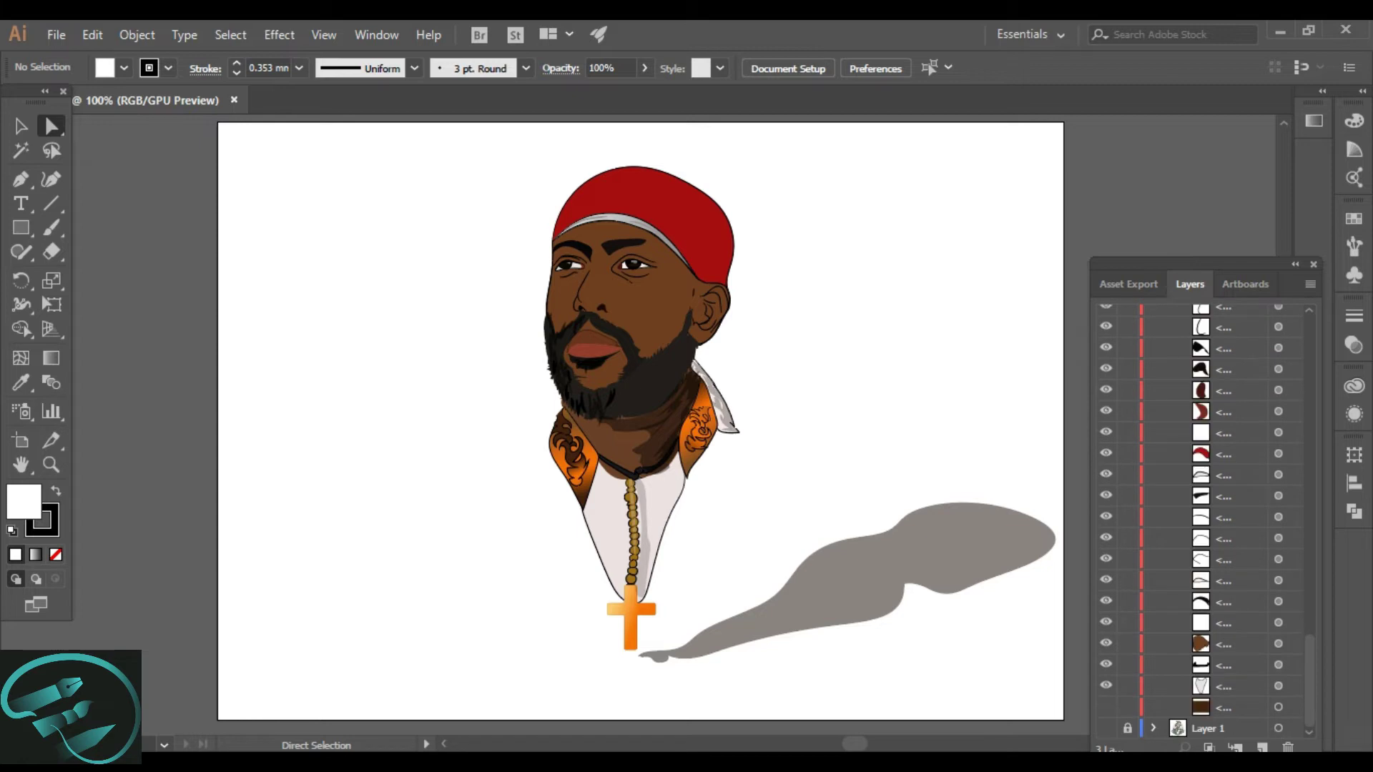
left_click(20, 227)
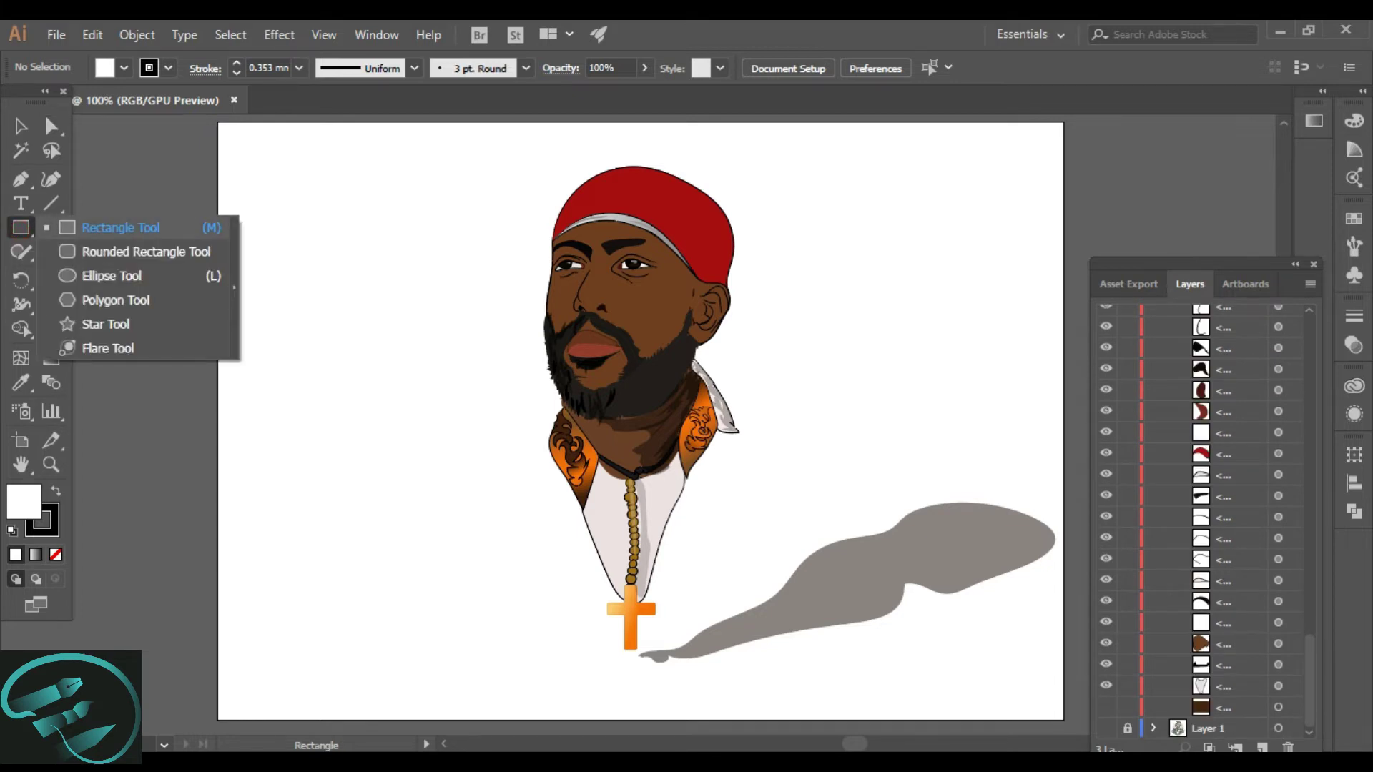
left_click(113, 228)
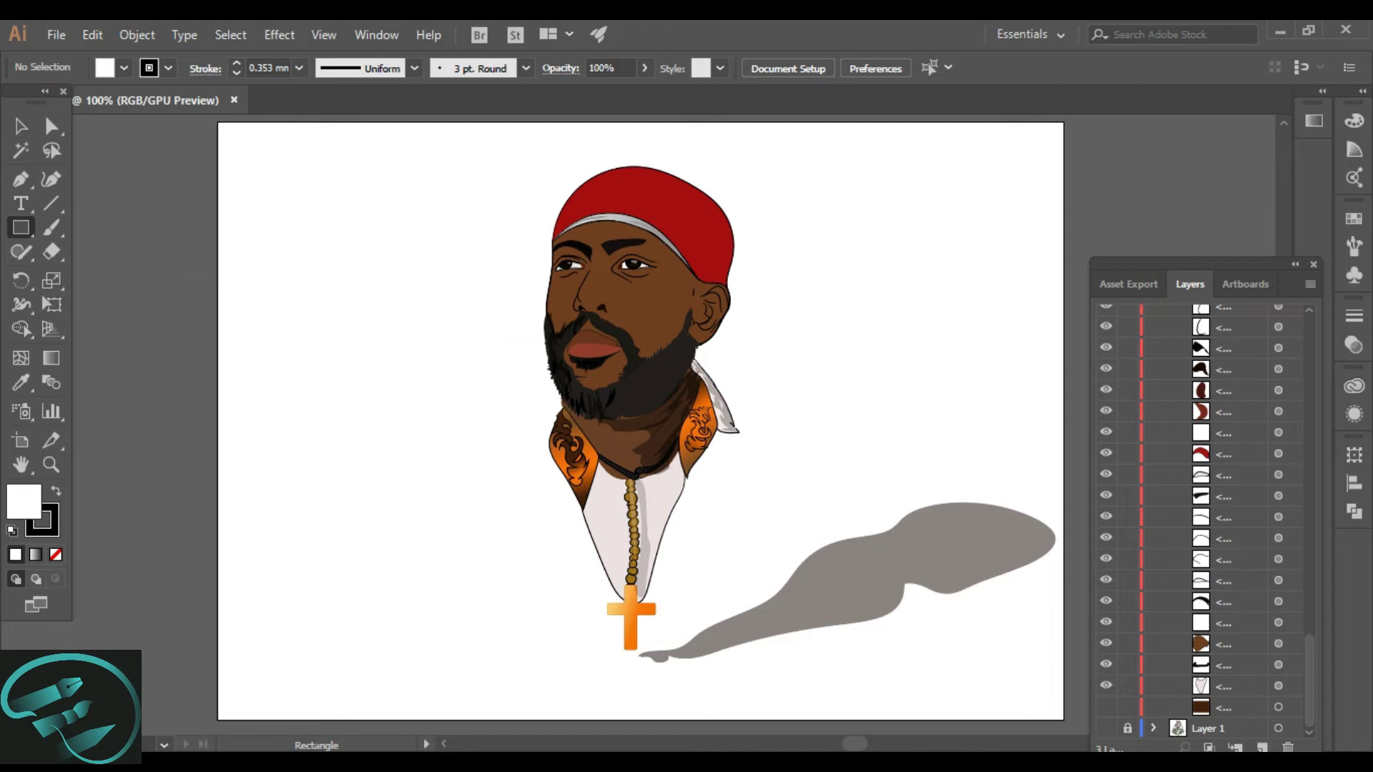
left_click(1105, 706)
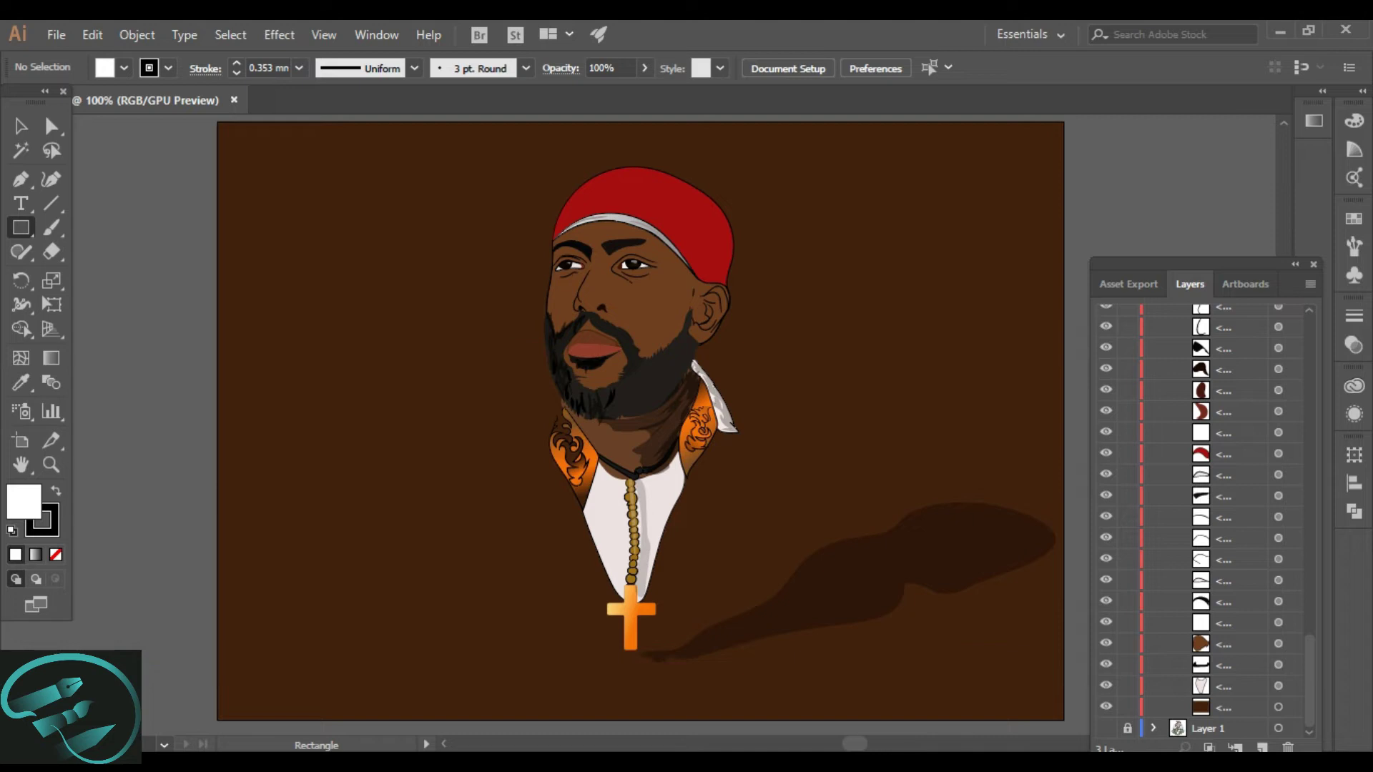
Step: Select the dark brown background rectangle and send it to the back of the artwork
key("v")
left_click(17, 121)
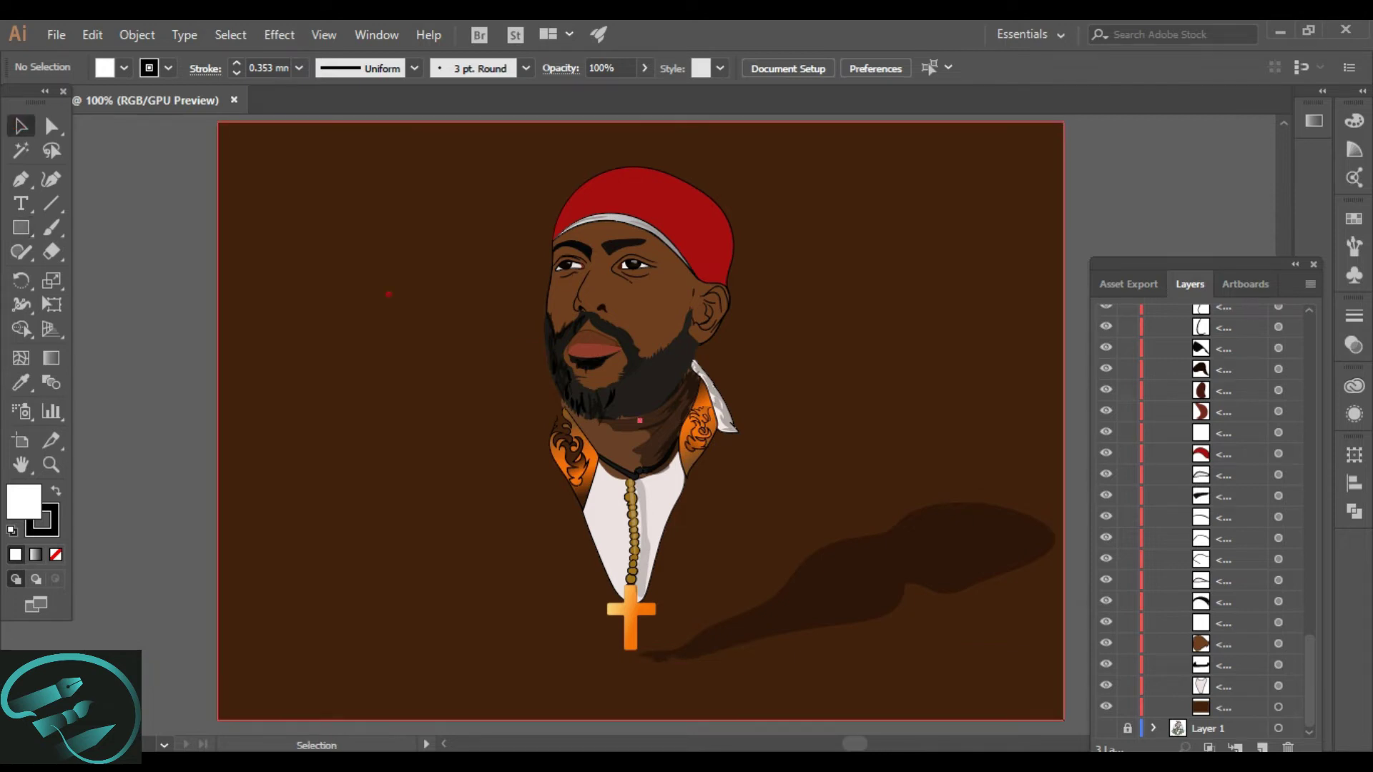
left_click(389, 293)
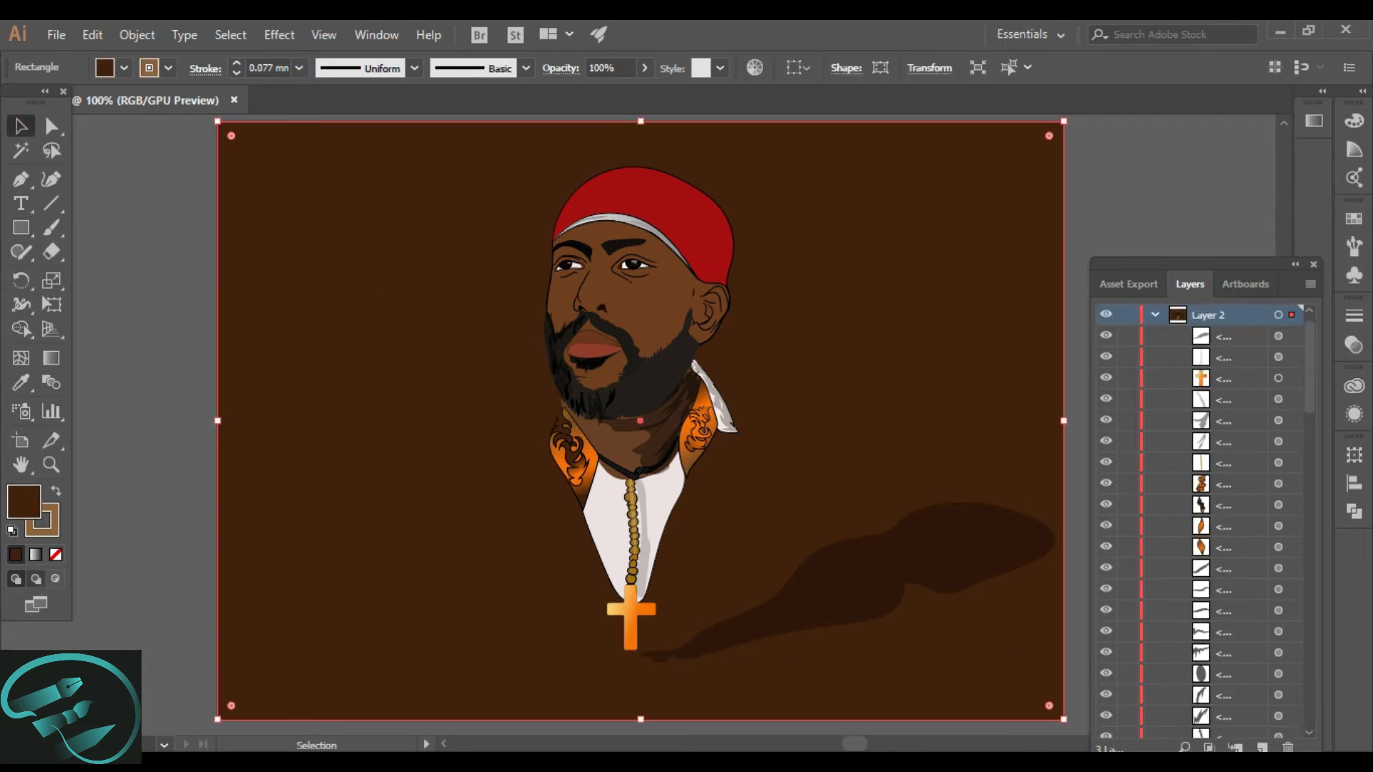
left_click(158, 333)
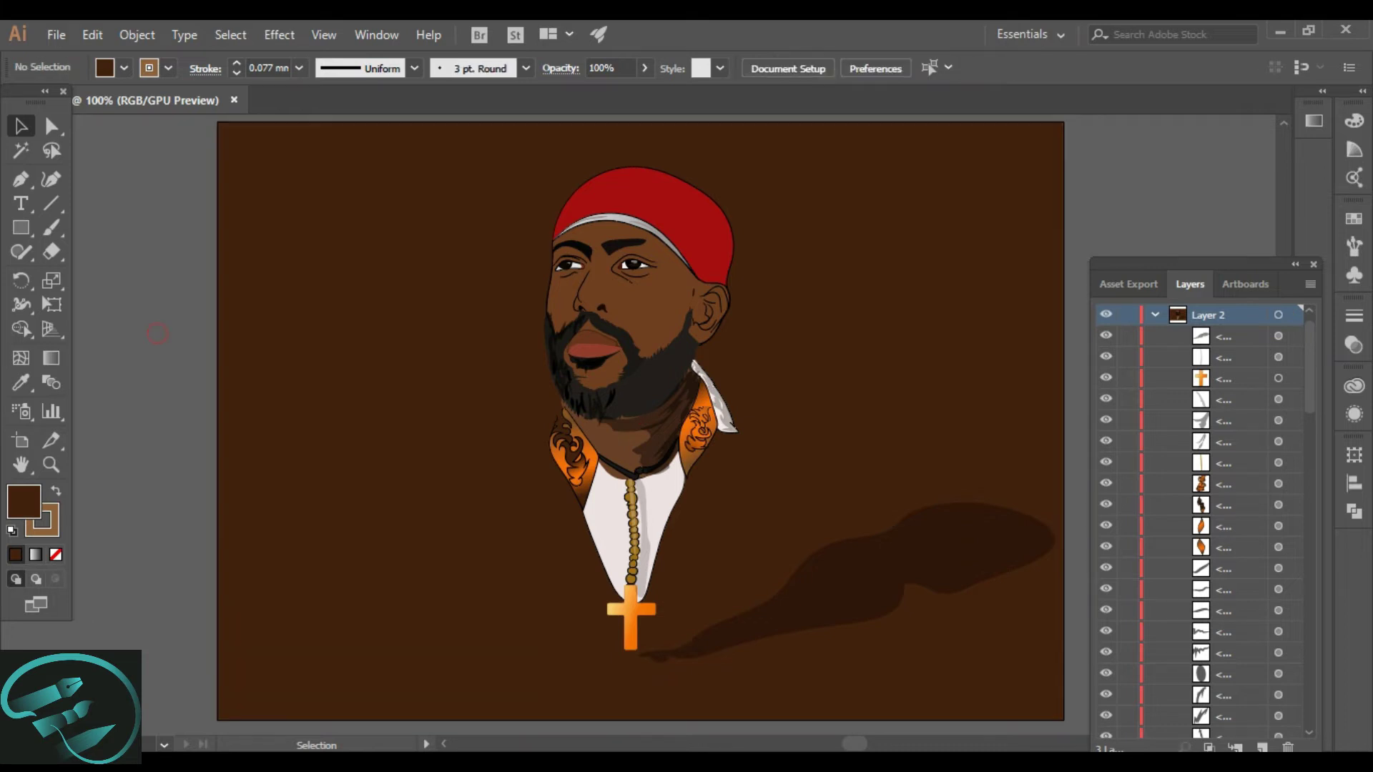
right_click(893, 363)
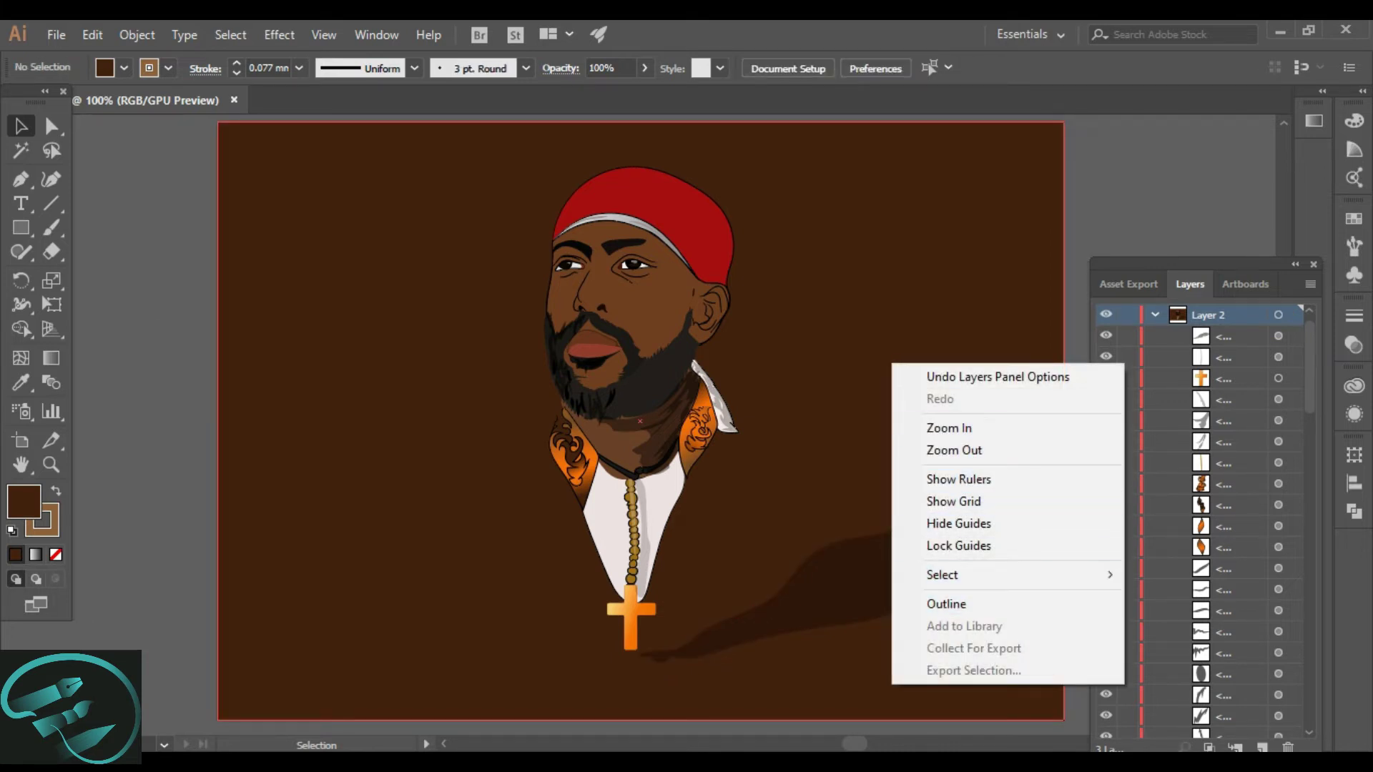
left_click(898, 244)
right_click(882, 323)
mouse_move(950, 637)
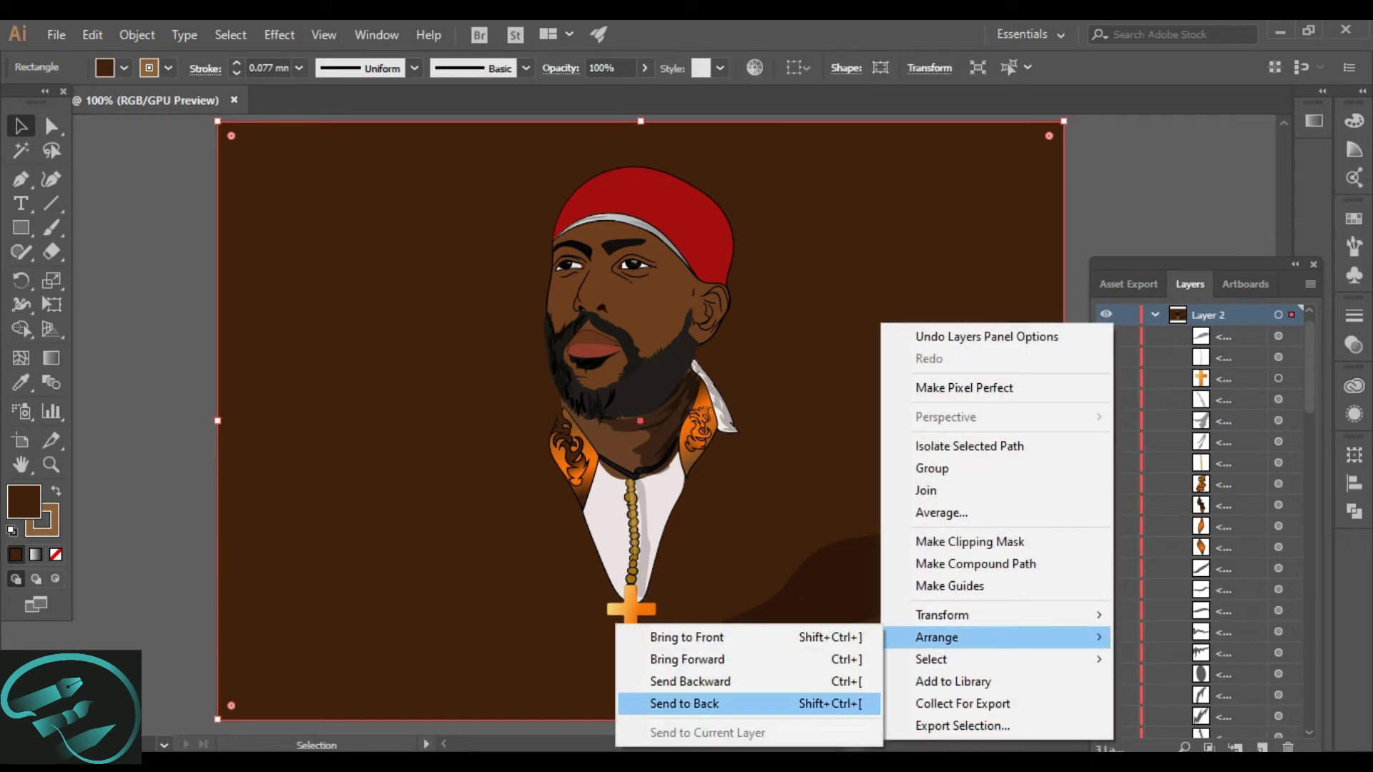
left_click(685, 703)
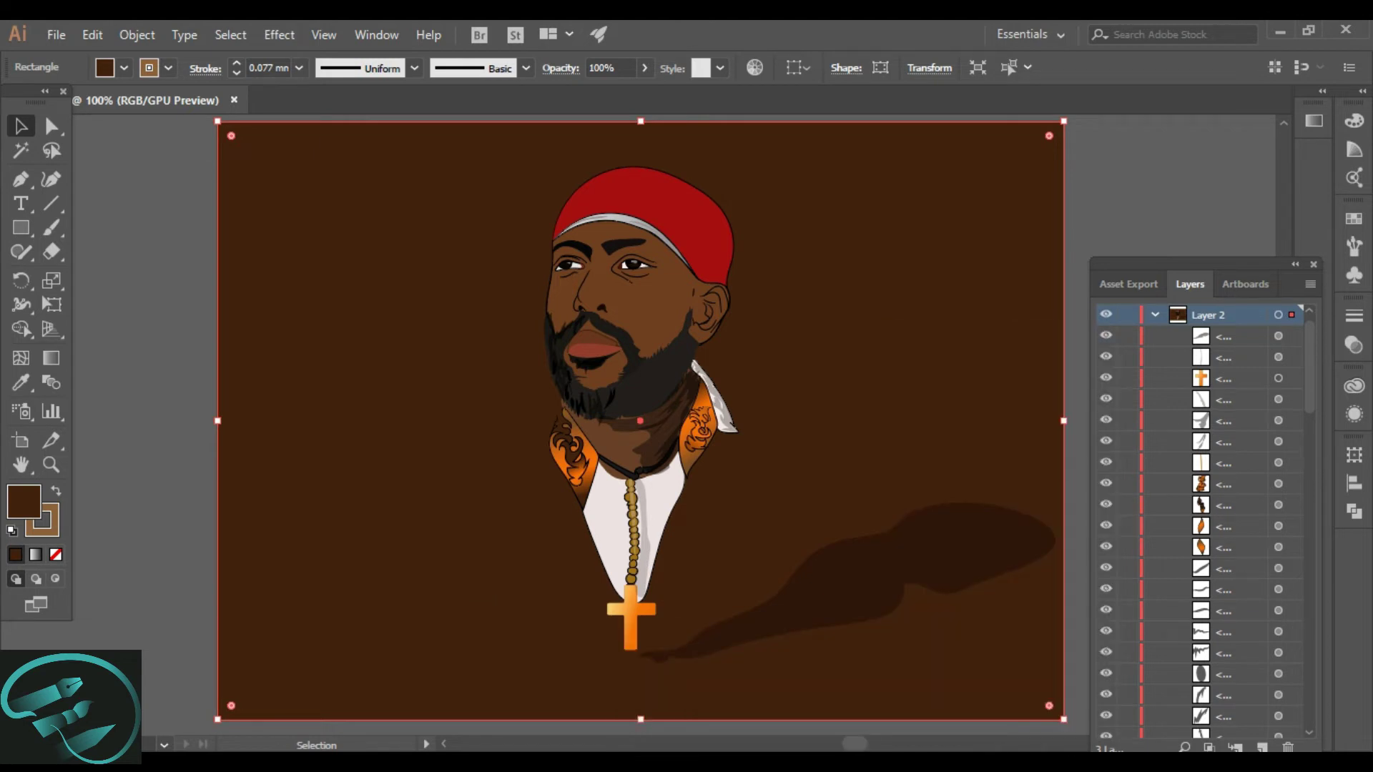
Step: Collapse Layer 2 and expand Layer 3 to reach its lowest hidden paths
left_click(1154, 314)
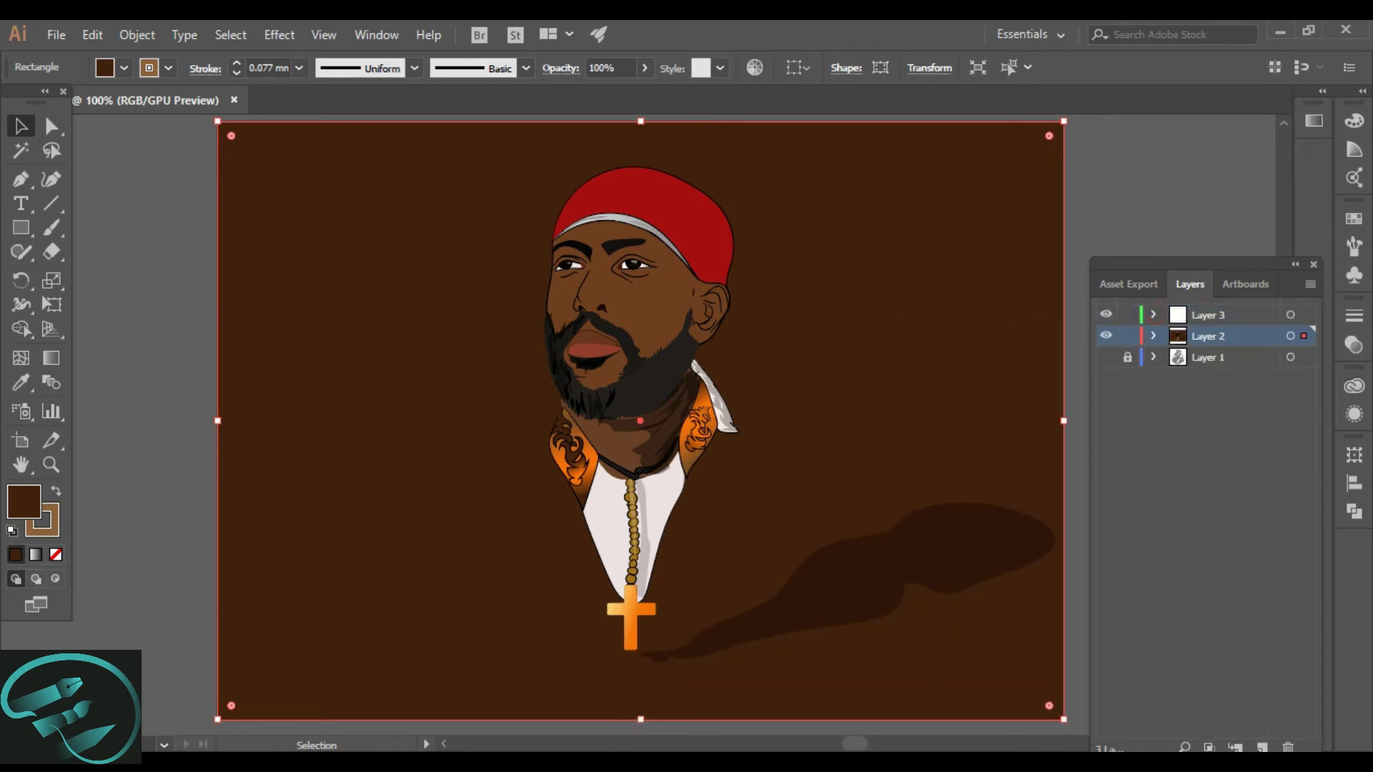
left_click(1153, 315)
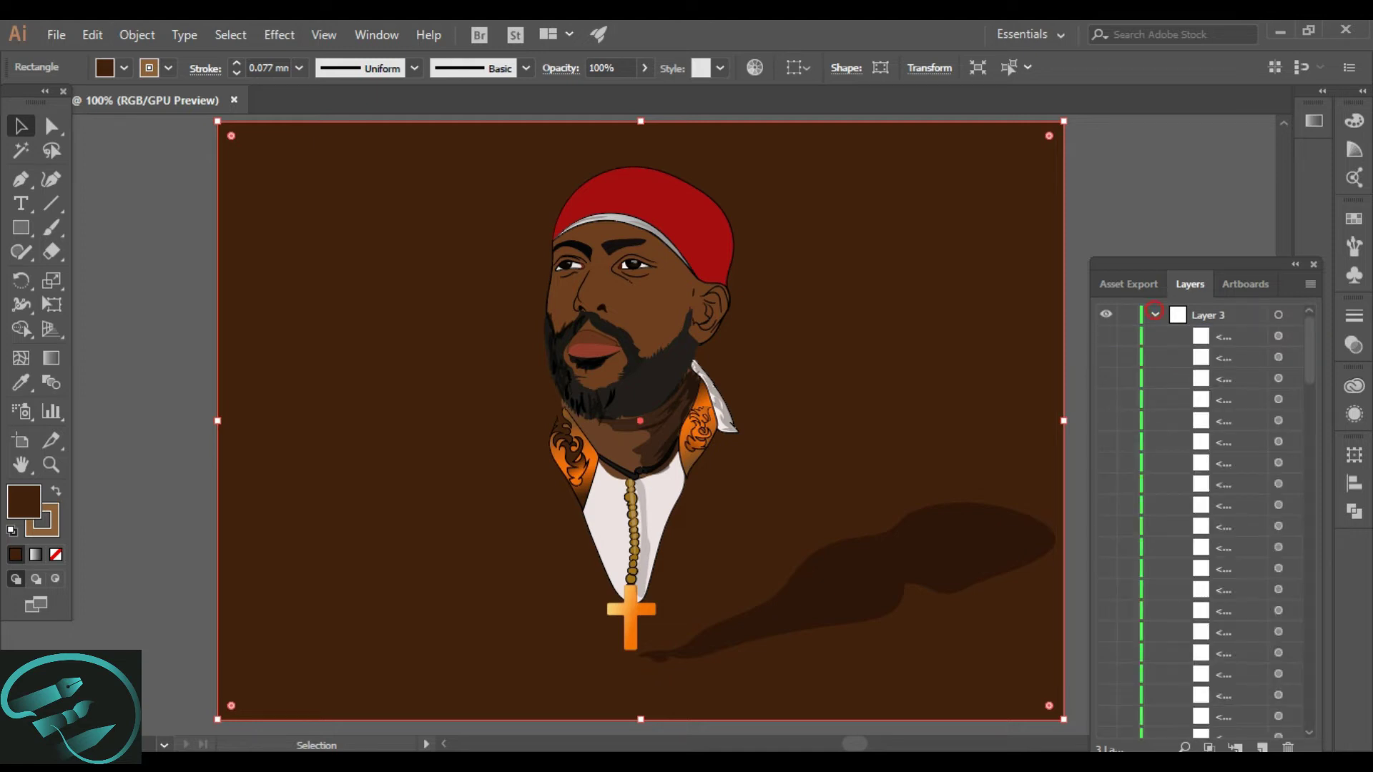
scroll(1215, 500, "down", 3)
scroll(1201, 522, "down", 10)
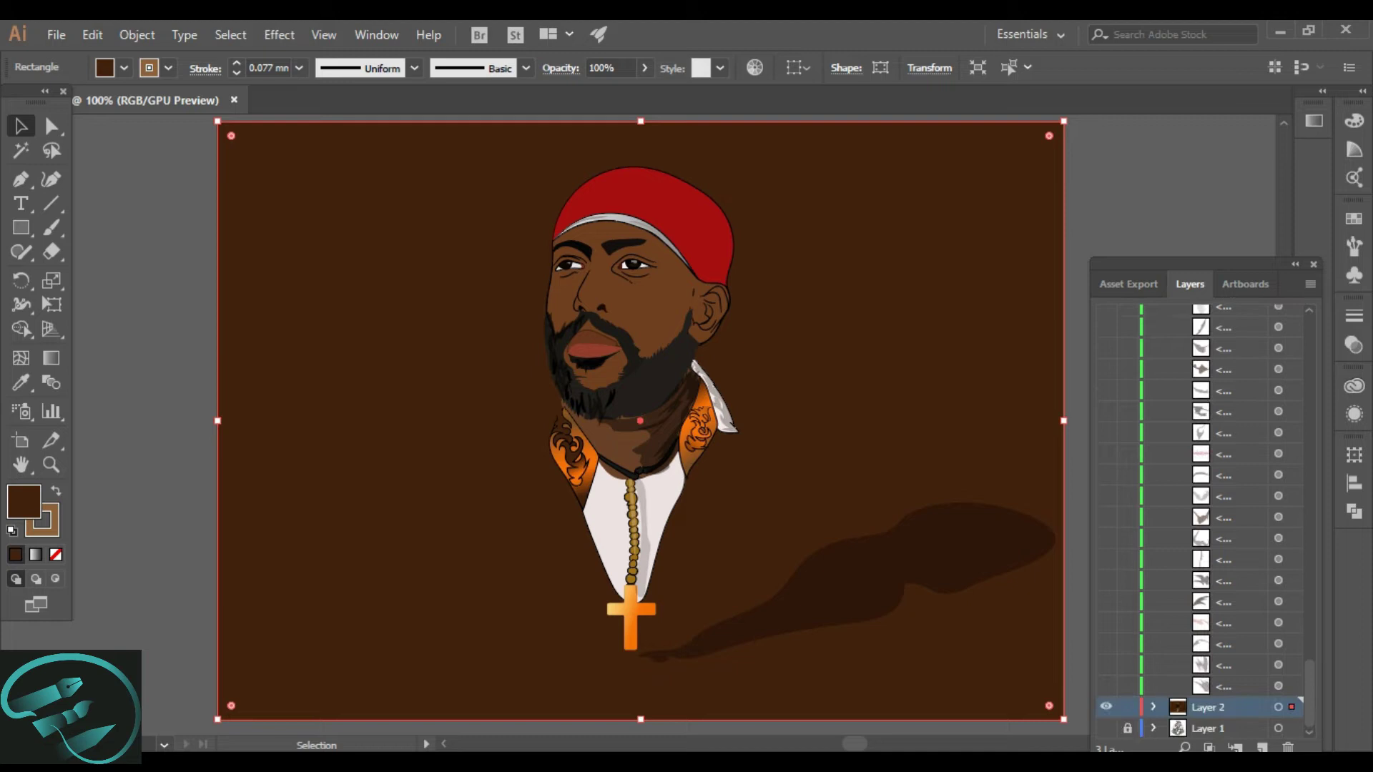
Step: Show the lowest Layer 3 paths, the dark shadows and lighter highlights on the red cap
scroll(616, 292, "up", 2)
scroll(629, 276, "down", 2)
scroll(735, 121, "up", 2)
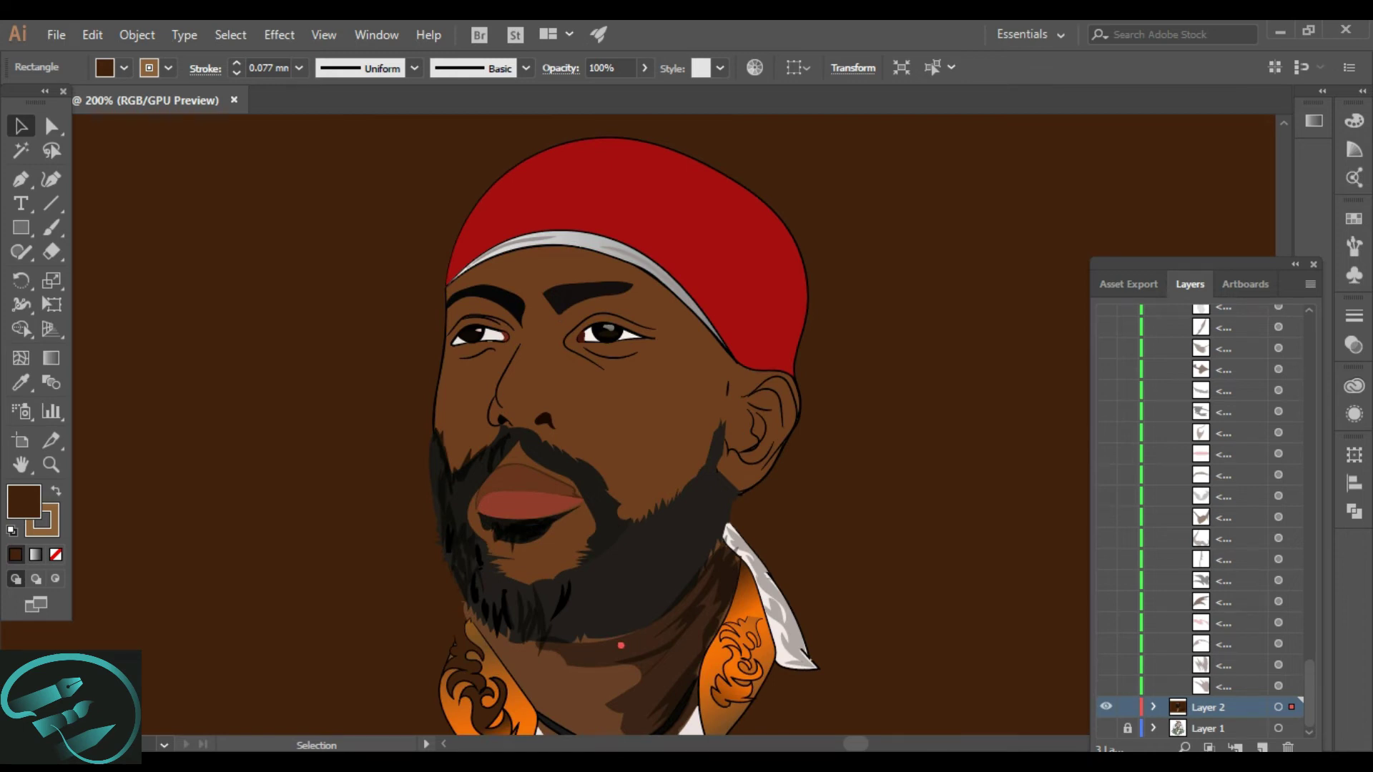
left_click(1106, 686)
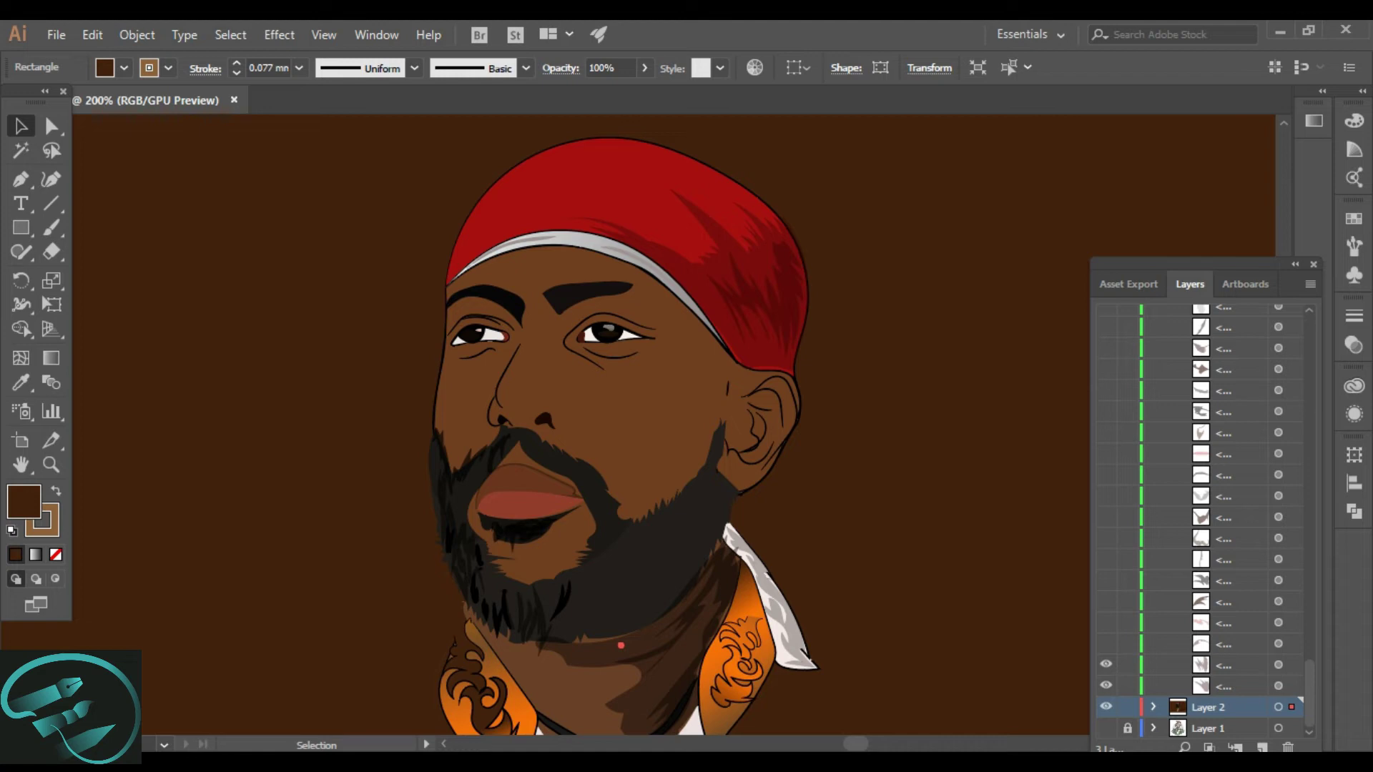
left_click(1106, 641)
left_click(1106, 621)
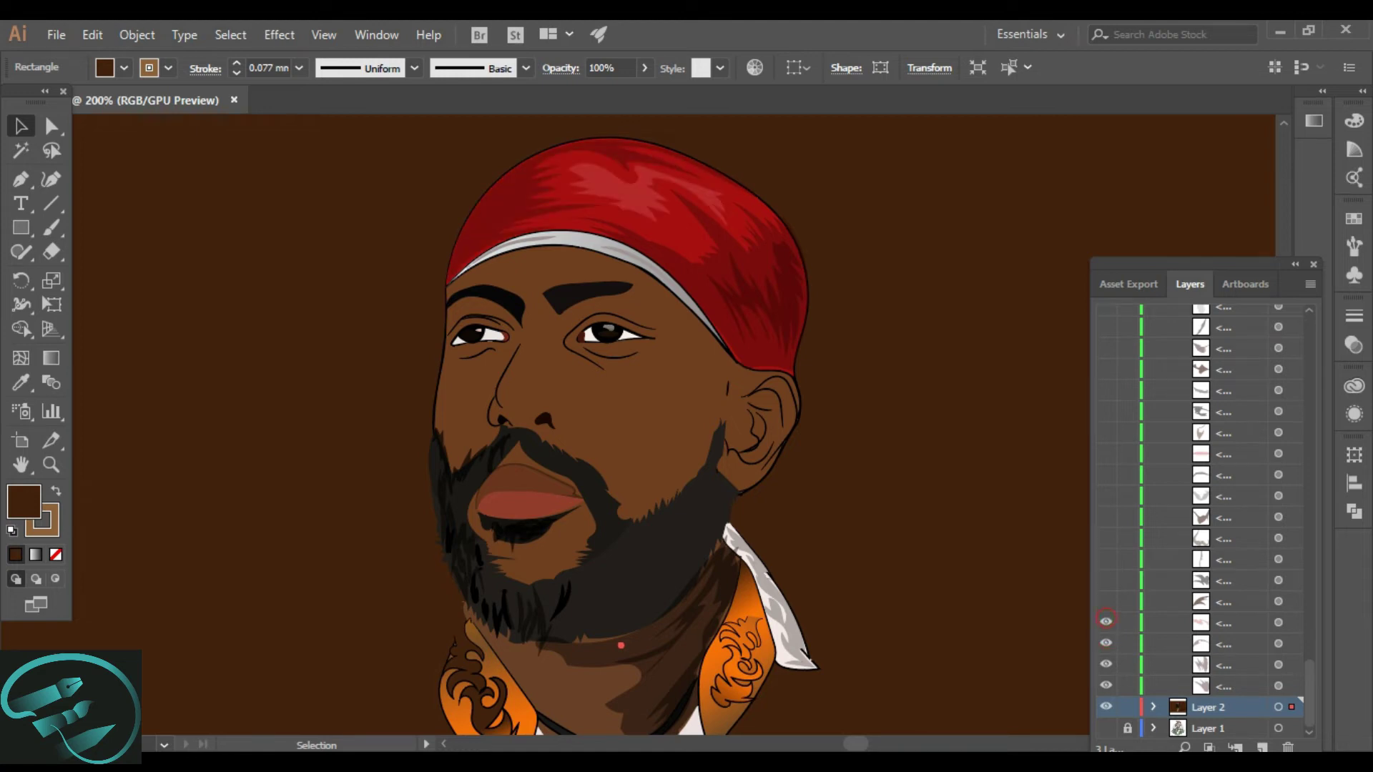
Step: Show the Layer 3 shadow paths on the forehead, nose and cheeks and the pink highlight on the lips
left_click(1106, 600)
left_click(1106, 558)
left_click(1105, 537)
left_click(1106, 495)
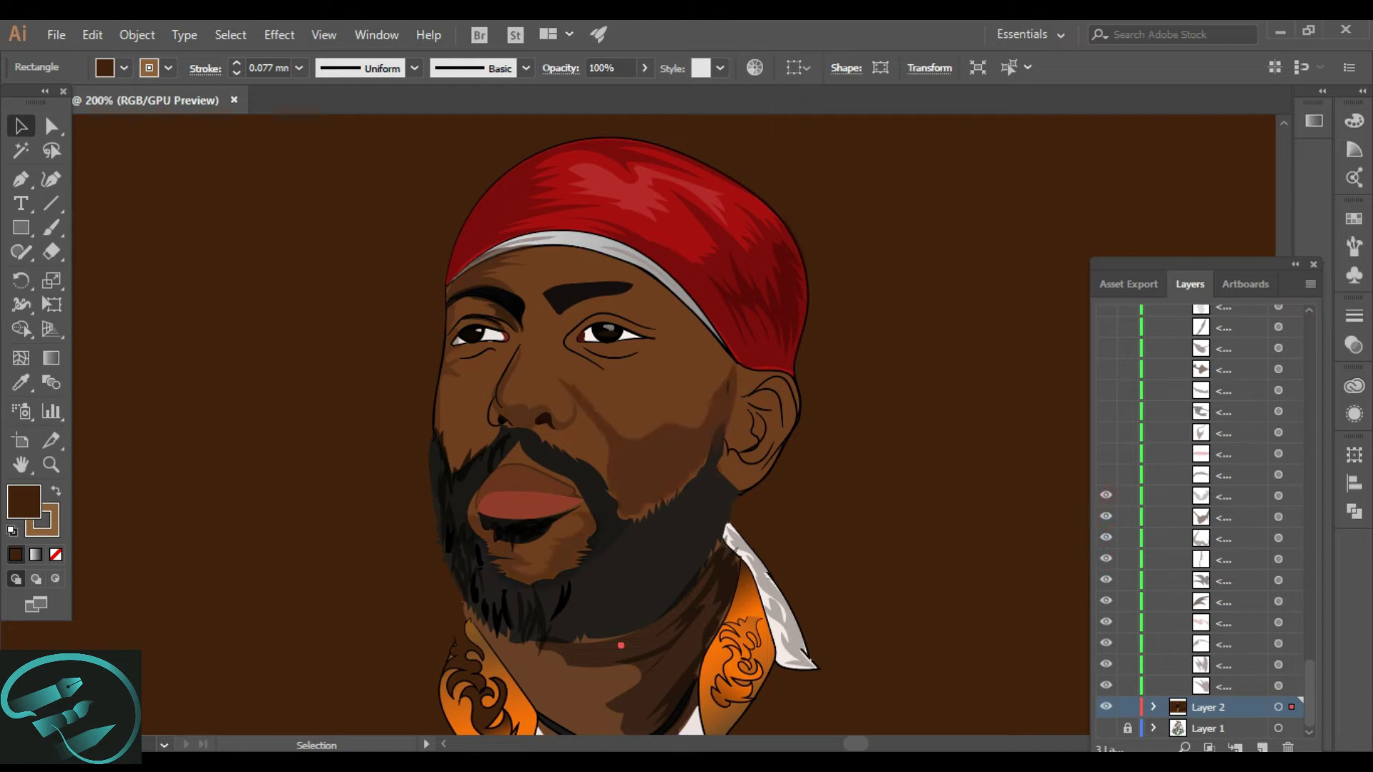
left_click(1106, 474)
left_click(1106, 453)
left_click(1106, 432)
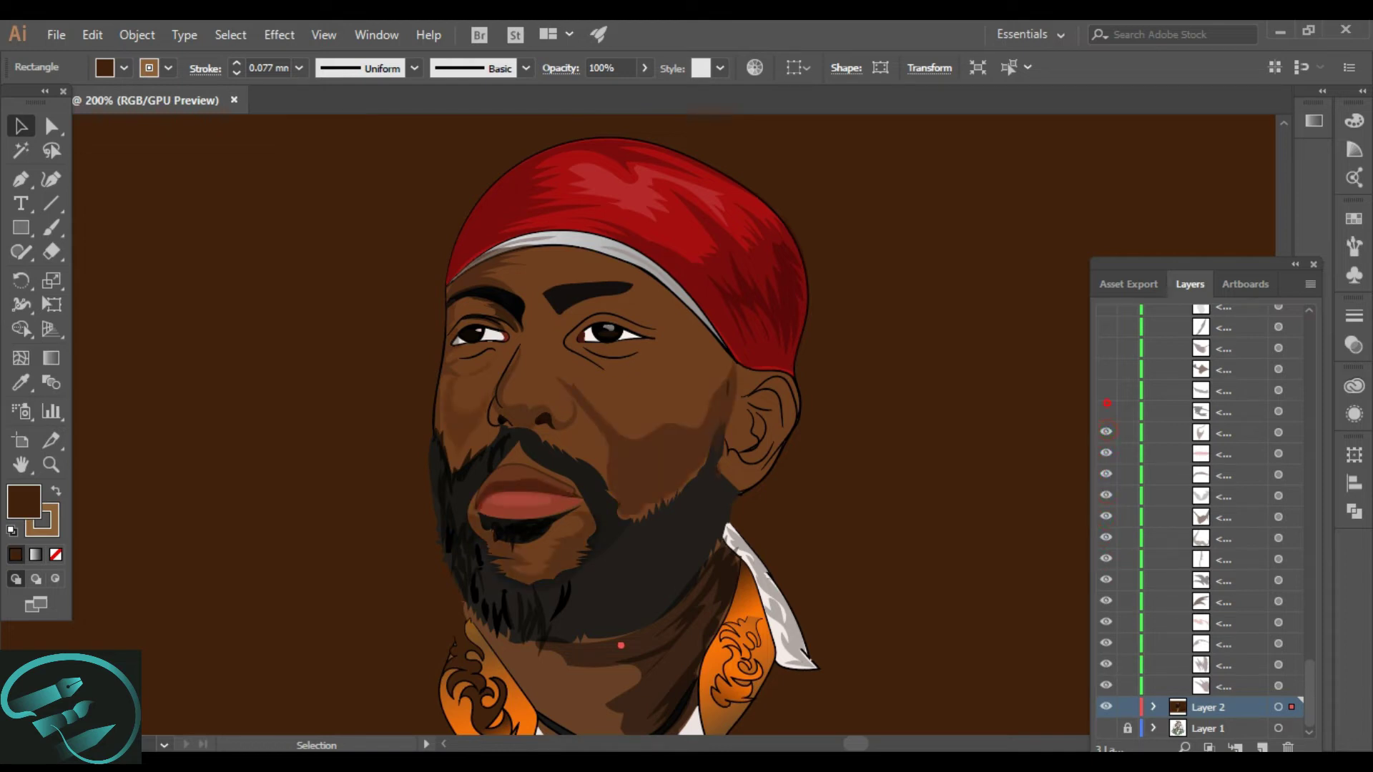
Step: Show the Layer 3 shadow paths around the eyes, on the temple and on the neck
left_click(1106, 409)
left_click(1106, 389)
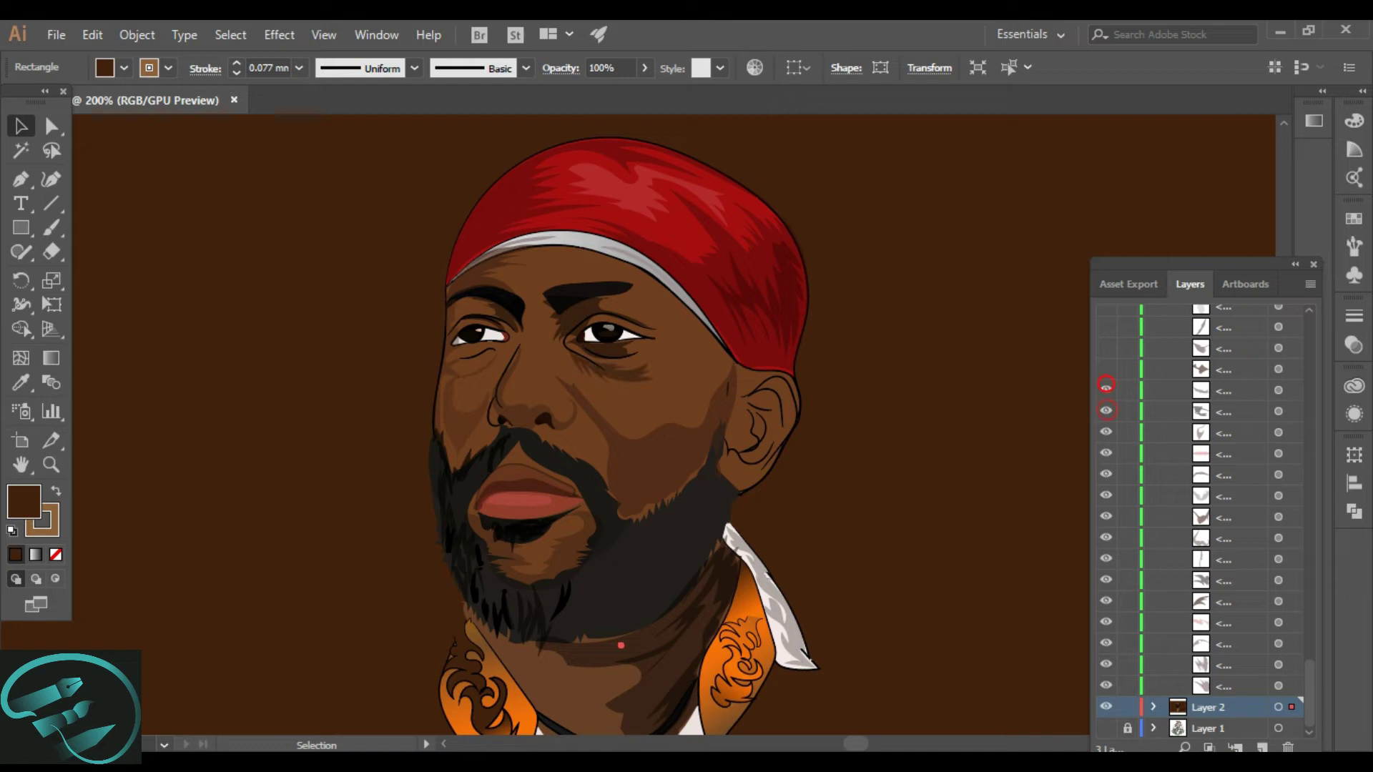
left_click(1106, 367)
left_click(1106, 348)
left_click(1106, 327)
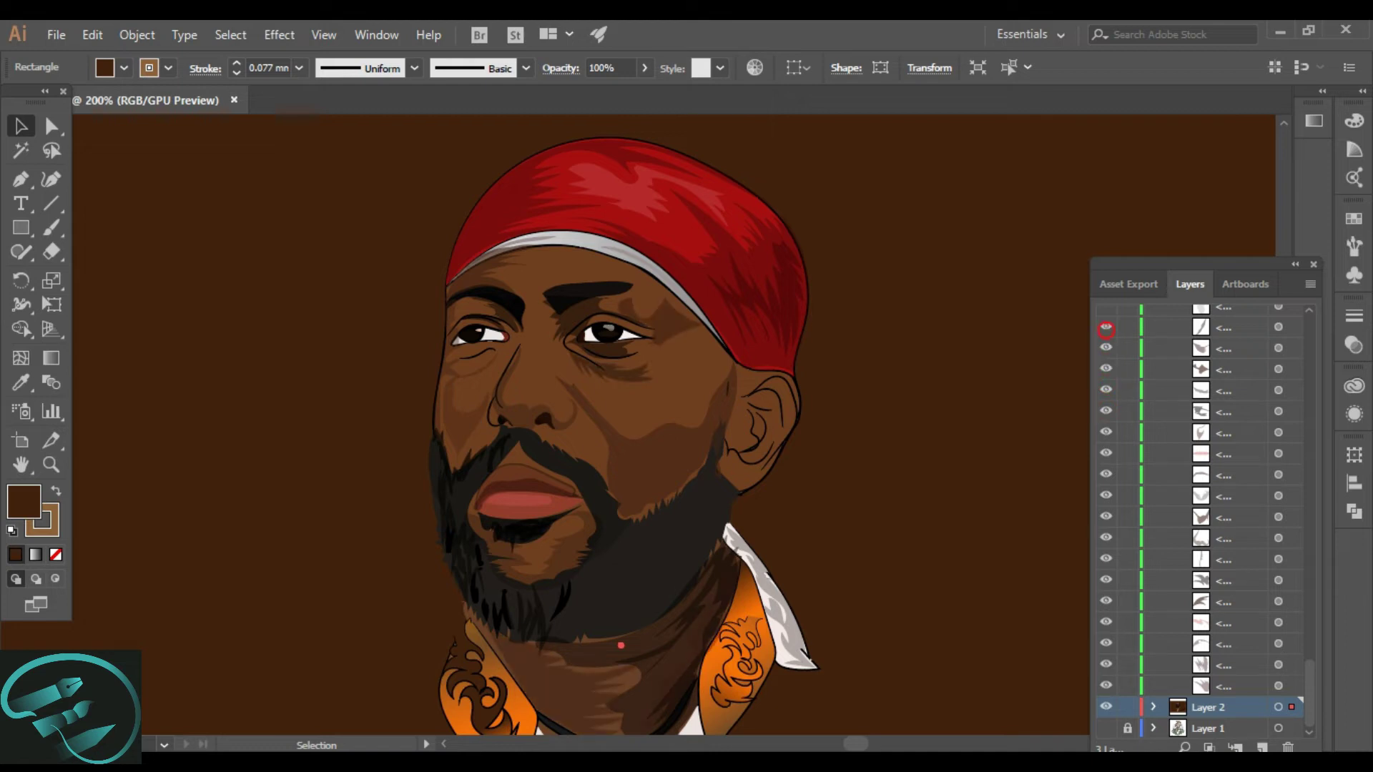
Step: Show the Layer 3 paths that shade the inner ear and deepen the shadows on the cap, face and neck
scroll(1201, 514, "up", 3)
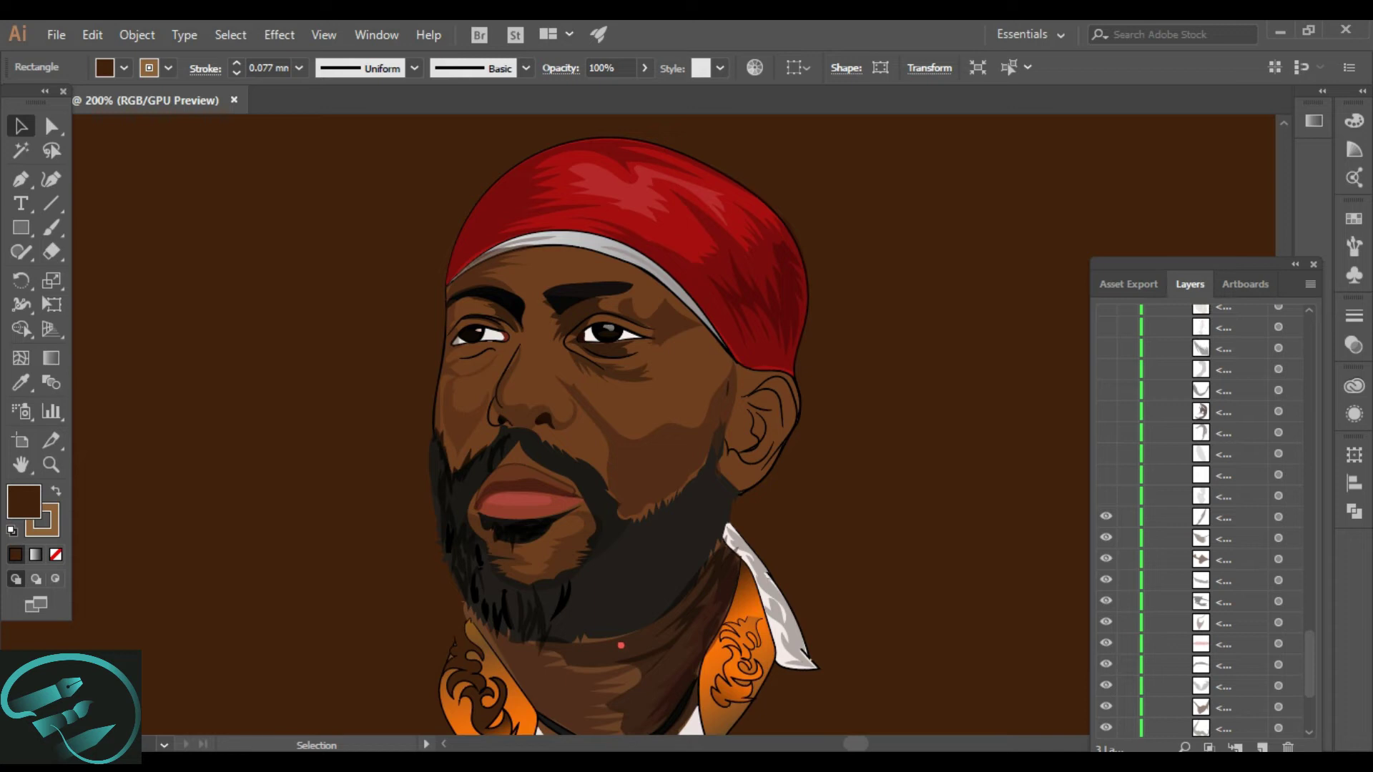
left_click(1105, 496)
left_click(1105, 475)
left_click(1106, 452)
left_click(1106, 432)
left_click(1106, 411)
left_click(1106, 390)
left_click(1106, 369)
scroll(1106, 369, "up", 1)
left_click(1106, 411)
left_click(1106, 390)
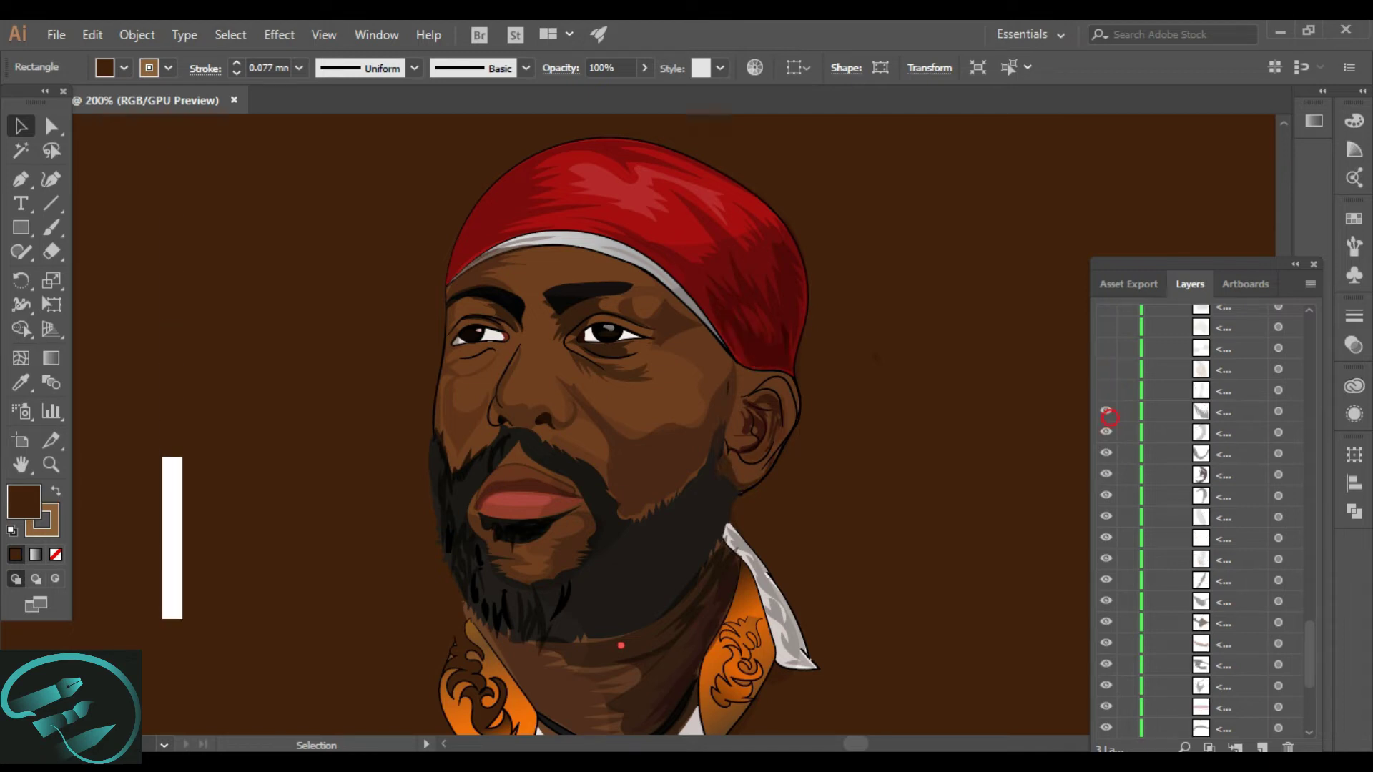
Step: Show the light brown Layer 3 highlight paths on the nose and cheeks
left_click(1108, 368)
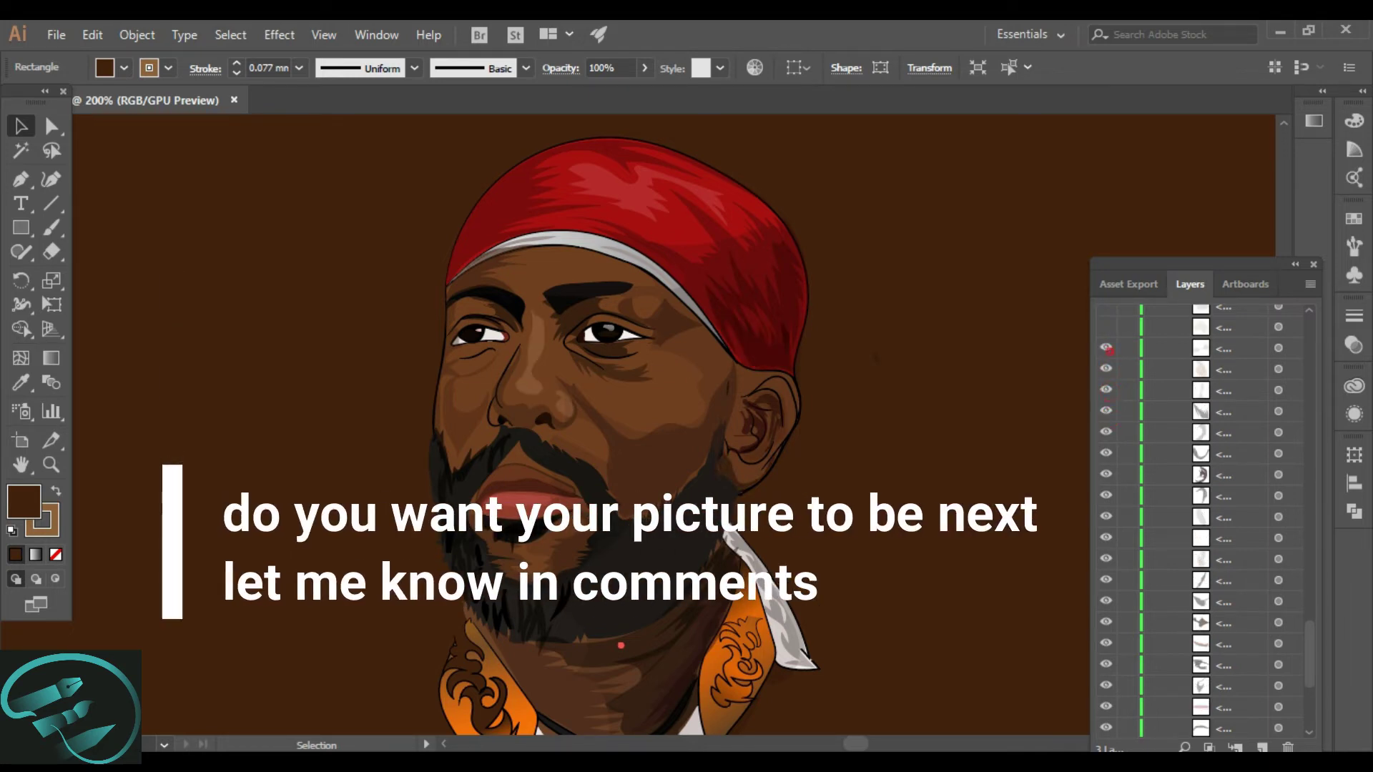
scroll(1108, 350, "up", 4)
left_click(1104, 581)
left_click(1108, 557)
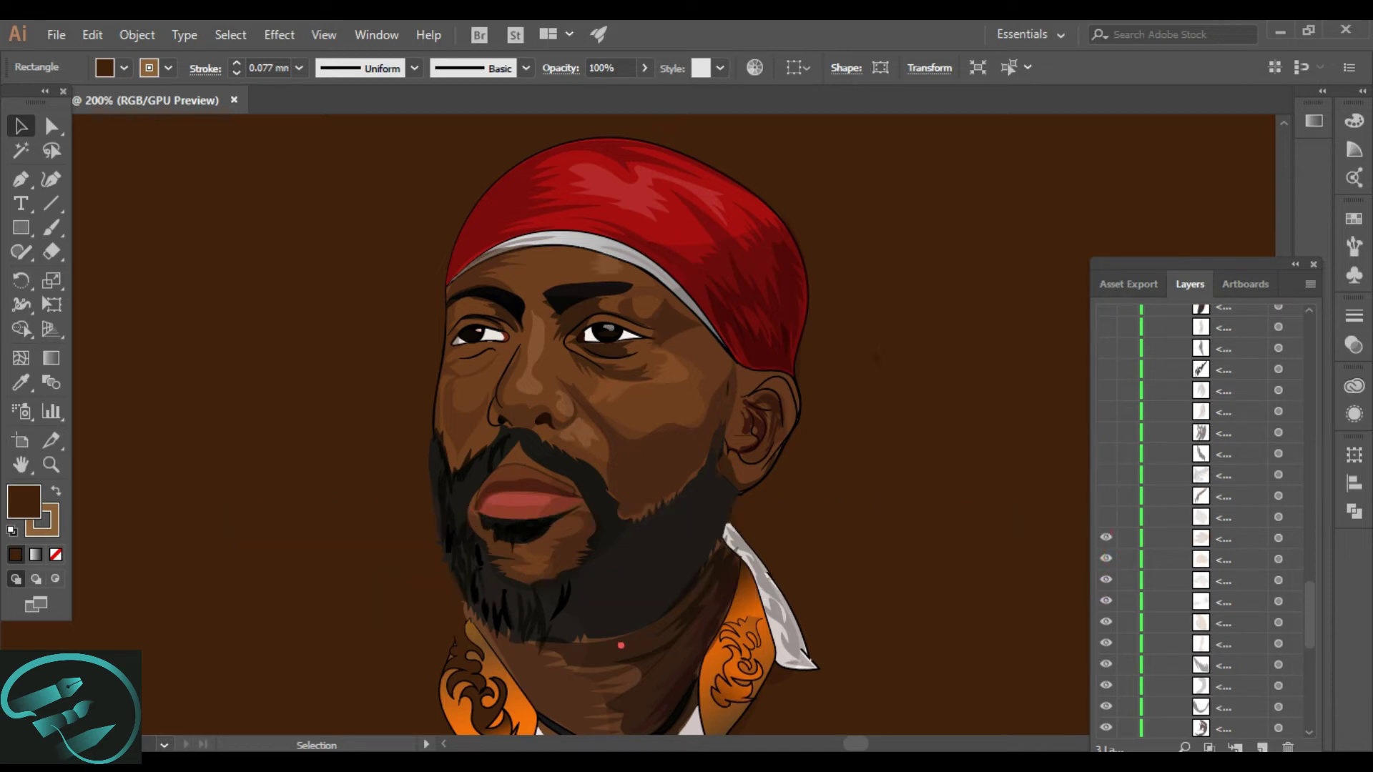
Step: Show the first Layer 3 beard texture paths along the jaw and chin
left_click(1105, 516)
left_click(1105, 496)
left_click(1106, 474)
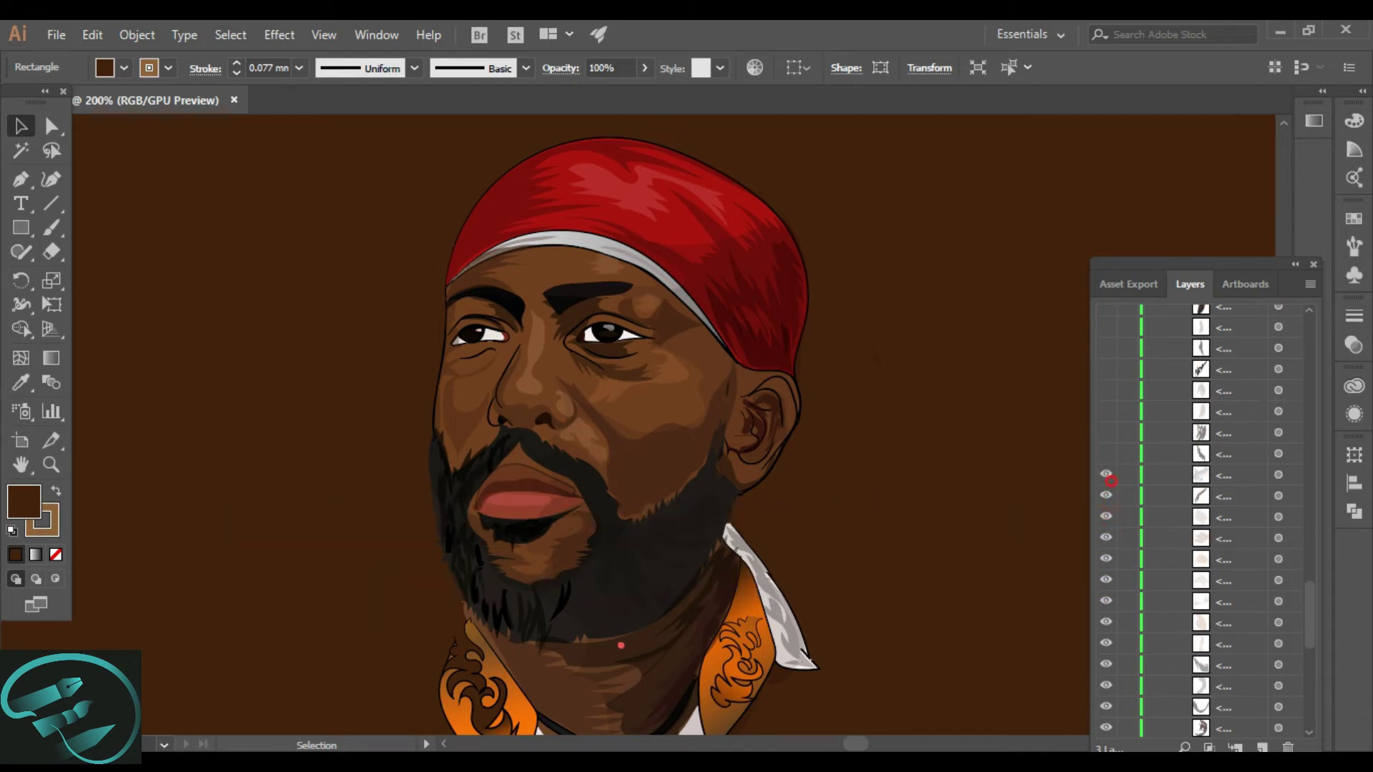
left_click(1107, 453)
left_click(1106, 432)
left_click(1106, 411)
left_click(1106, 390)
left_click(1106, 369)
Step: Inspect the shading paths around the eyes, beard and neck up close
scroll(1106, 372, "up", 3)
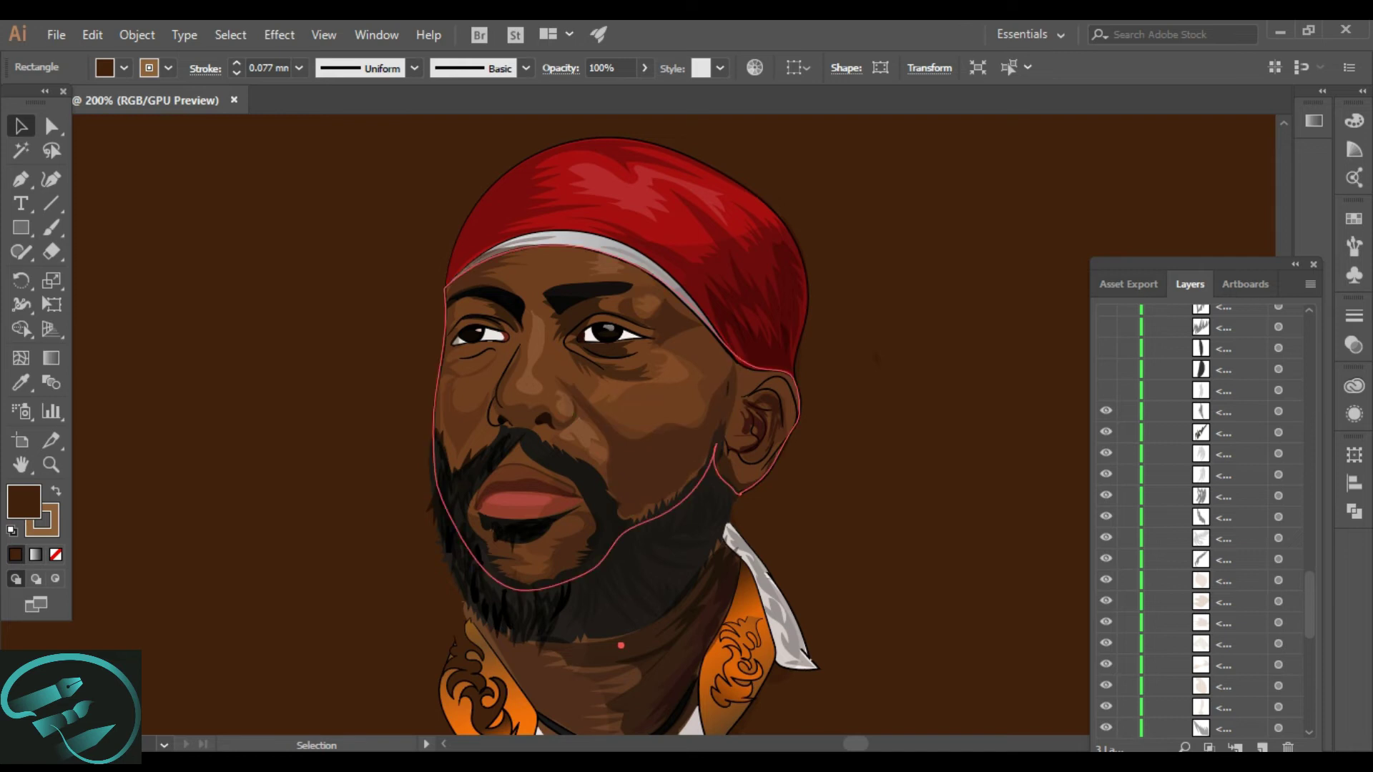
scroll(549, 366, "up", 1)
scroll(572, 357, "up", 3)
scroll(582, 398, "down", 3)
left_click(582, 398)
scroll(628, 343, "down", 2)
left_click(628, 343)
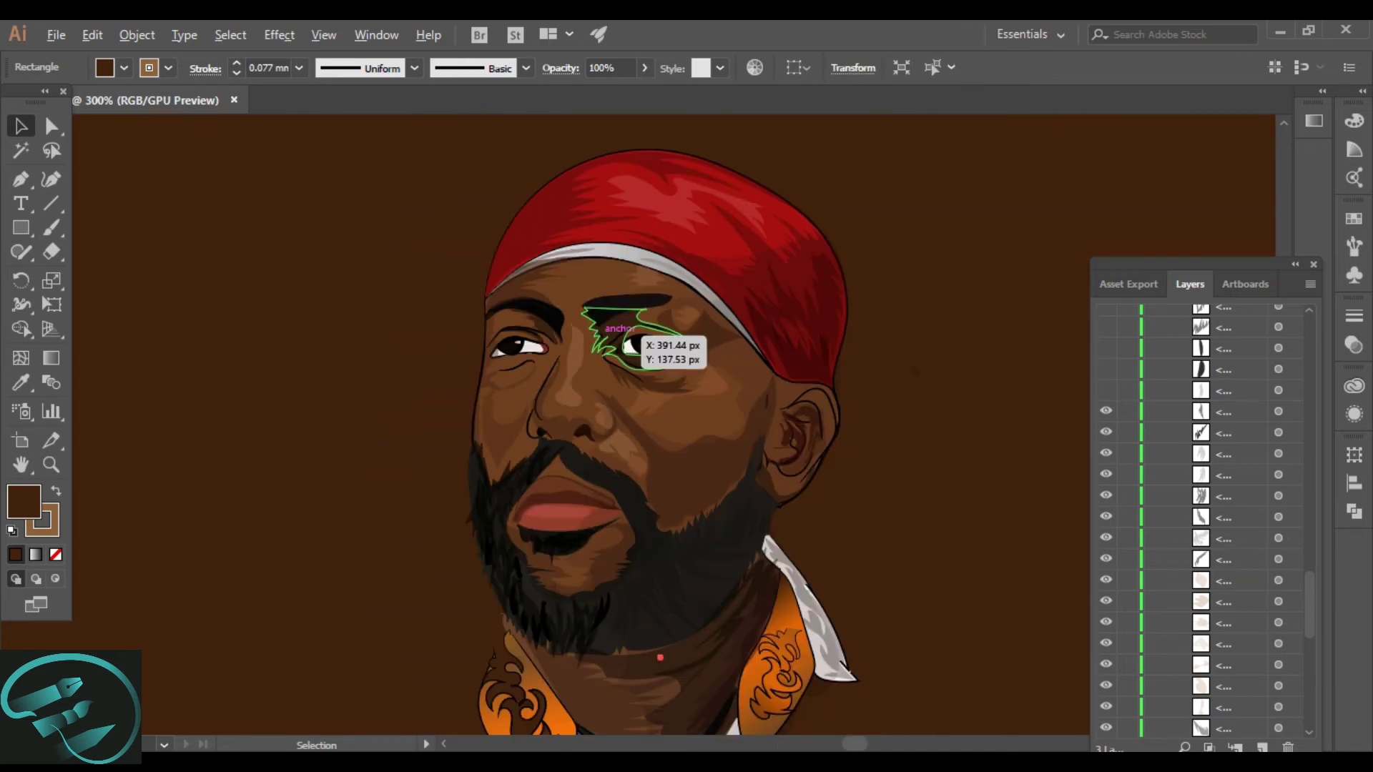
scroll(665, 366, "up", 5)
scroll(583, 368, "down", 2)
scroll(582, 368, "down", 5)
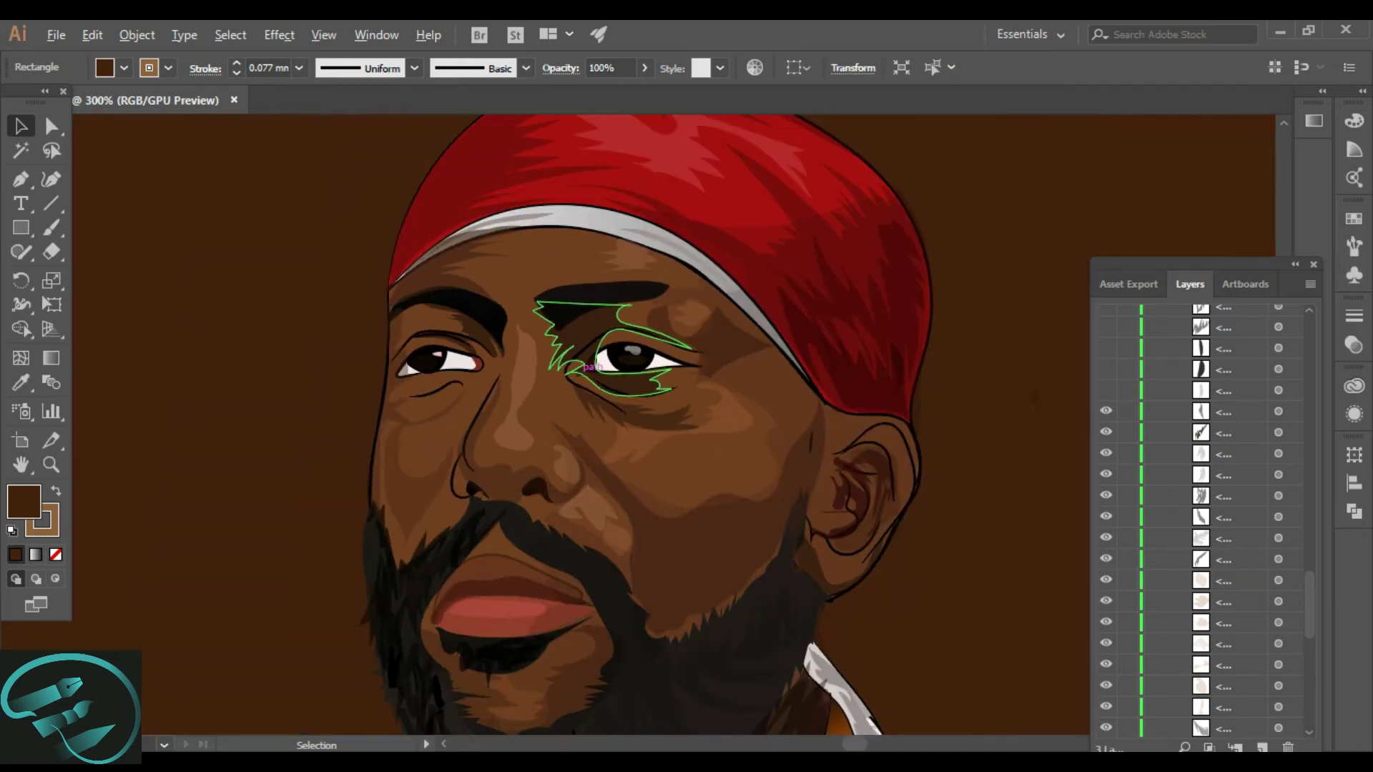
scroll(621, 560, "up", 3)
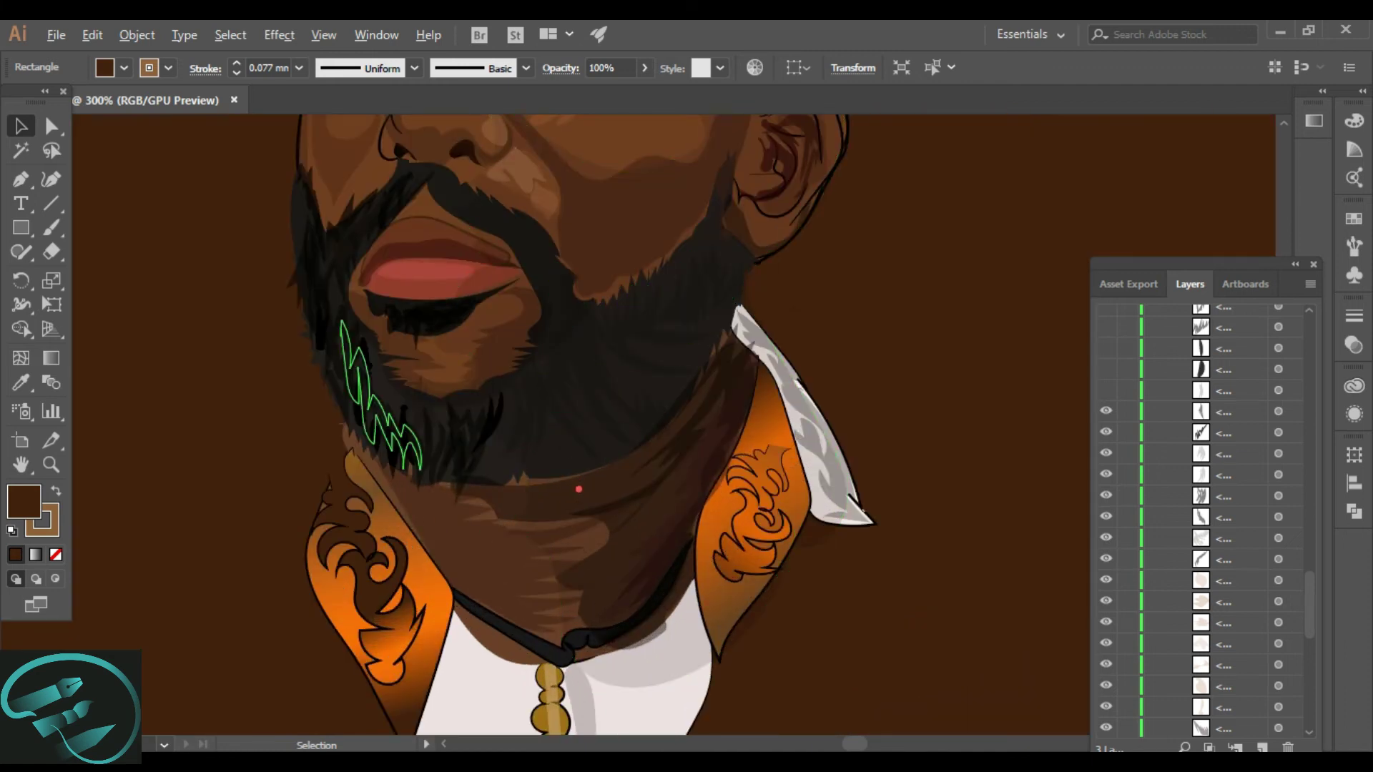
Step: Show the dark hair strand paths on the chin and lower edge of the beard
left_click(1105, 391)
left_click(1106, 369)
left_click(1105, 348)
left_click(1105, 327)
scroll(1105, 327, "up", 2)
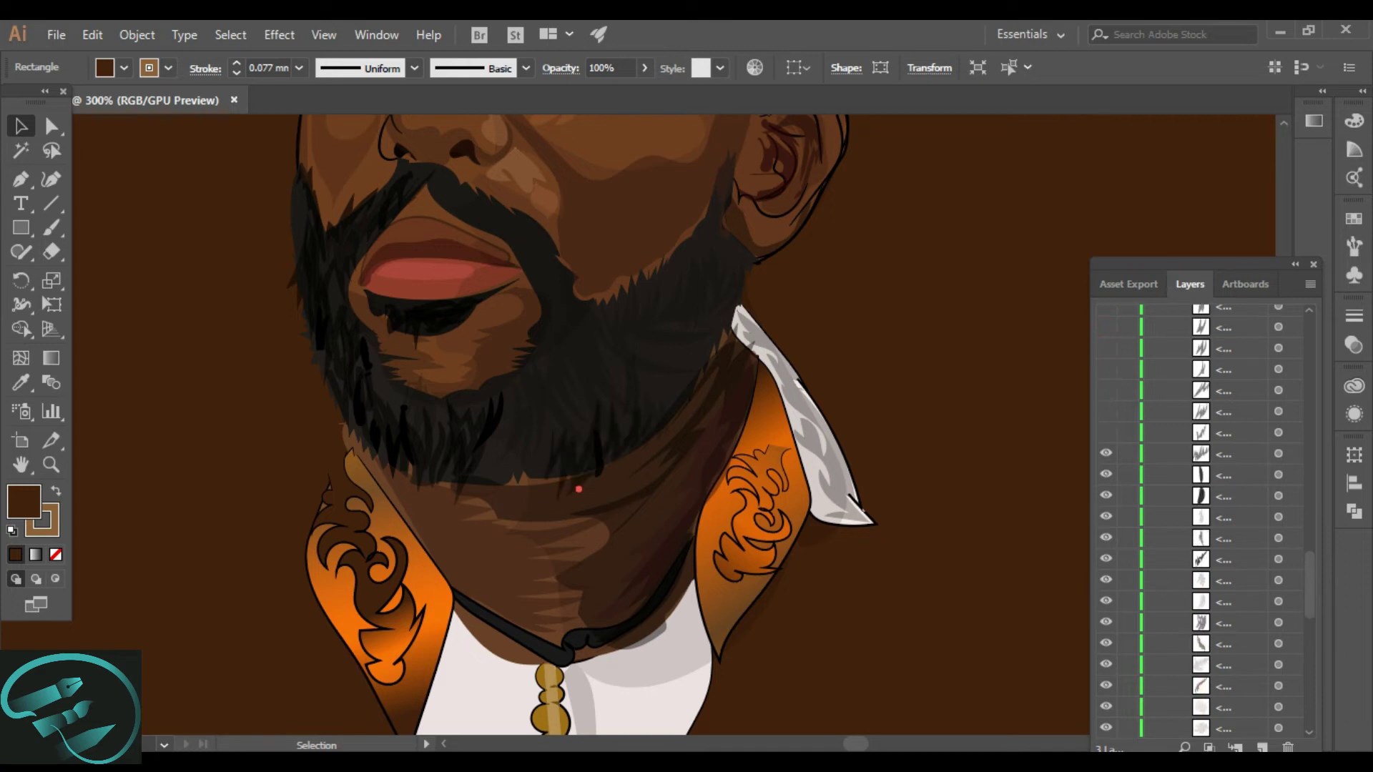
Step: Show the Layer 3 hair strand paths that fill the beard along the jaw up towards the ear
left_click(1105, 432)
left_click(1105, 411)
left_click(1107, 368)
left_click(1105, 327)
scroll(1105, 325, "up", 2)
left_click(1105, 411)
left_click(1105, 389)
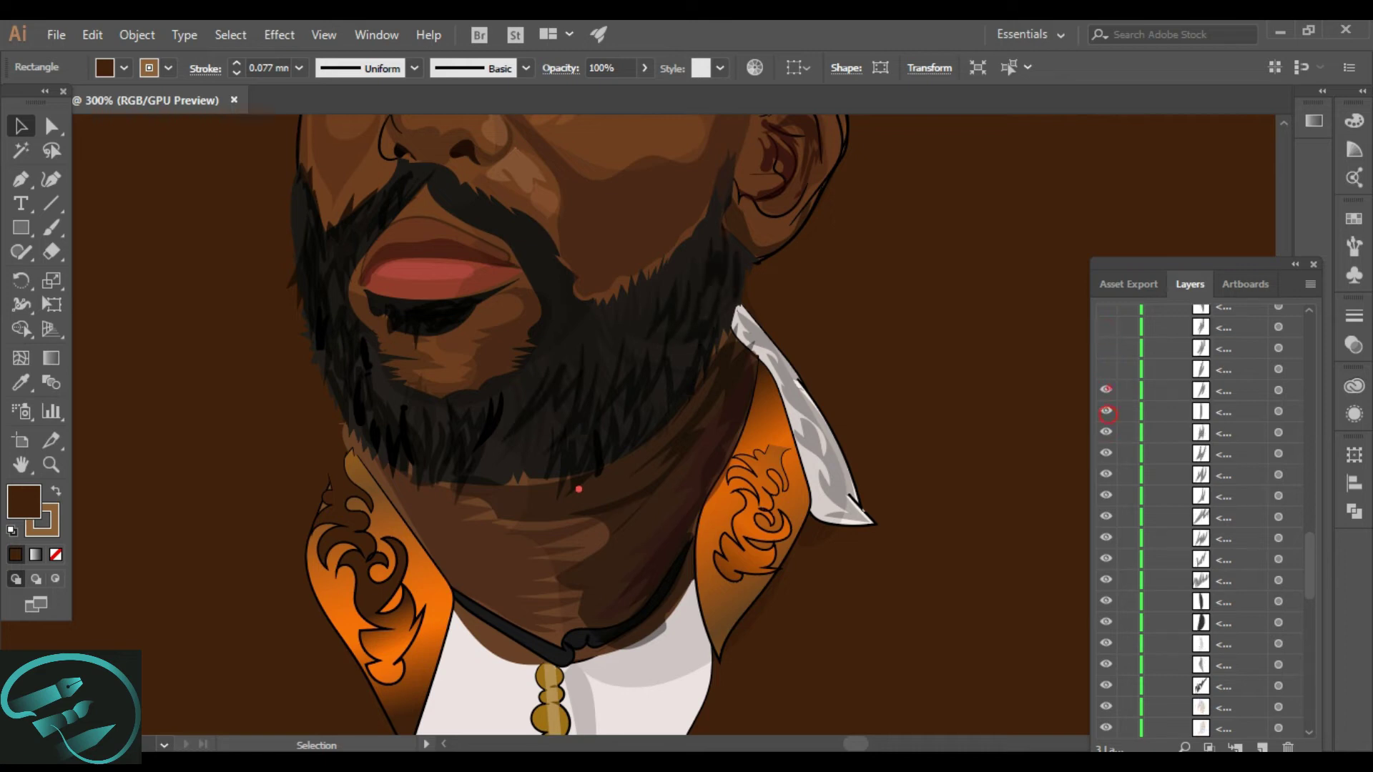
Step: Examine the beard strands up close and show the next group of Layer 3 strand paths above them
key("ctrl+minus")
key("ctrl+minus")
scroll(593, 386, "up", 10)
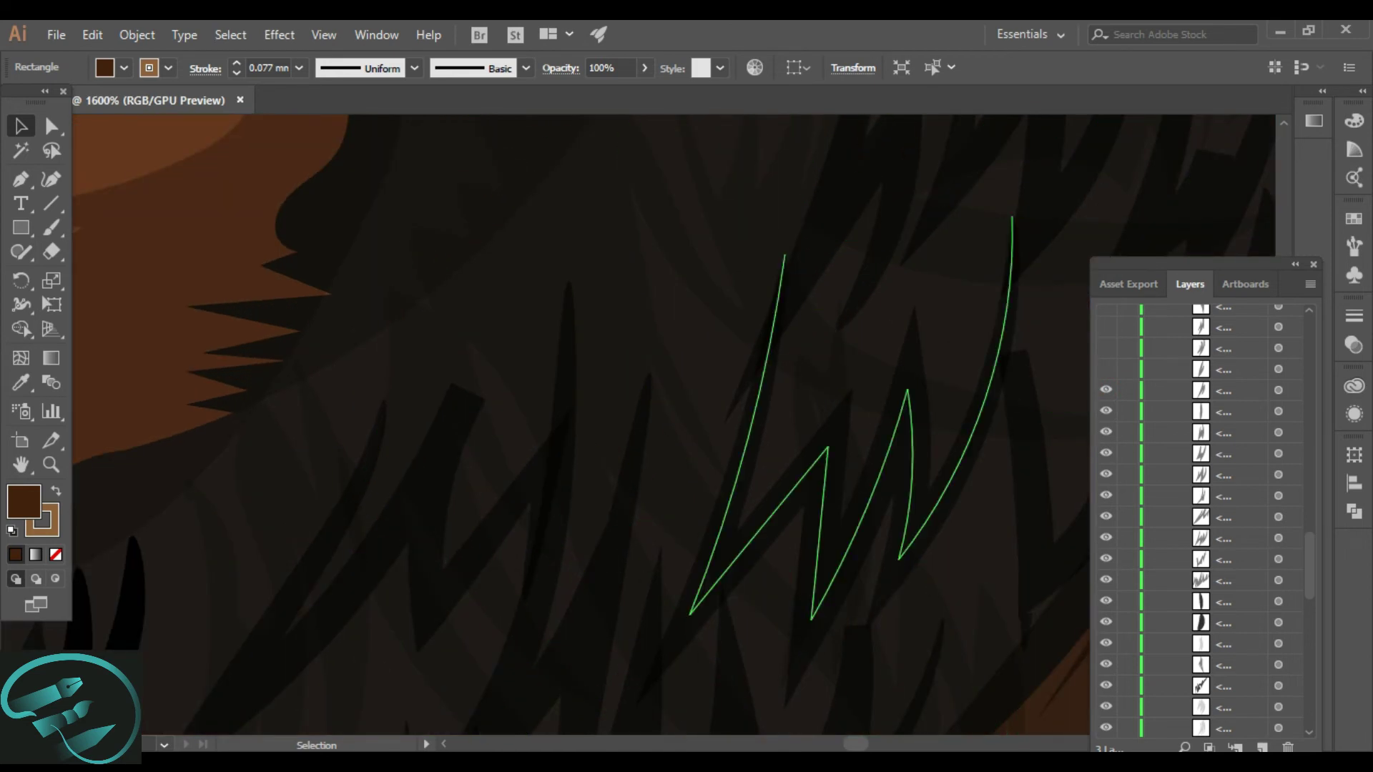
scroll(757, 311, "down", 5)
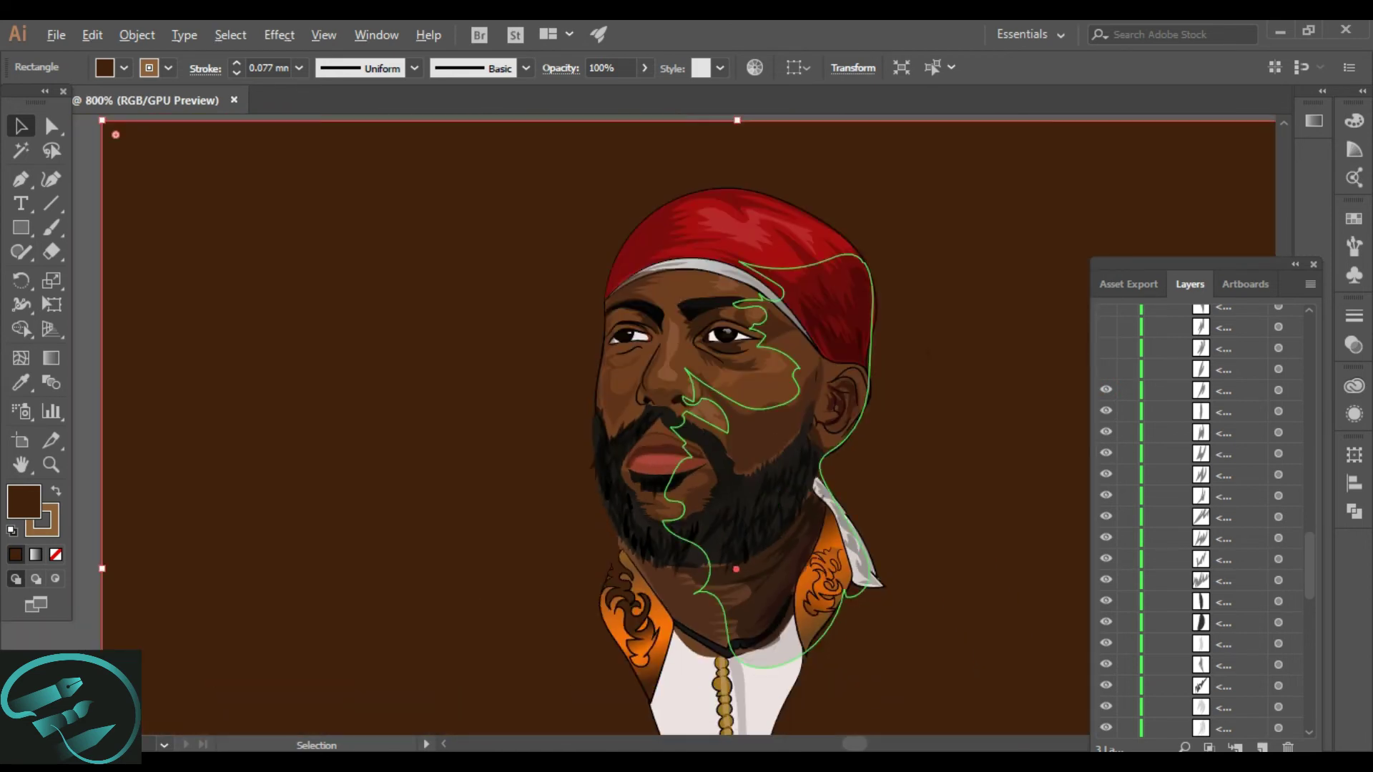
left_click(1106, 369)
left_click(1105, 348)
left_click(1105, 325)
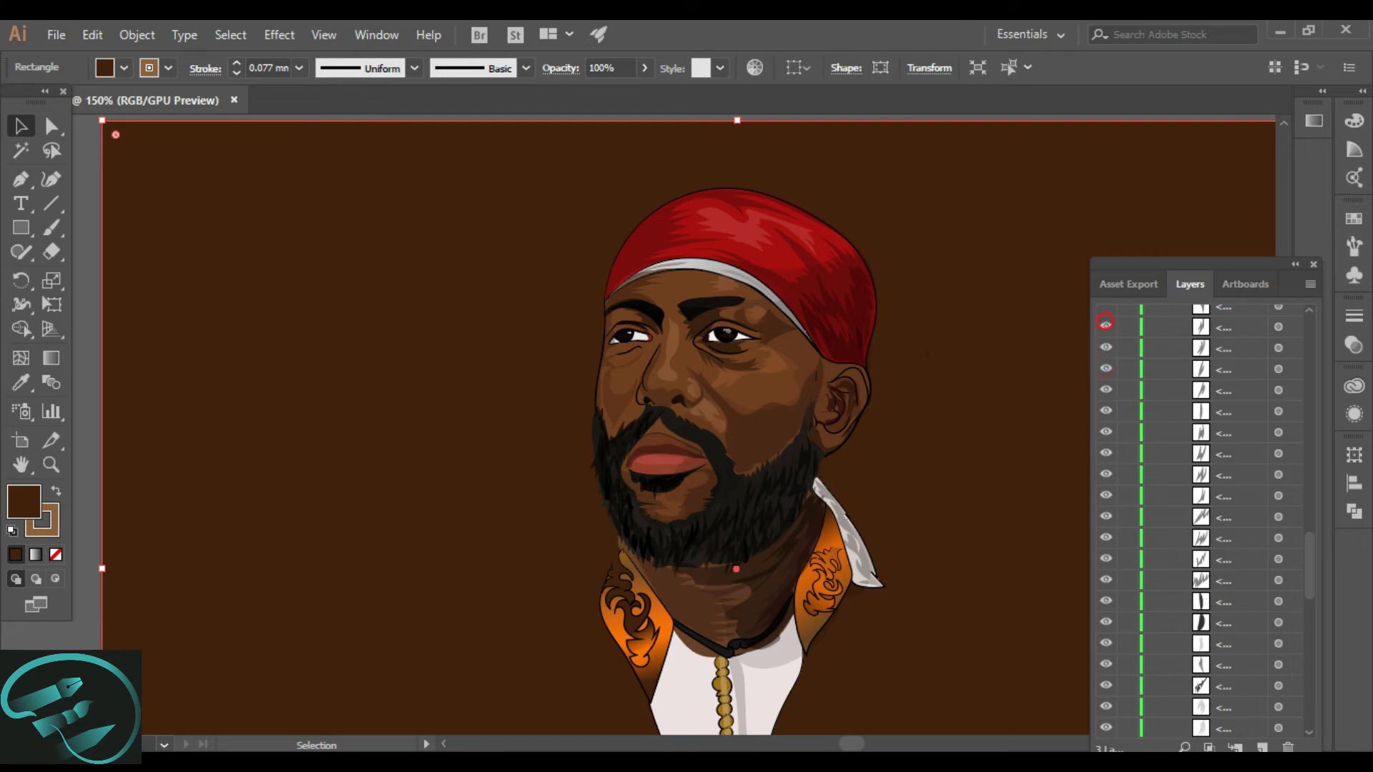
scroll(1105, 323, "up", 3)
left_click(1105, 475)
left_click(1105, 453)
left_click(1106, 433)
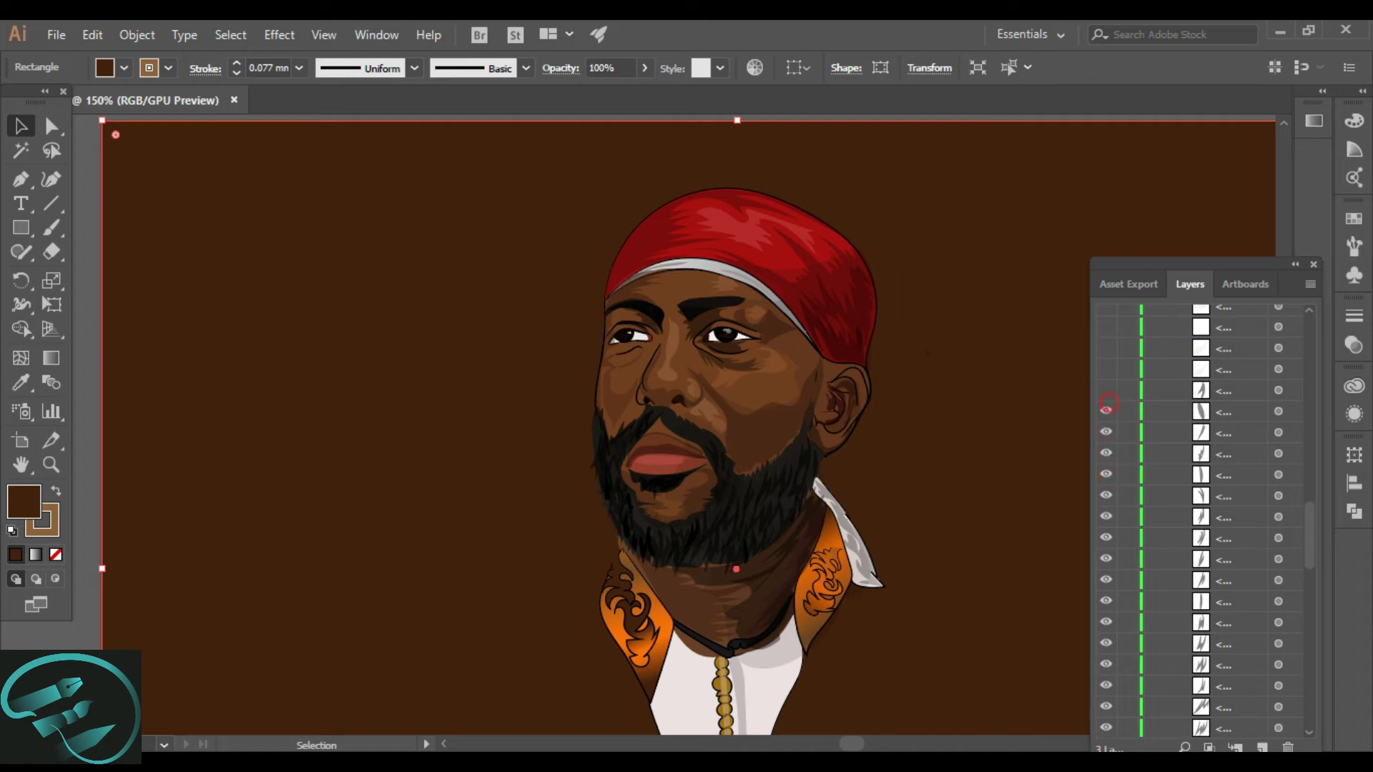
left_click(1105, 369)
Step: Show the Layer 3 paths adding finer shadows to the forehead, nose and cheeks
scroll(1105, 308, "up", 3)
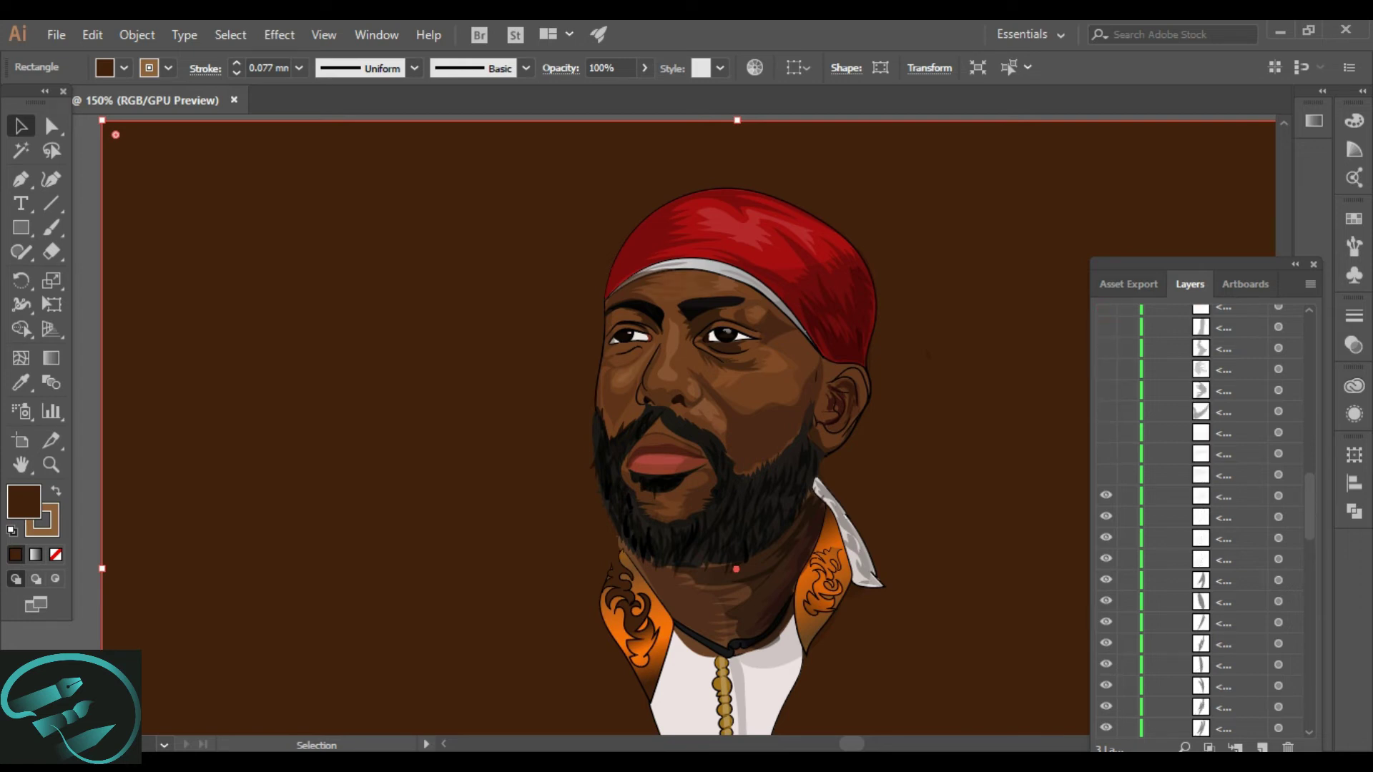
left_click(1106, 453)
left_click(1105, 432)
left_click(1106, 411)
left_click(1106, 389)
left_click(1106, 347)
left_click(1106, 327)
Step: Show the next higher Layer 3 paths with small skin tone and shadow details on the face
scroll(1106, 327, "up", 2)
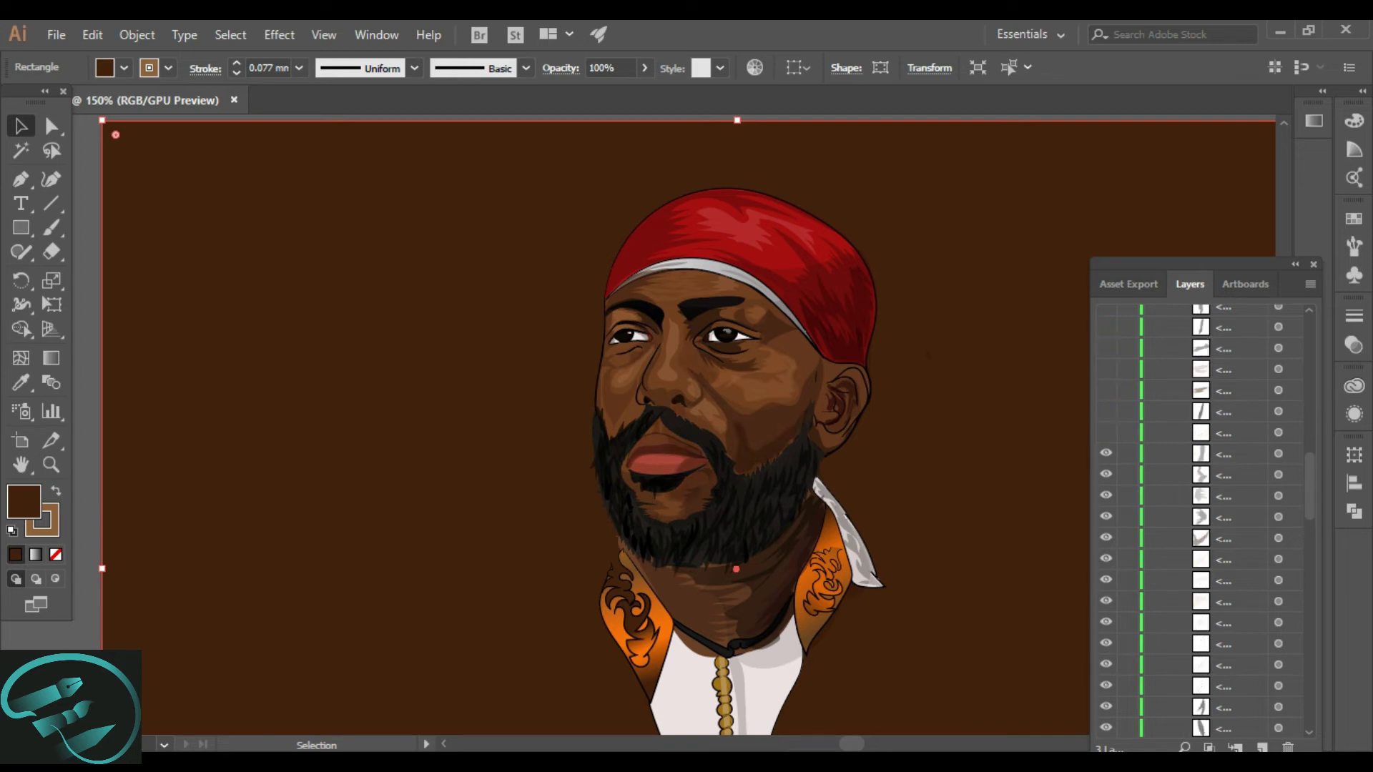
left_click(1106, 413)
left_click(1106, 369)
left_click(1106, 347)
left_click(1106, 327)
scroll(1106, 322, "up", 2)
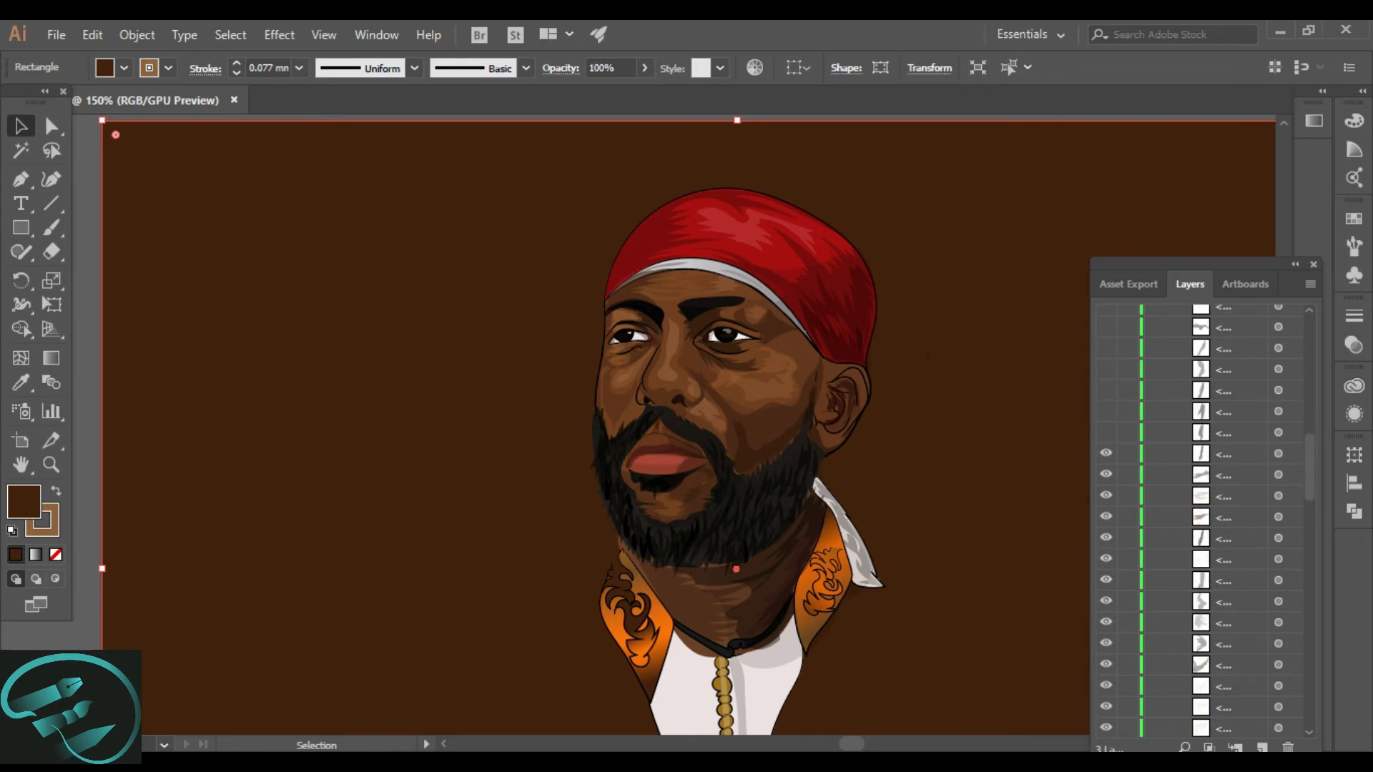
left_click(1113, 432)
left_click(1106, 411)
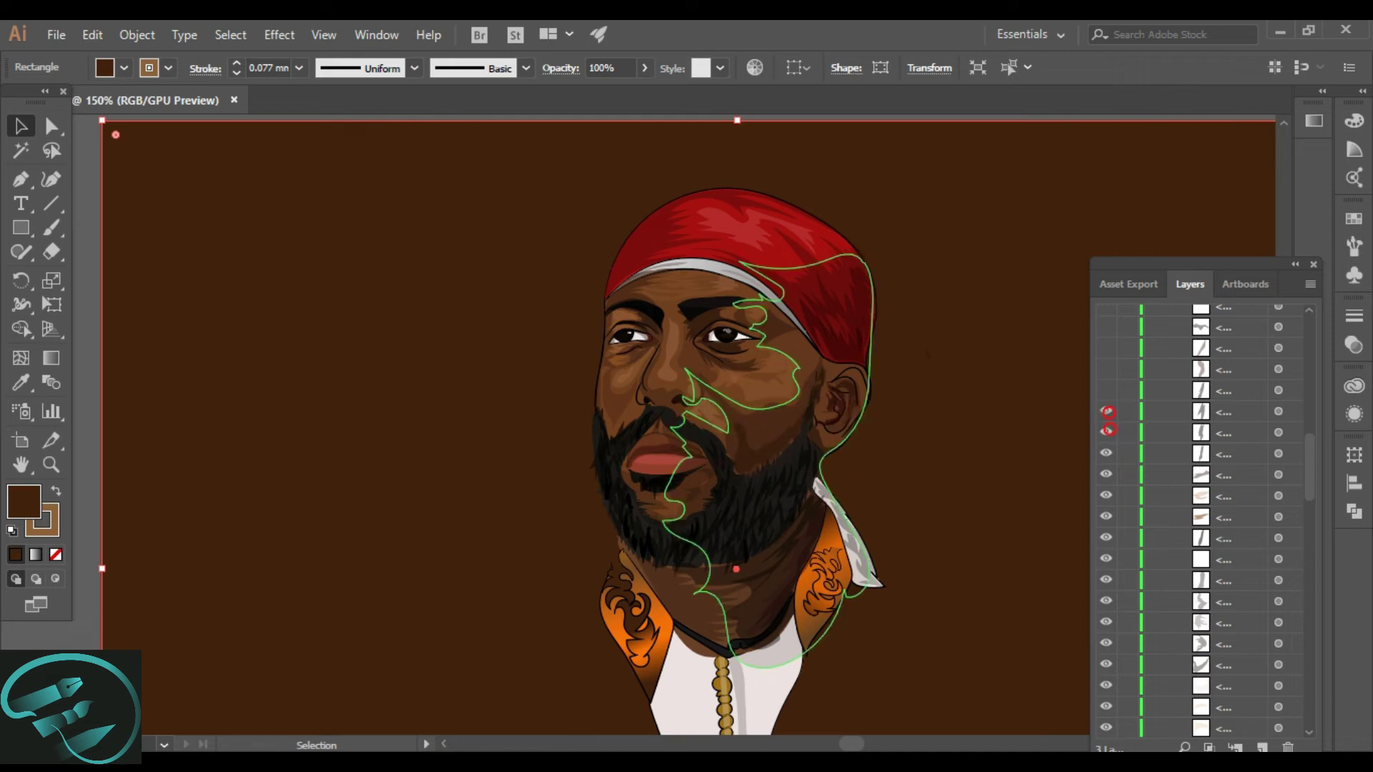
Step: Inspect the detail paths on the ear, moustache and face up close
scroll(855, 429, "up", 3)
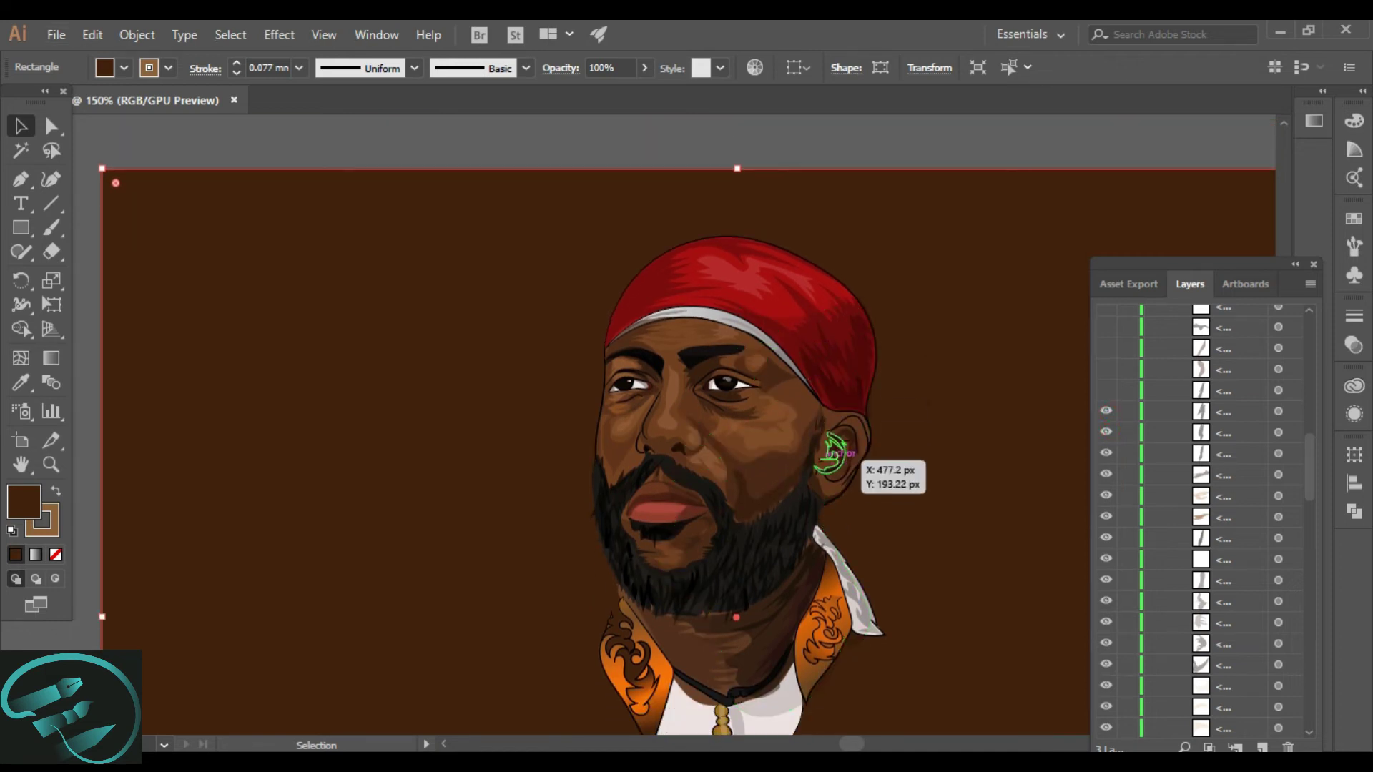
scroll(822, 458, "up", 2)
scroll(805, 426, "up", 2)
scroll(789, 450, "down", 5)
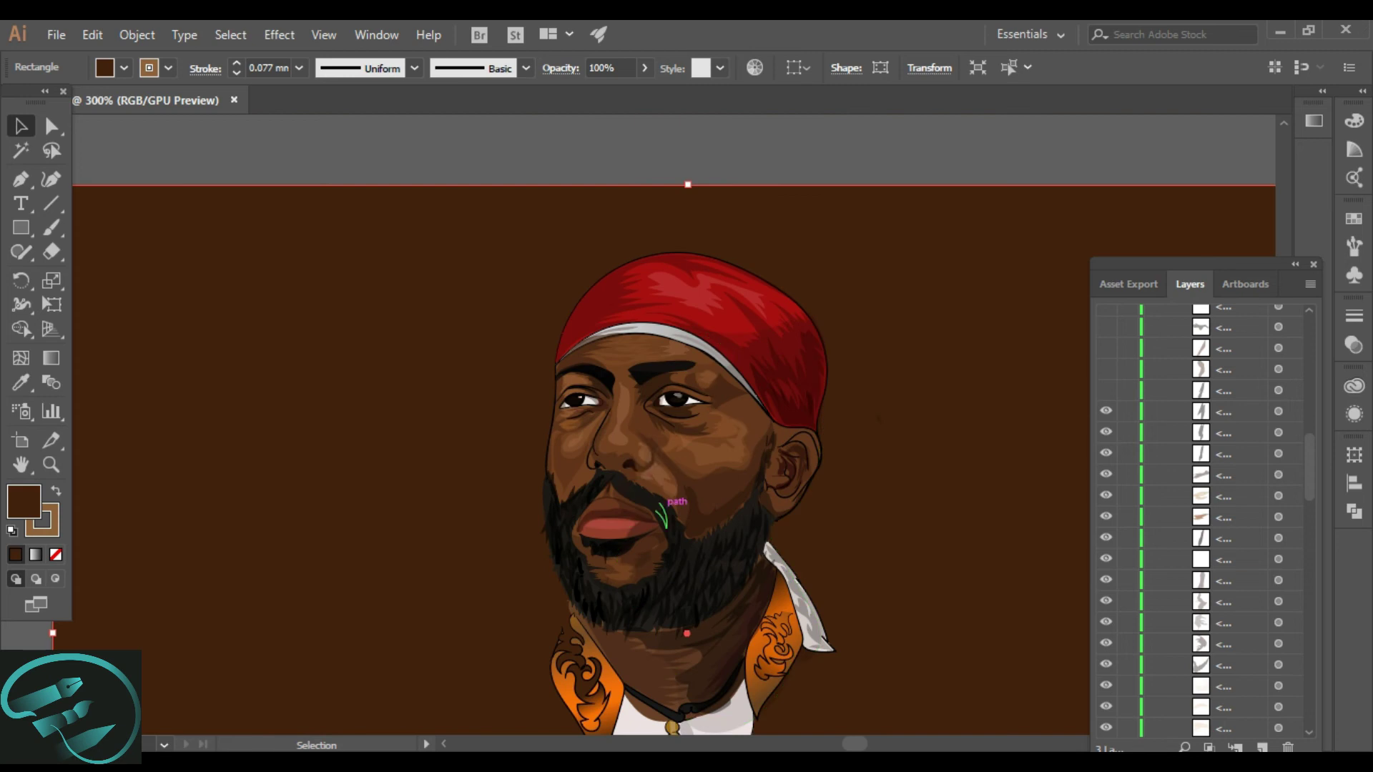
scroll(619, 422, "up", 3)
scroll(588, 434, "up", 1)
scroll(643, 458, "down", 3)
scroll(724, 501, "up", 2)
scroll(723, 500, "down", 2)
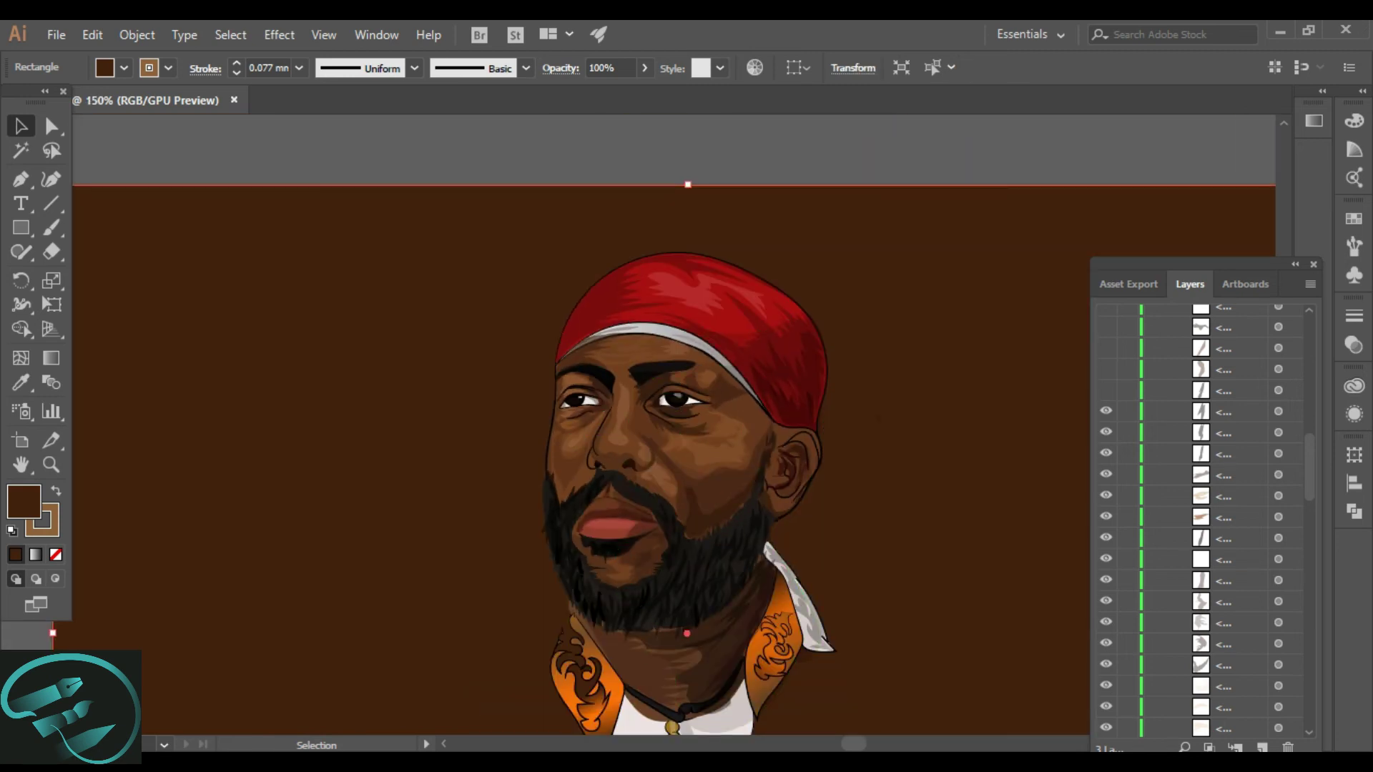
Step: Show the next run of hidden Layer 3 shading paths directly above the visible ones, working upward through the stack
left_click(1106, 390)
left_click(1106, 369)
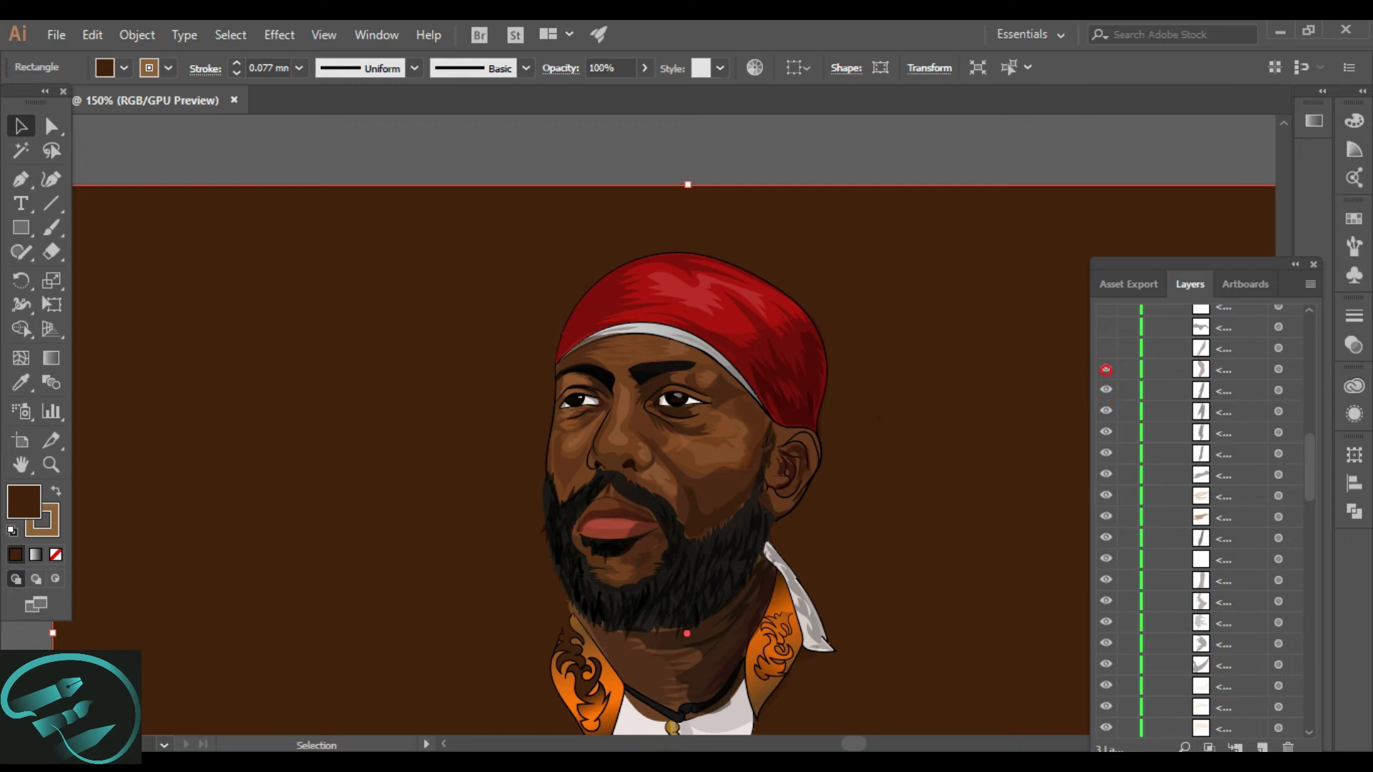
left_click(1104, 327)
scroll(1105, 309, "up", 4)
left_click(1105, 537)
left_click(1106, 496)
left_click(1106, 474)
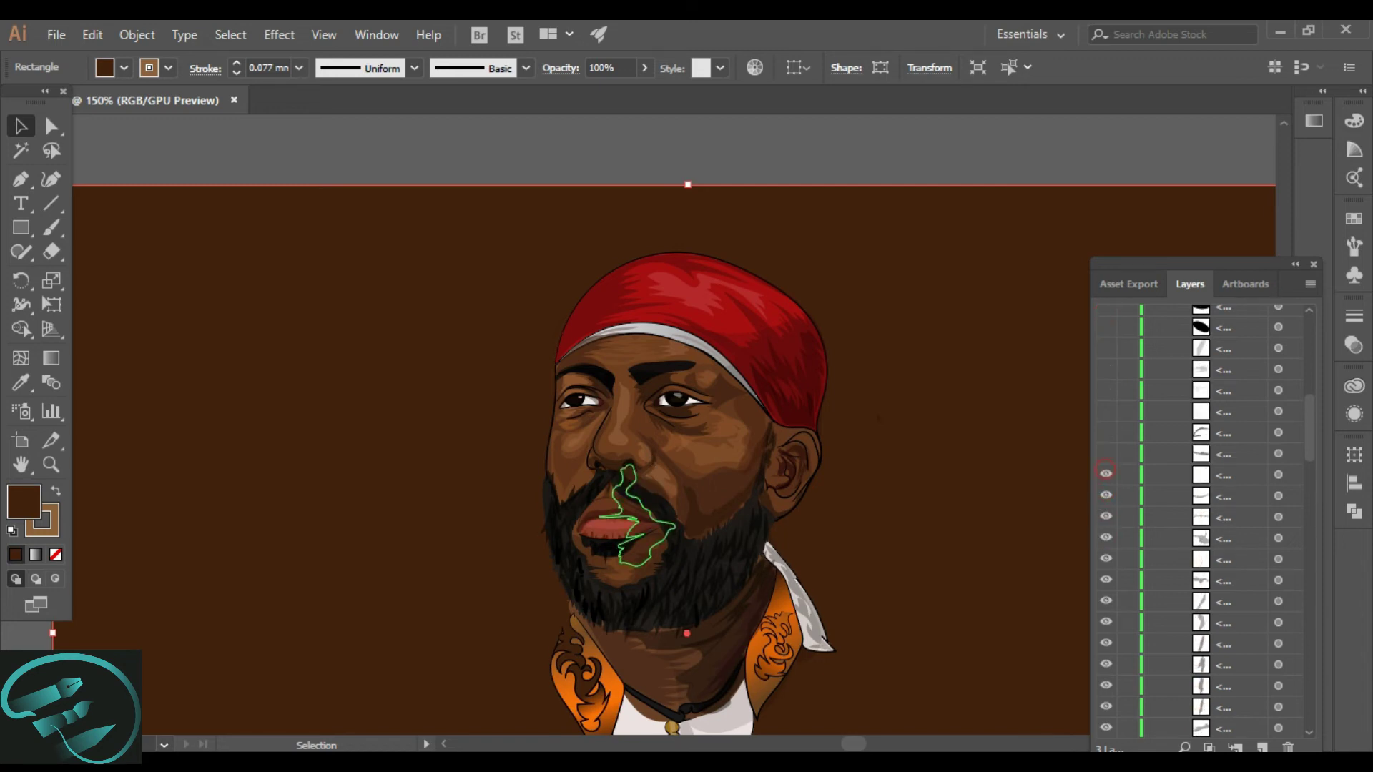
left_click(1105, 452)
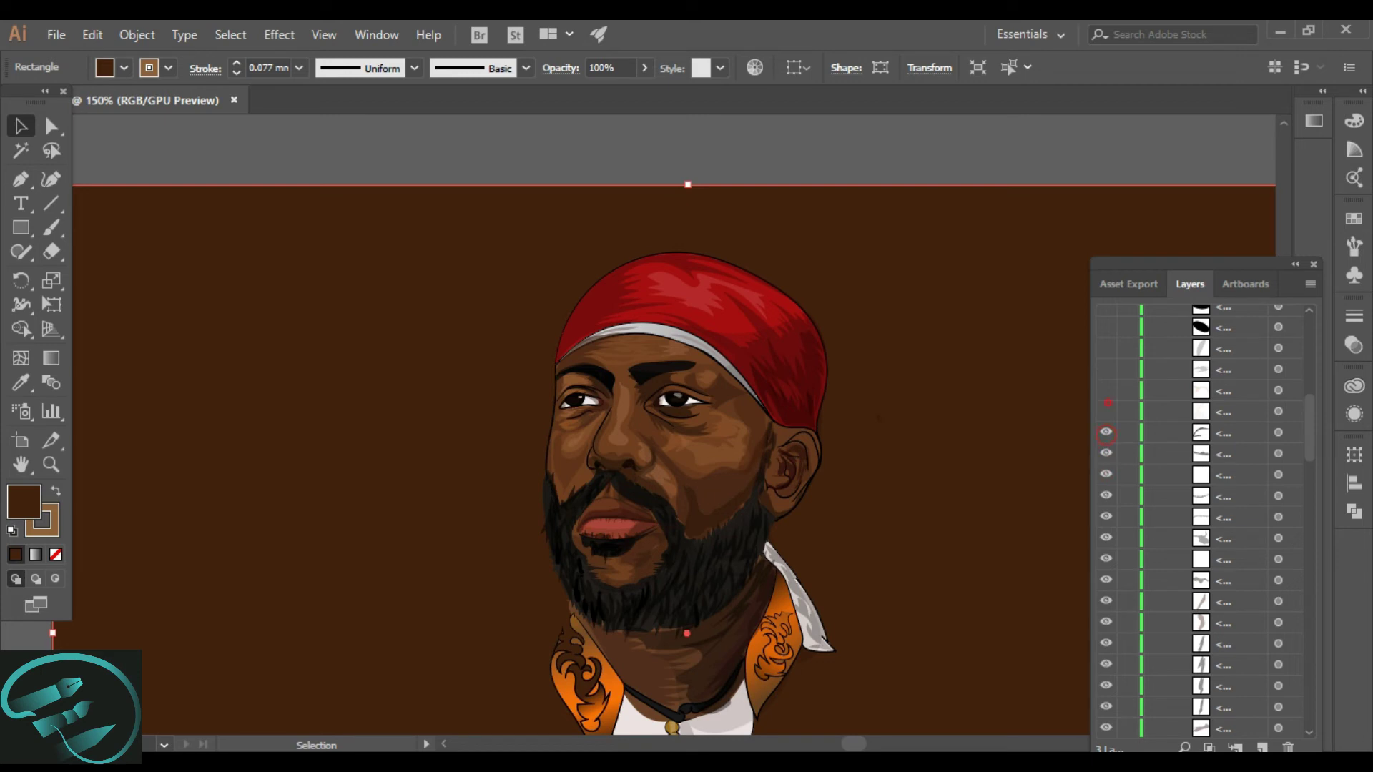
left_click(1106, 411)
Step: Show the next higher Layer 3 paths, including the black oval shapes and the four thin paths just above them
key("ctrl+minus")
key("ctrl+minus")
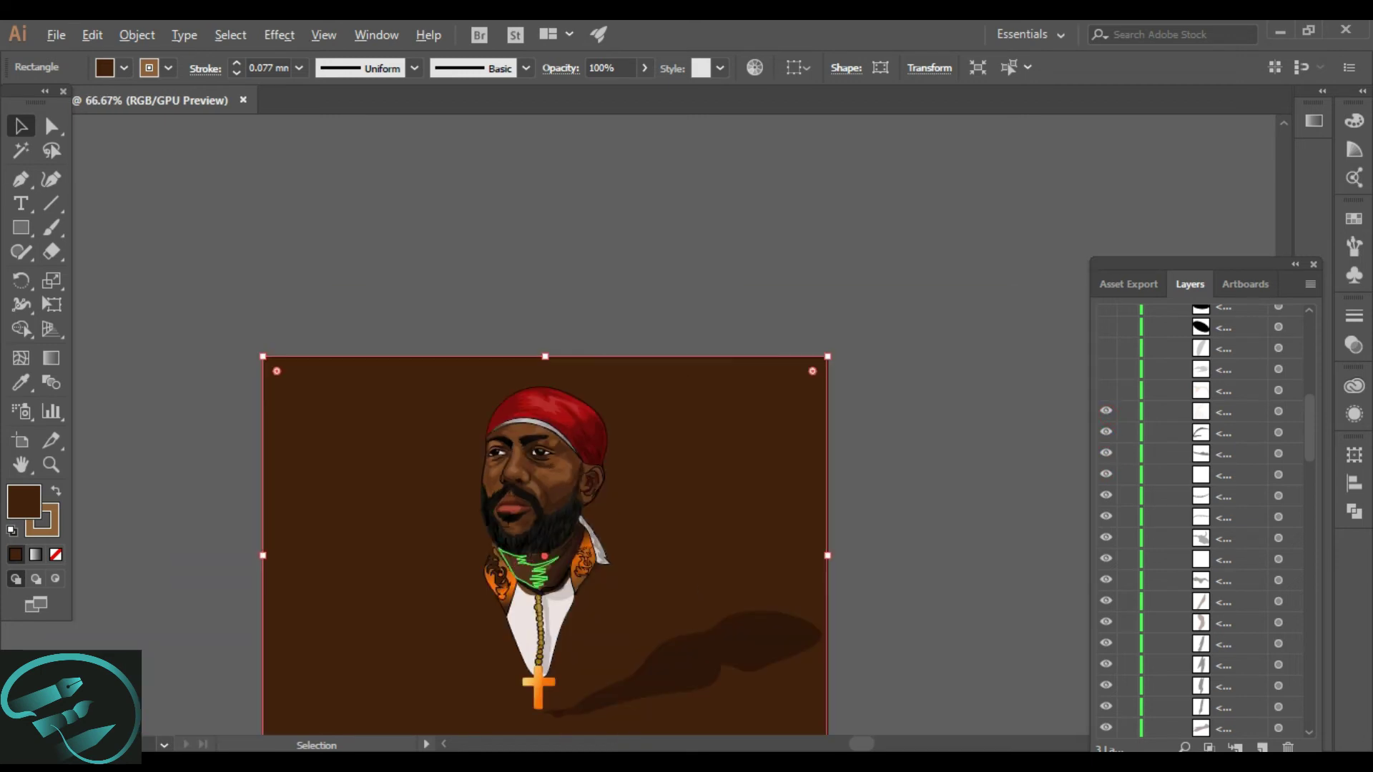
scroll(545, 702, "up", 2)
scroll(549, 515, "up", 1)
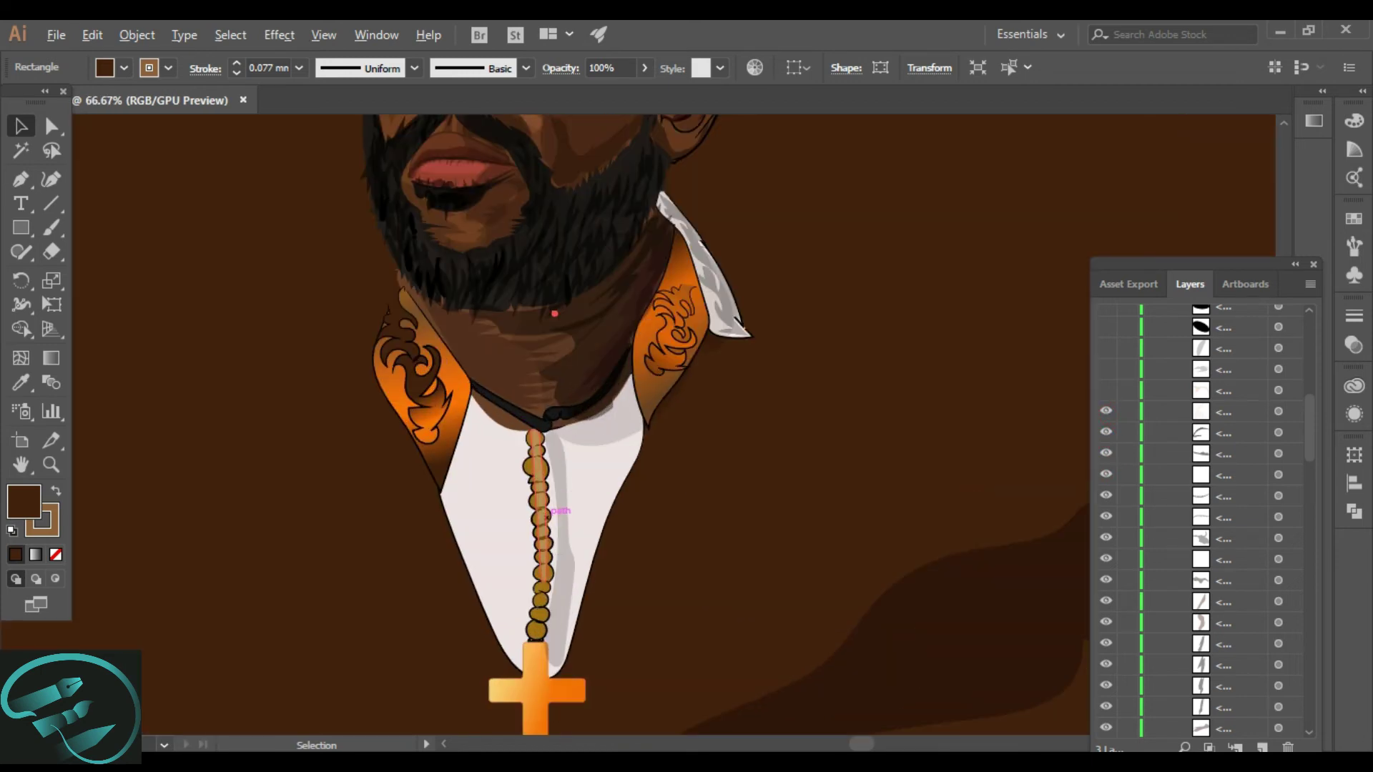
scroll(548, 506, "down", 3)
scroll(514, 321, "up", 2)
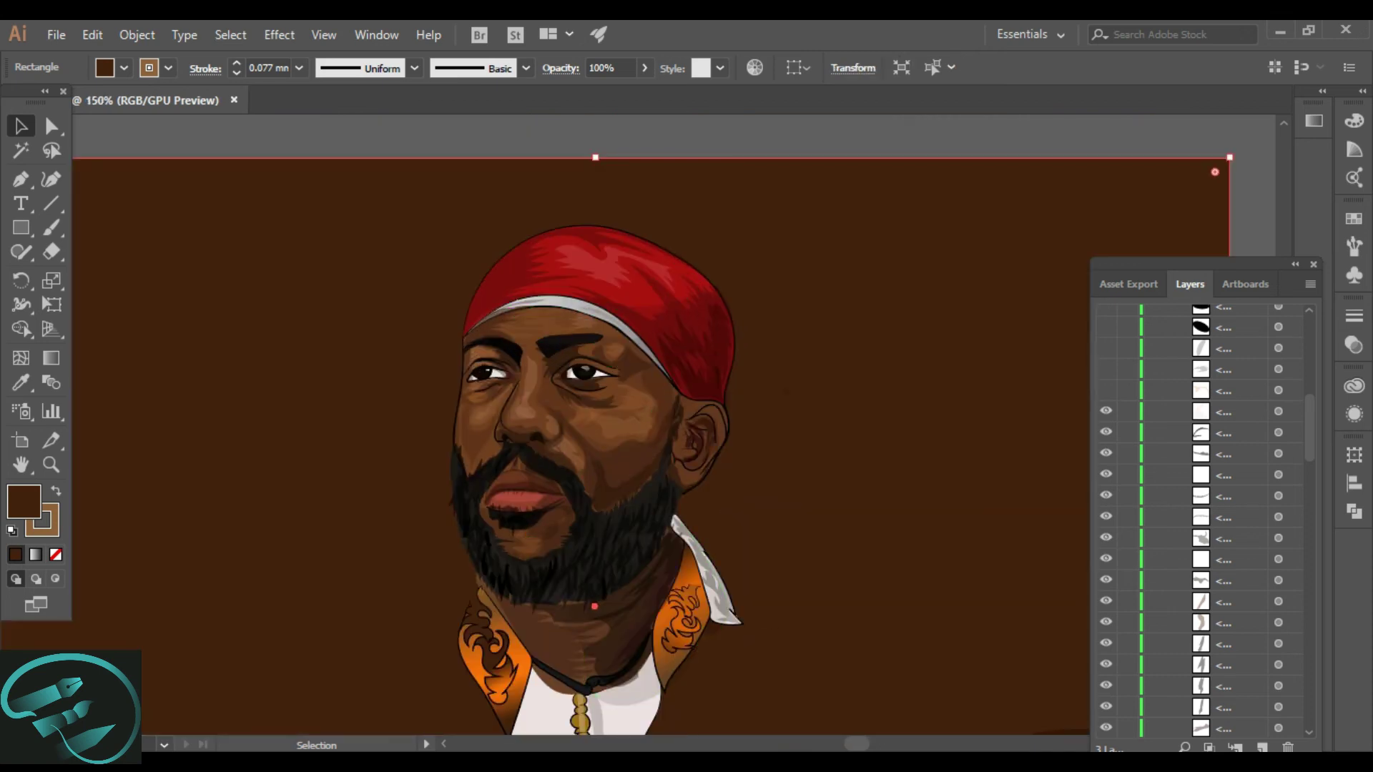
left_click(1105, 348)
left_click(1105, 369)
scroll(1105, 329, "up", 3)
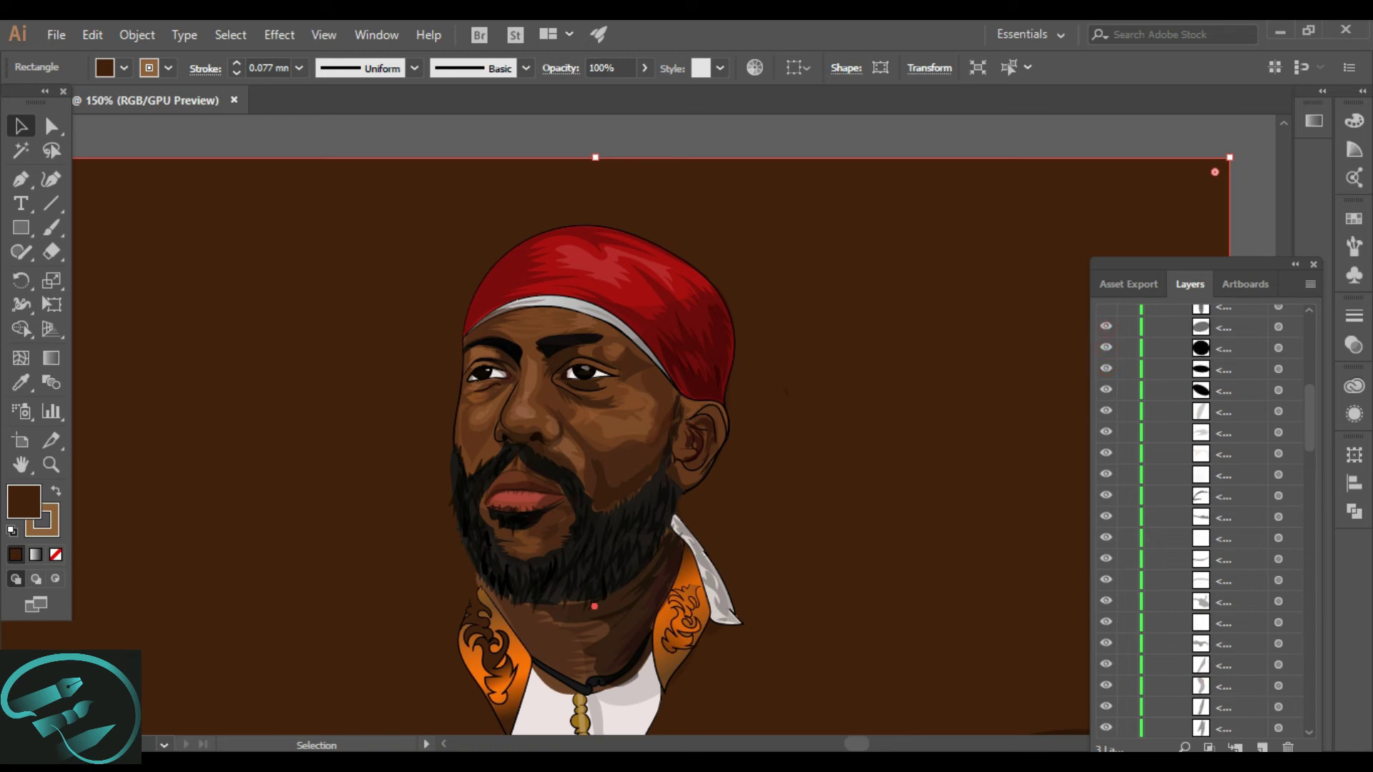
scroll(1105, 311, "up", 6)
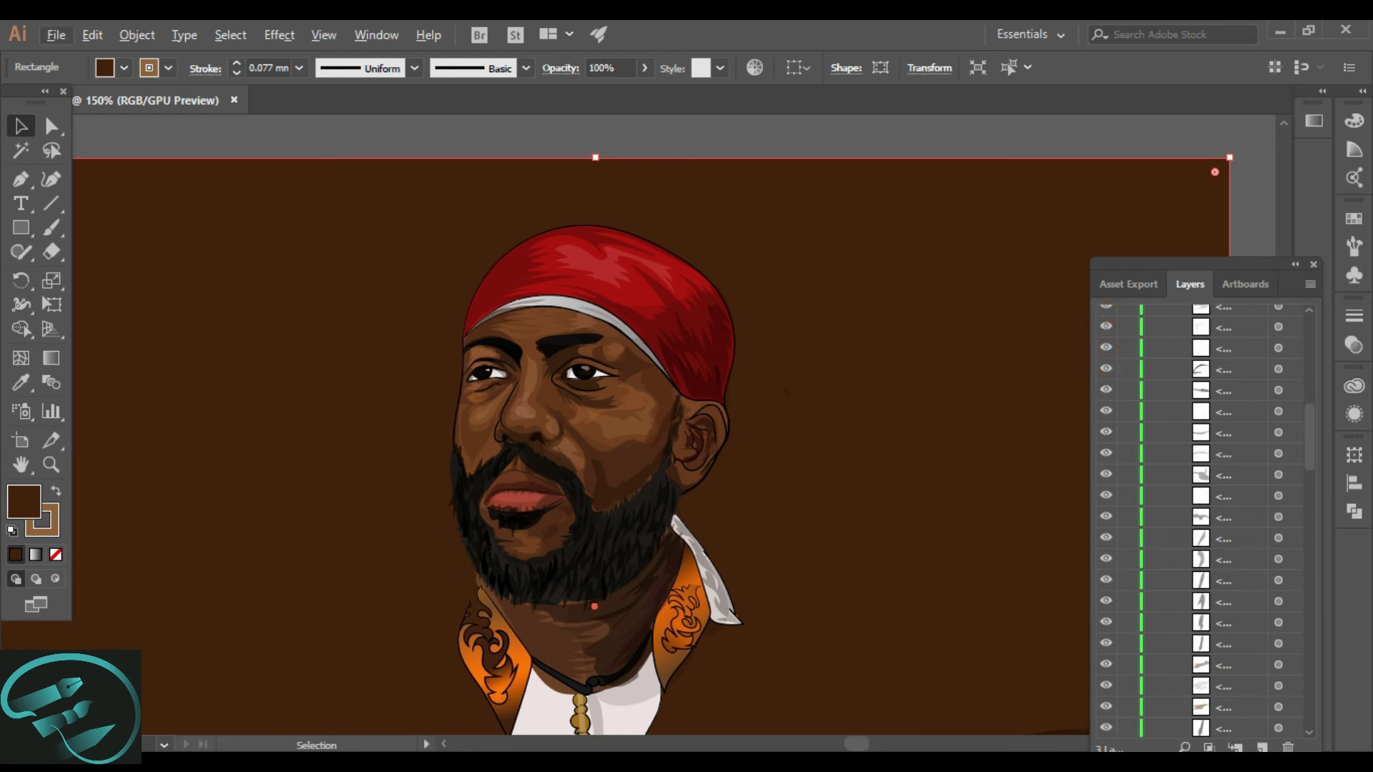
scroll(1105, 537, "up", 6)
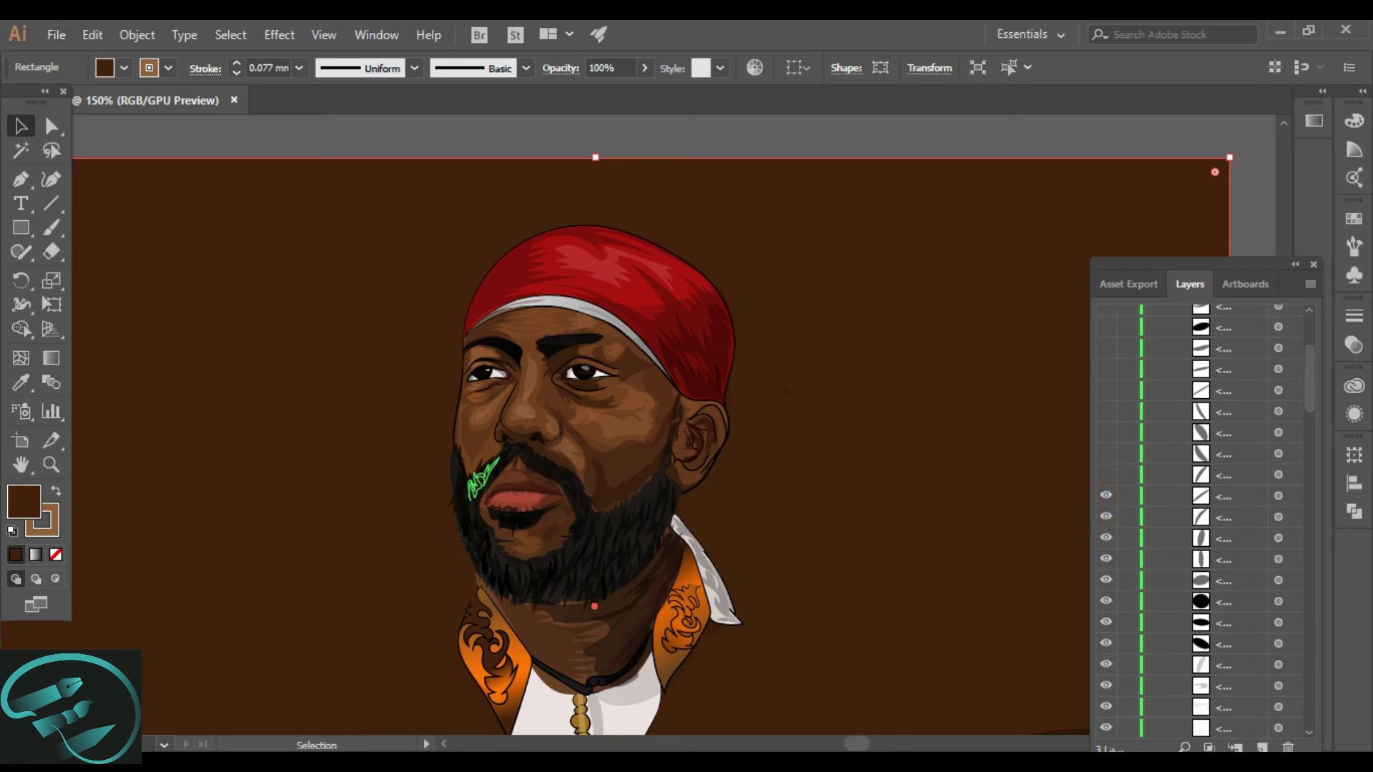
Step: Examine the shading and line details on the nose, eyes, ear, beard, lips and headband up close
scroll(484, 469, "down", 2)
scroll(486, 586, "up", 2)
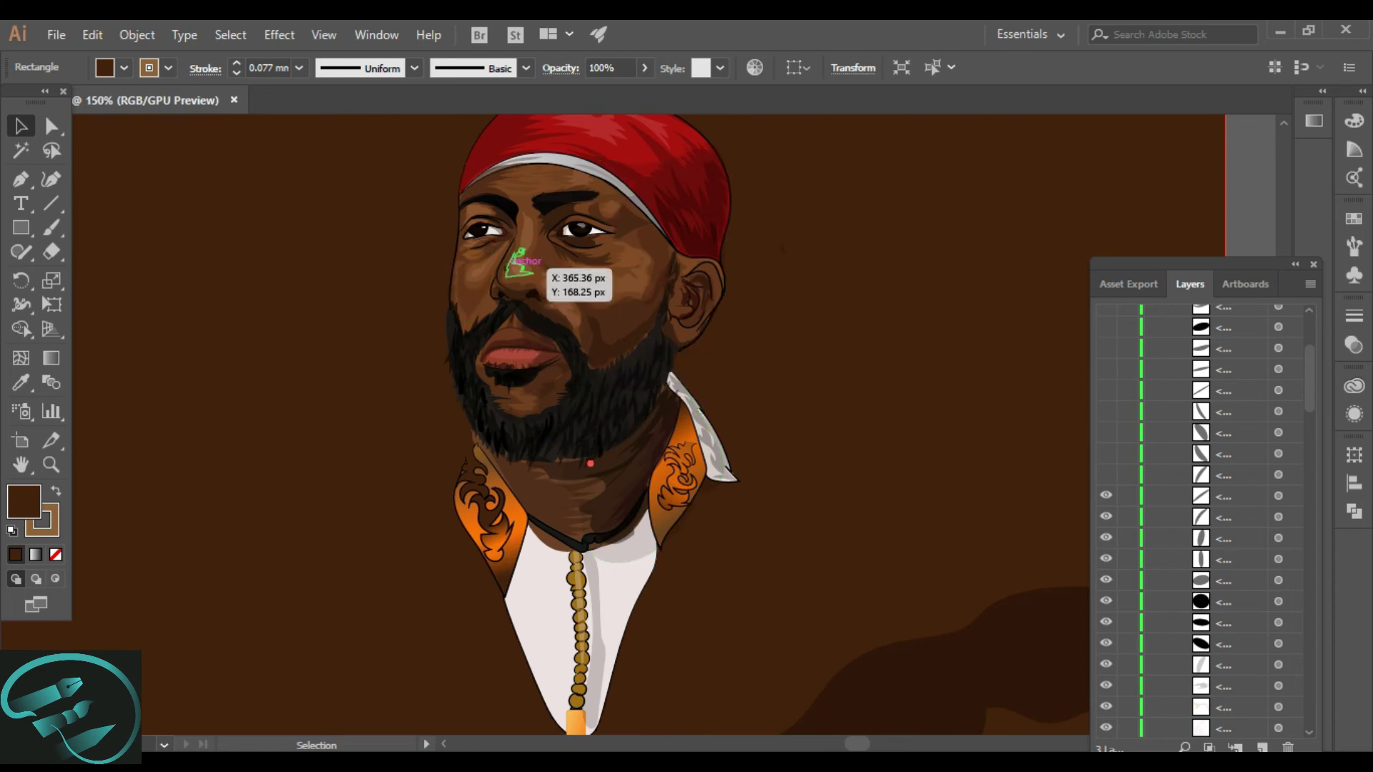
scroll(608, 270, "up", 2)
scroll(602, 315, "up", 1)
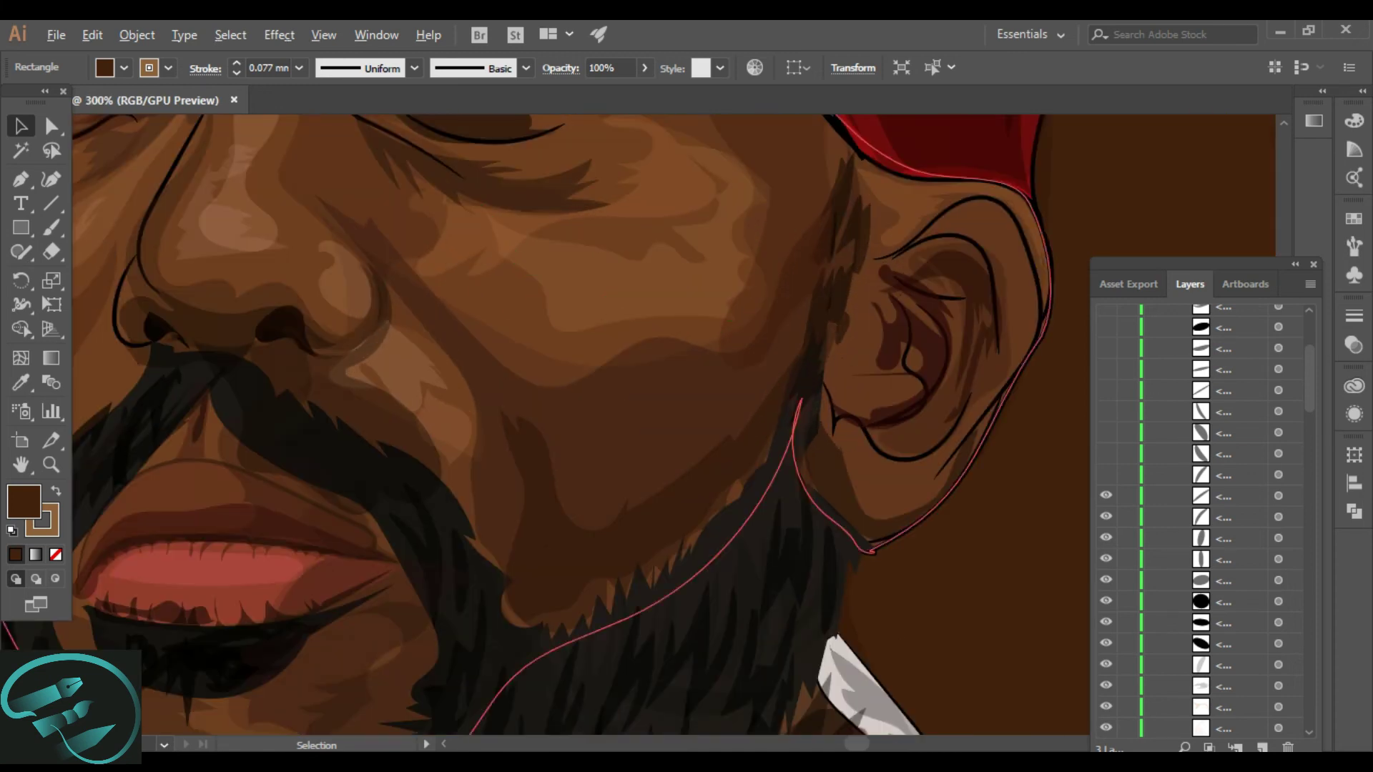
scroll(219, 592, "down", 2)
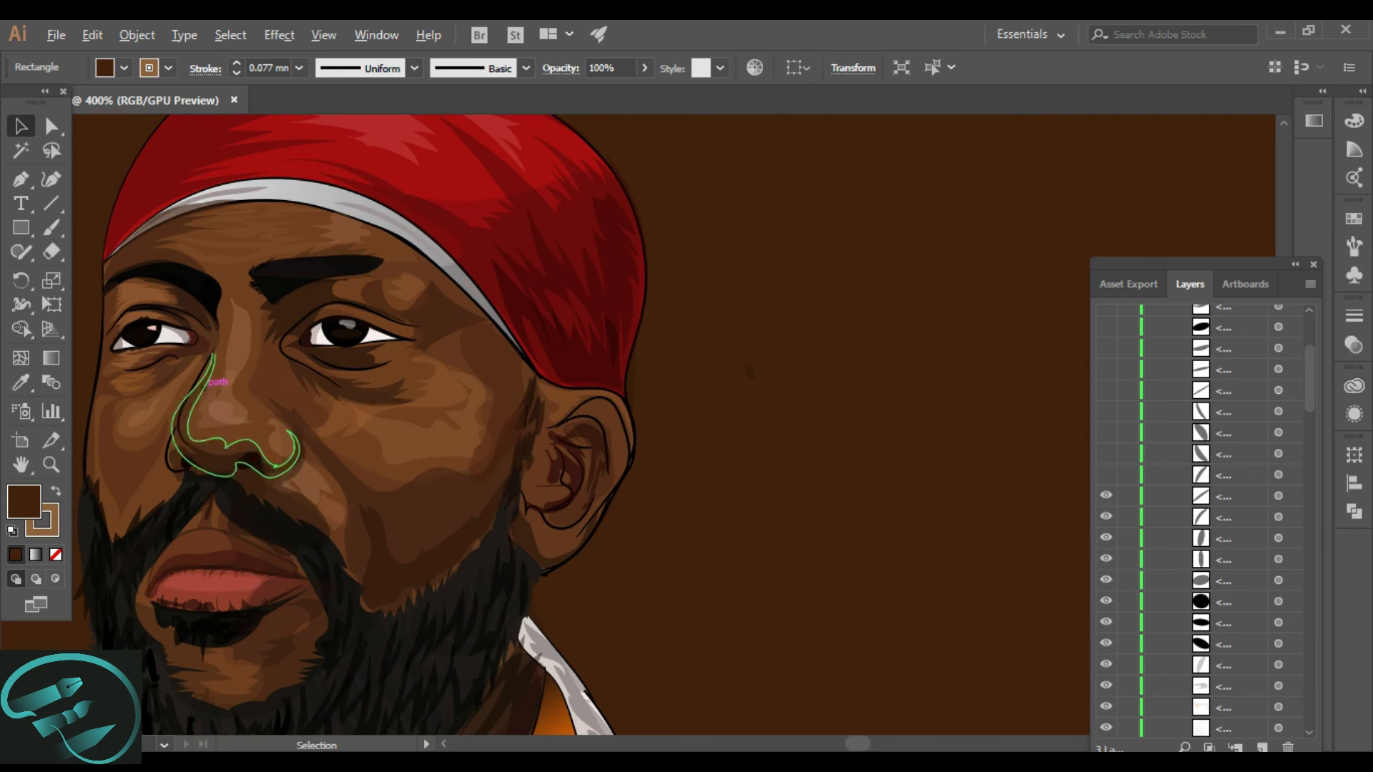
left_click(138, 334)
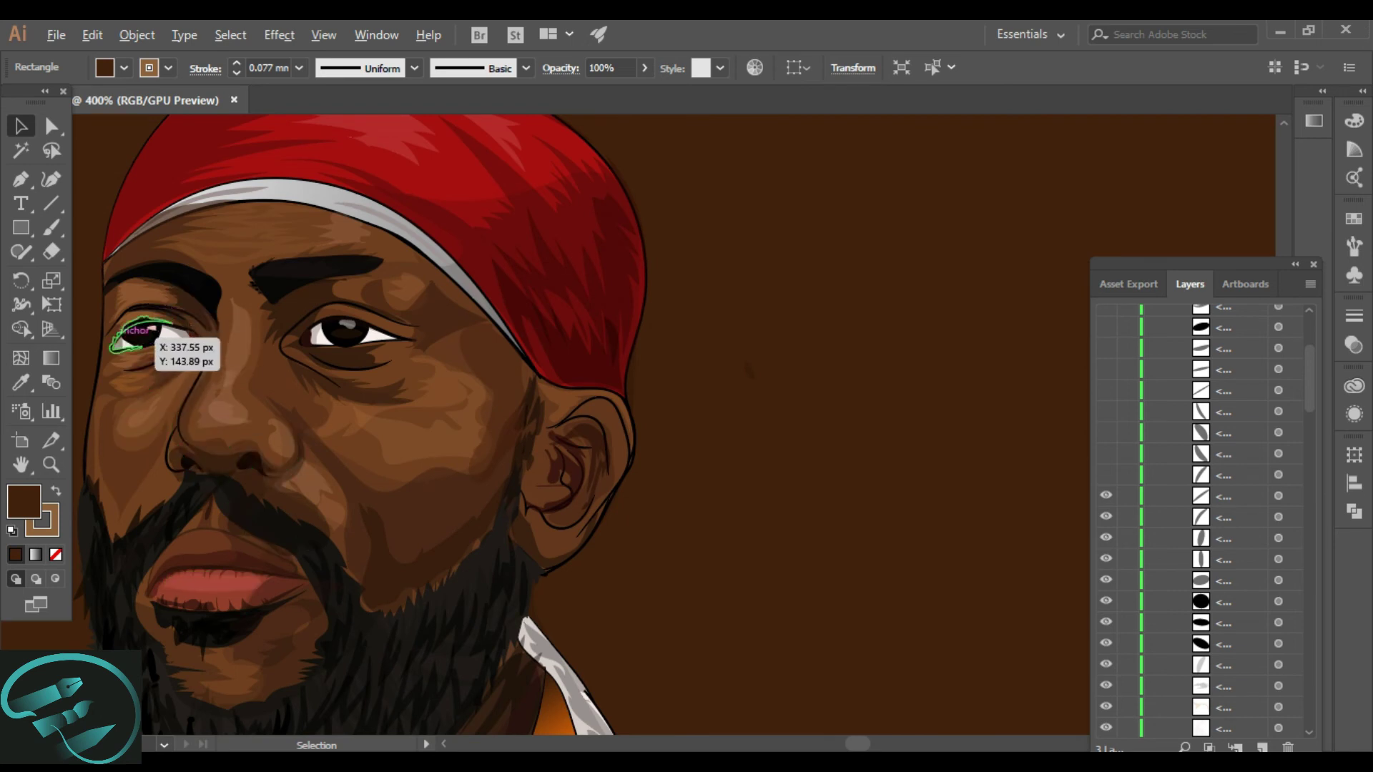
scroll(116, 336, "up", 3)
scroll(172, 343, "down", 4)
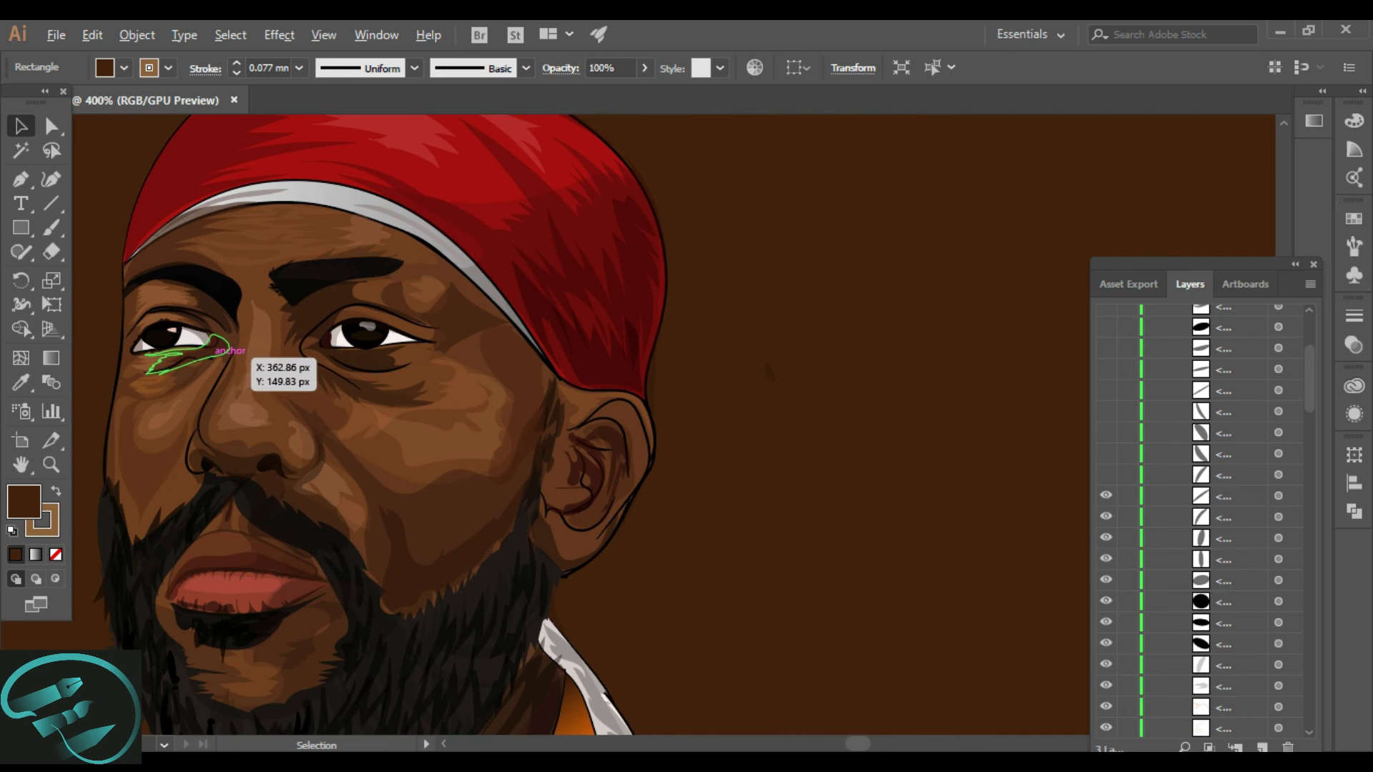
scroll(655, 410, "down", 2)
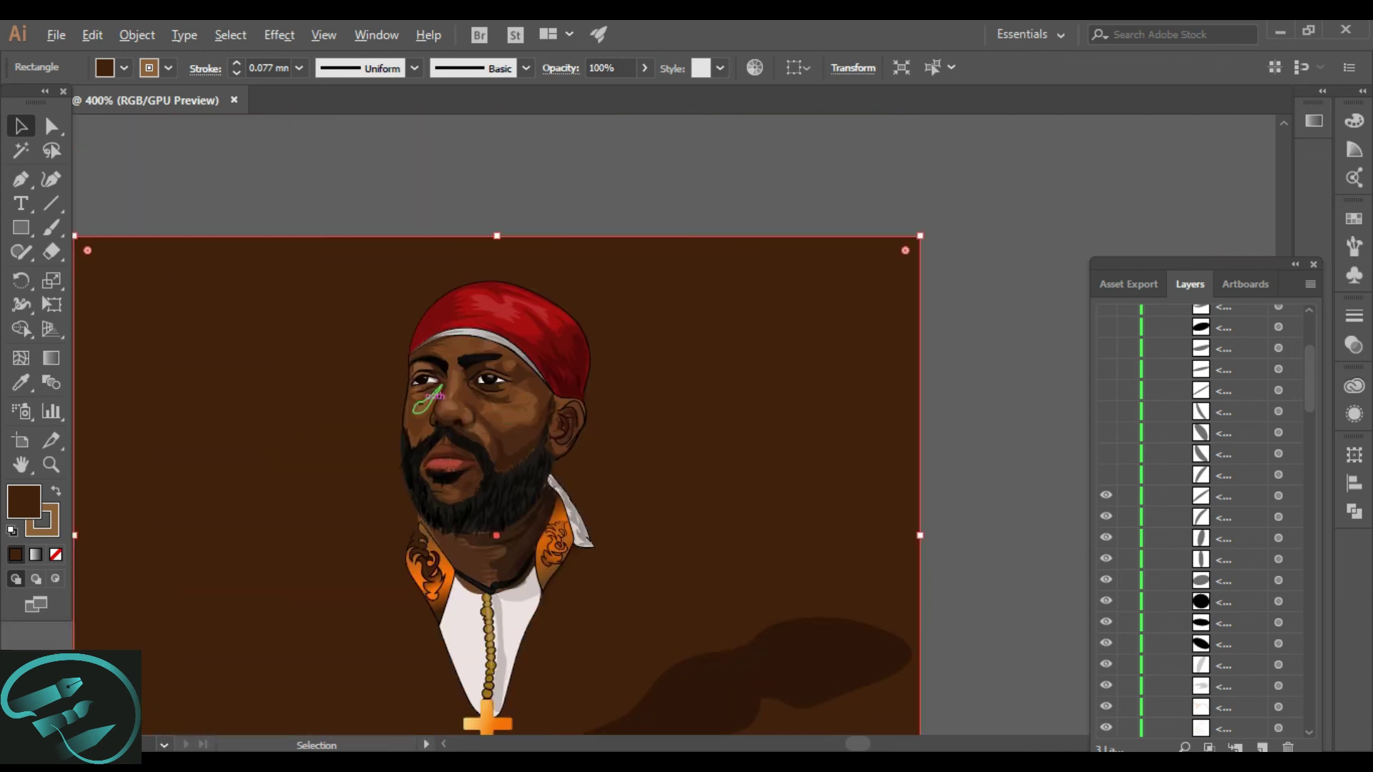
scroll(429, 429, "up", 3)
scroll(458, 615, "up", 3)
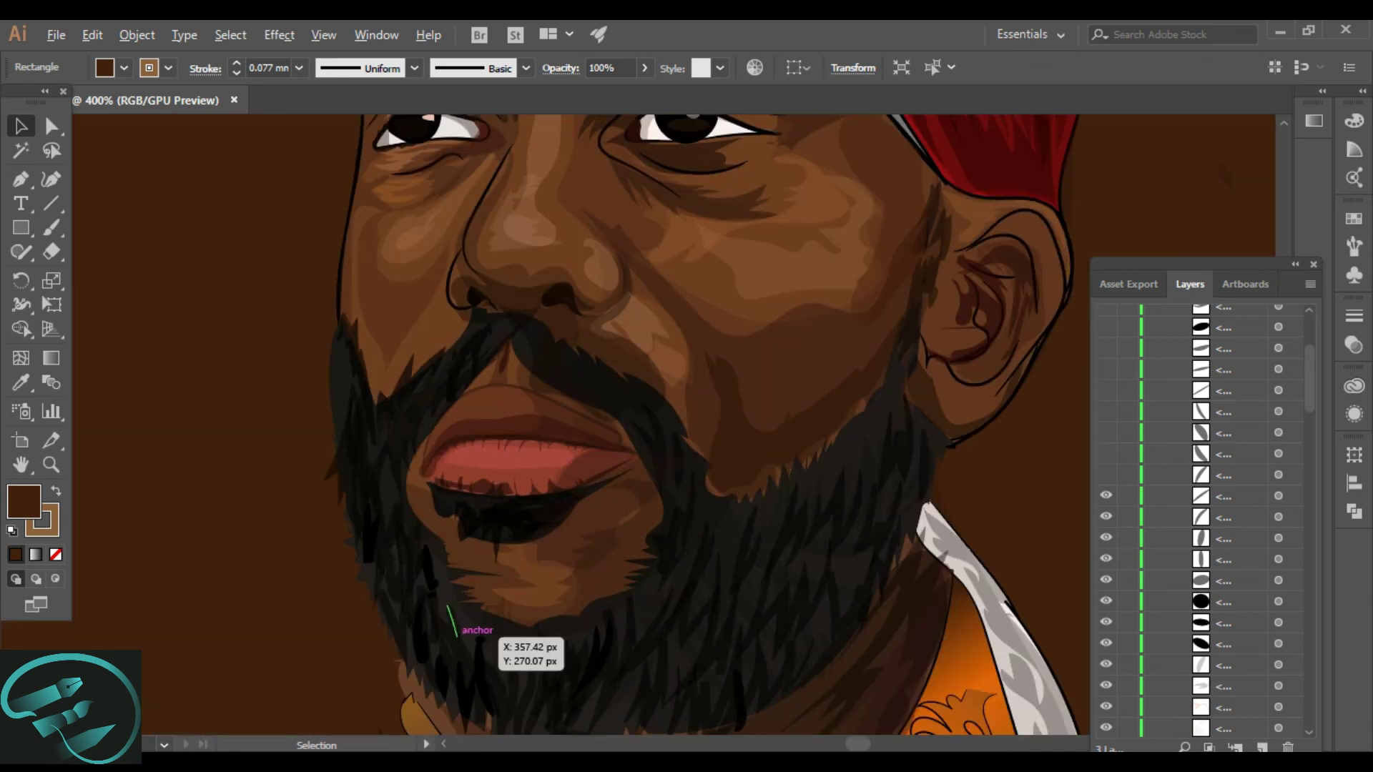
scroll(449, 614, "down", 2)
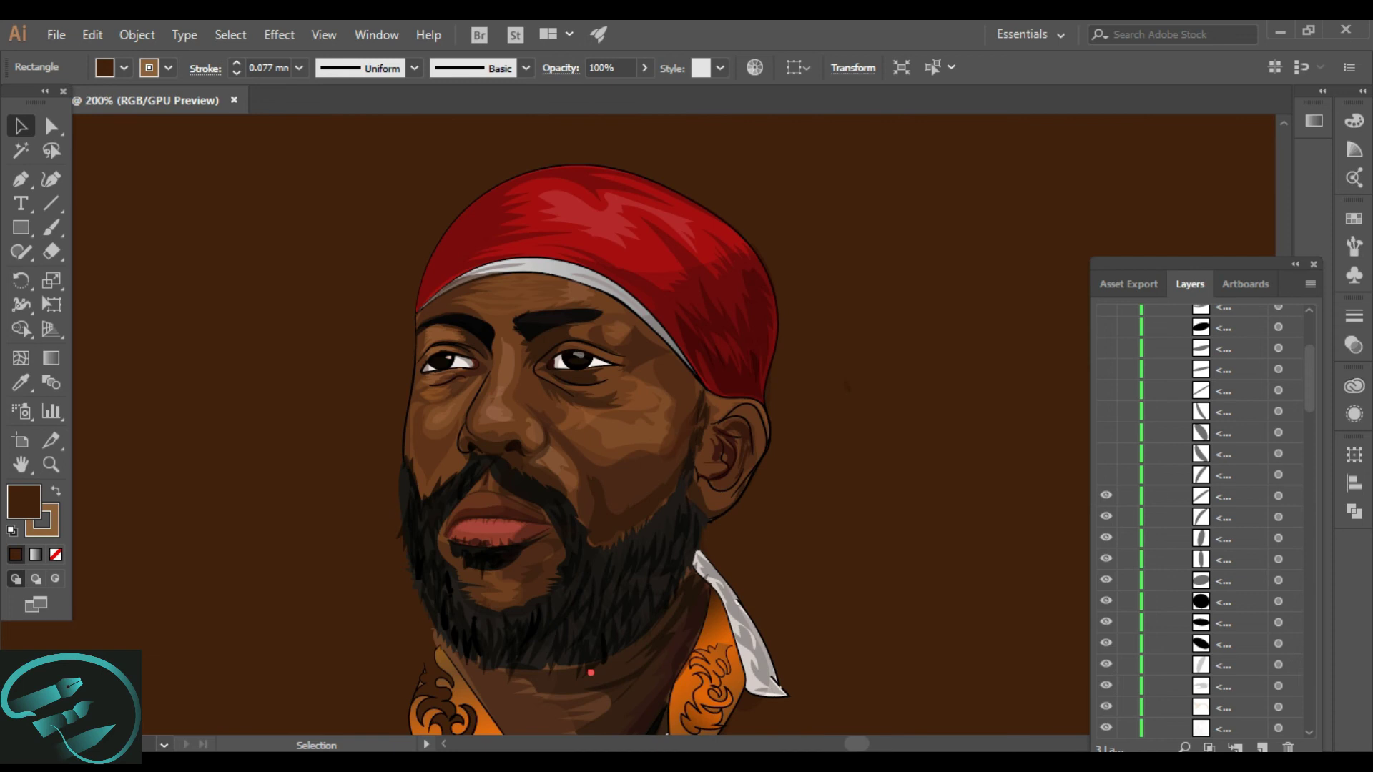
scroll(578, 286, "up", 2)
scroll(578, 286, "up", 2)
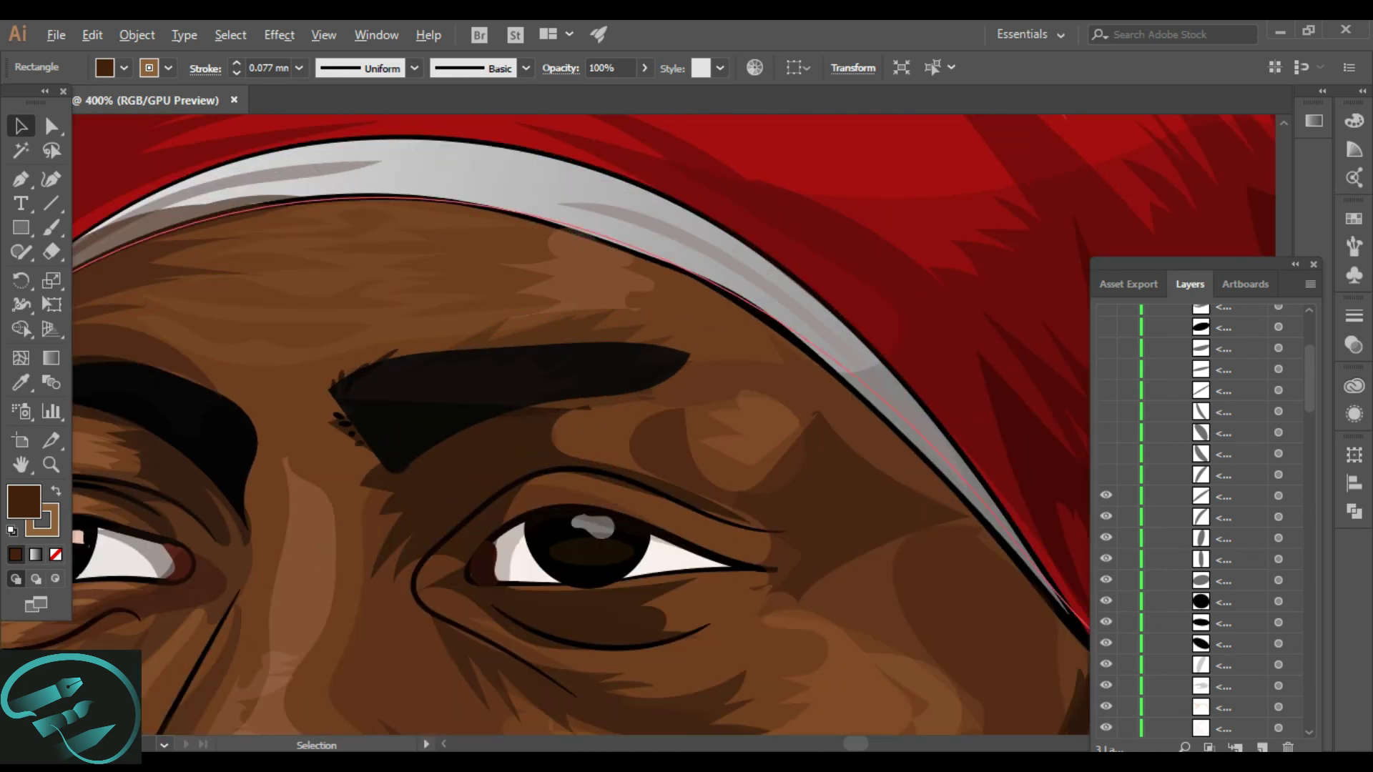
scroll(747, 436, "down", 4)
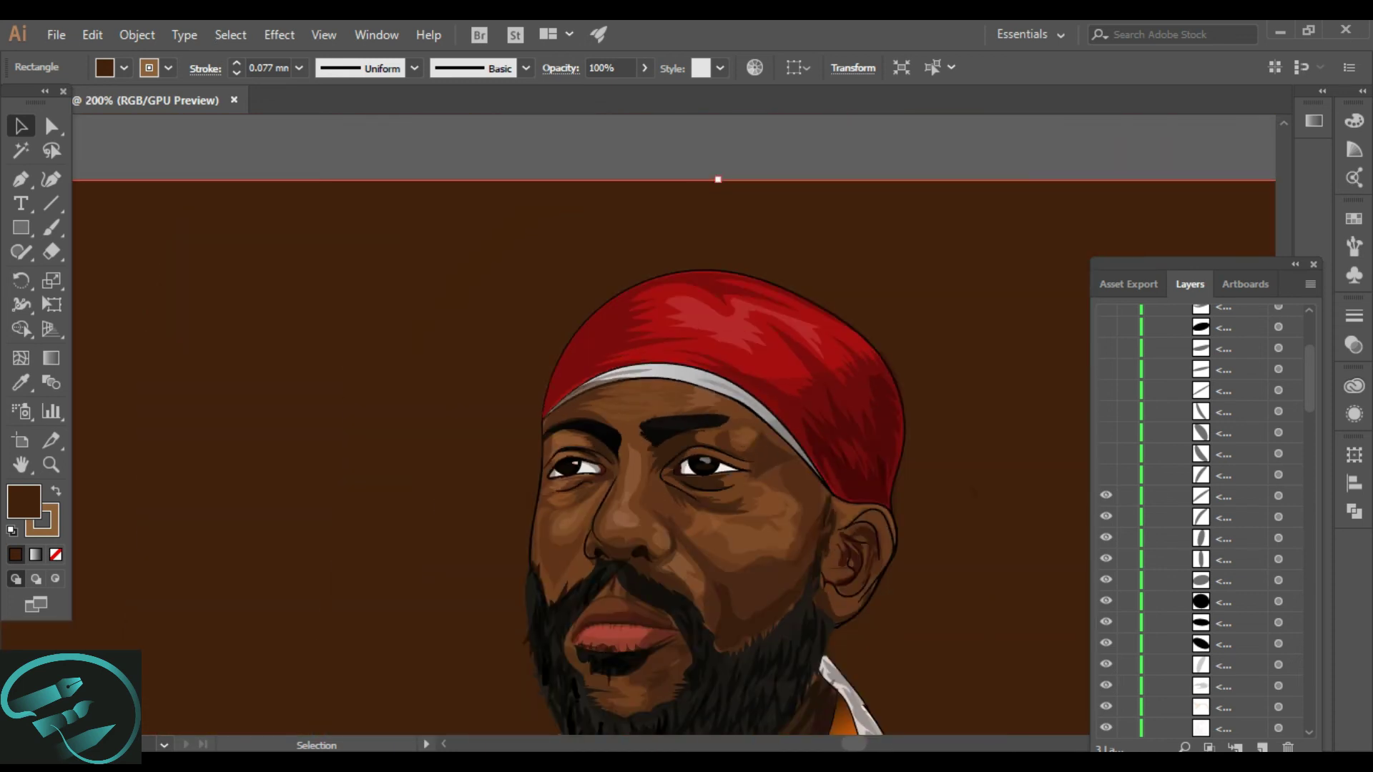
Step: Show the next five slanted strand paths in Layer 3
left_click(1104, 473)
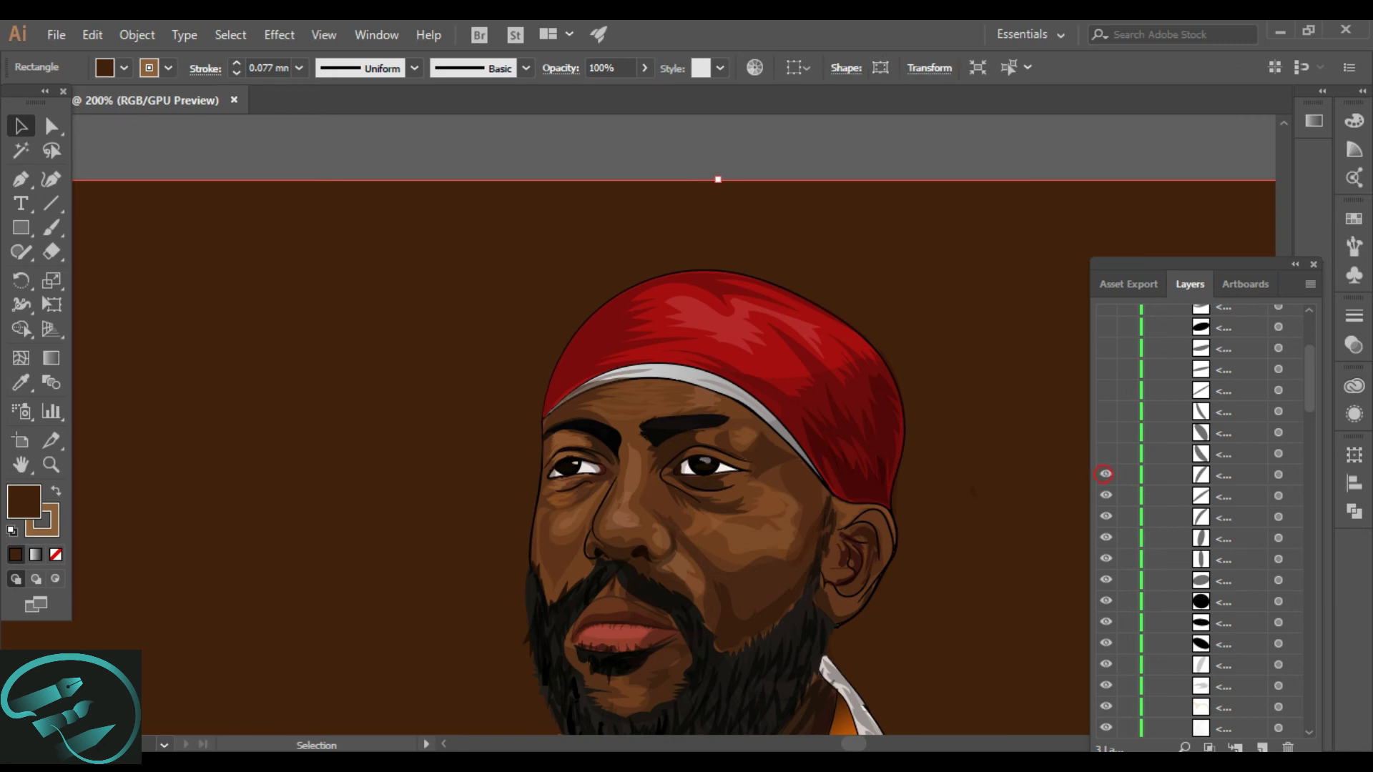
left_click(1105, 411)
left_click(1105, 389)
scroll(858, 501, "down", 3)
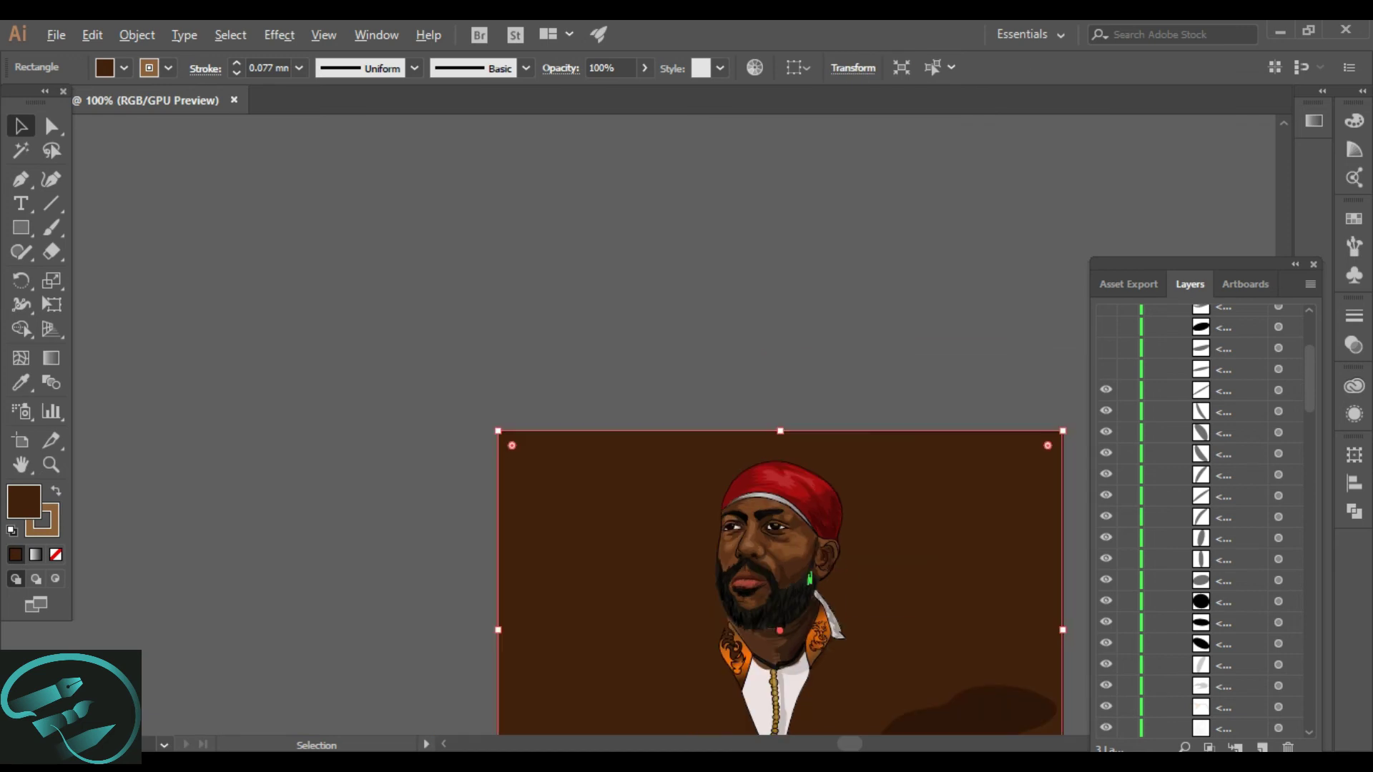
scroll(802, 699, "up", 2)
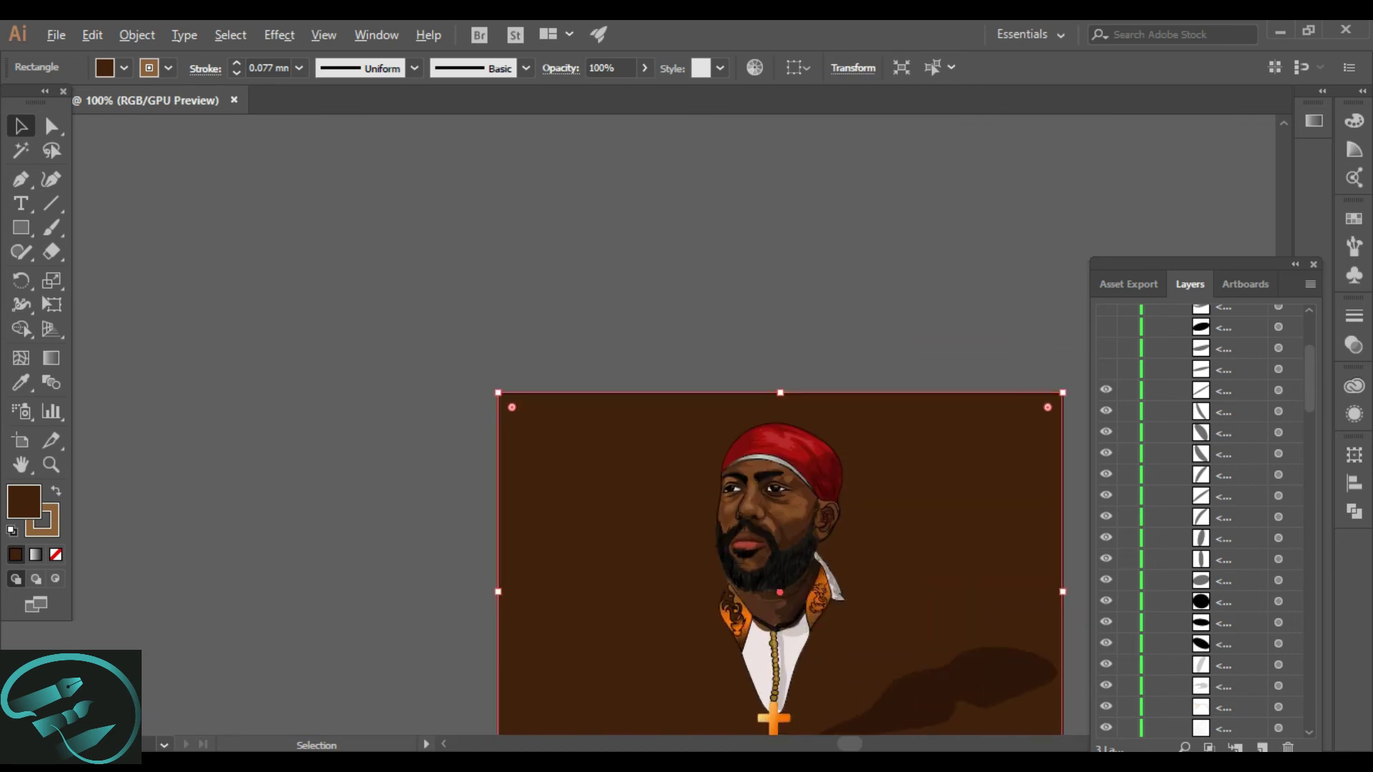
Step: Show the Layer 3 paths above the slanted strands, leaving only the top three hidden
left_click(1103, 363)
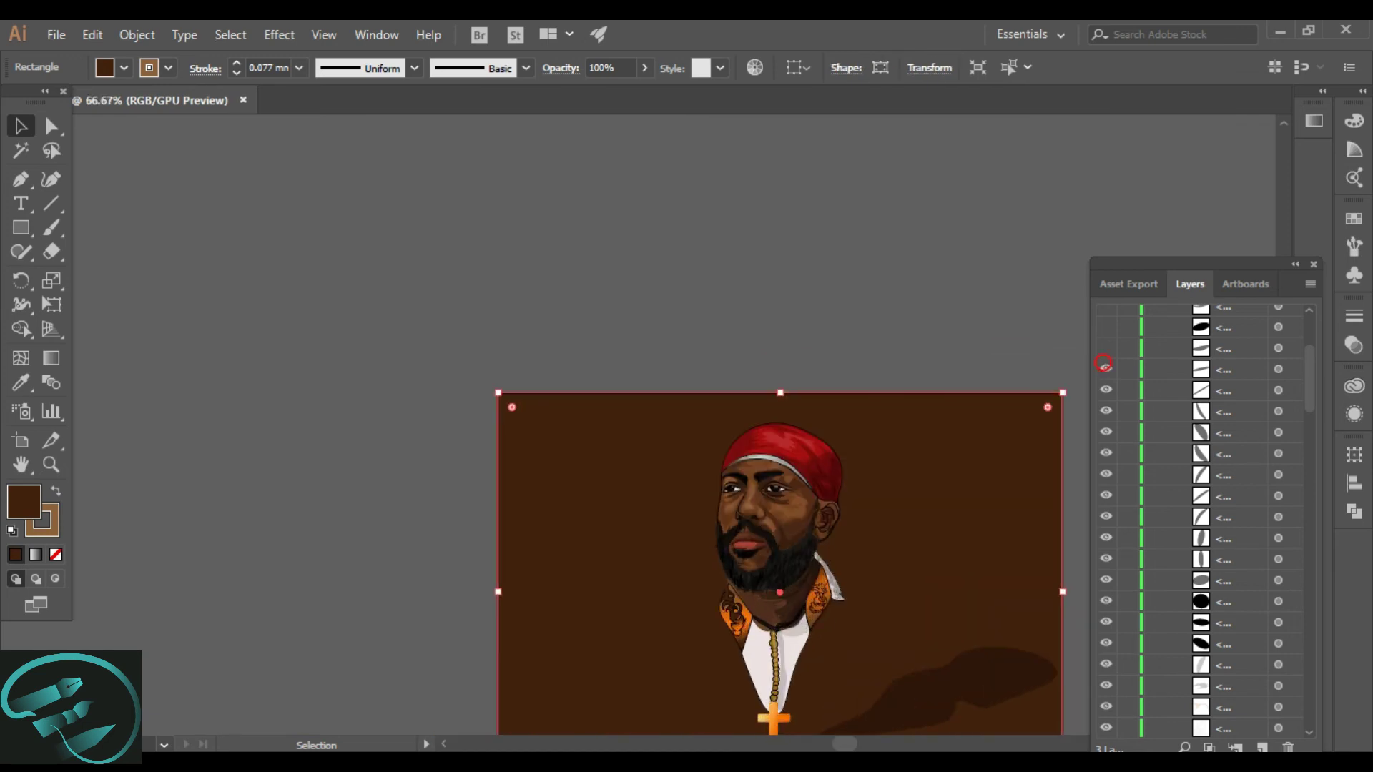
left_click(1105, 326)
scroll(1106, 307, "up", 3)
left_click(1106, 440)
left_click(1106, 399)
Step: Show the last three hidden paths at the top of Layer 3, adding the fold shading on the white shirt
scroll(837, 583, "down", 2)
scroll(864, 641, "up", 3)
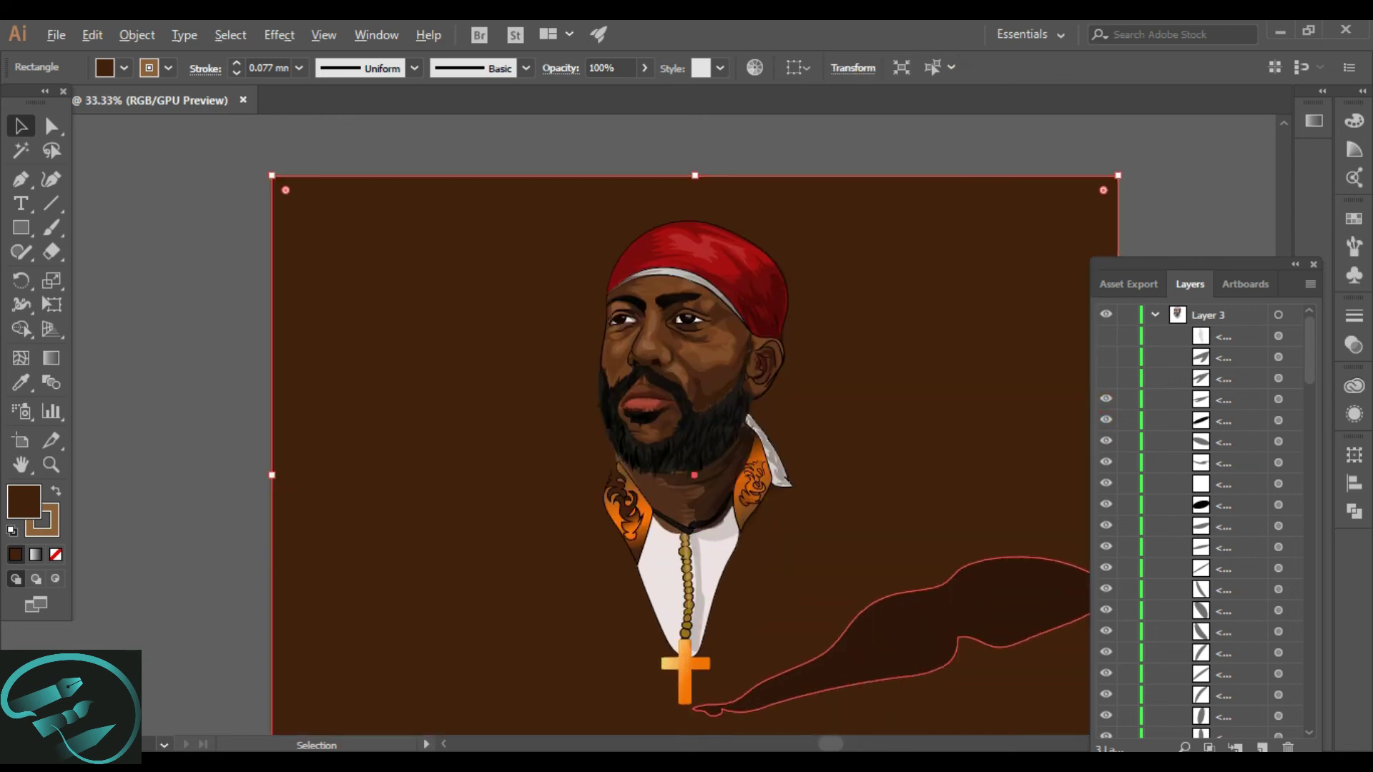
scroll(837, 390, "up", 3)
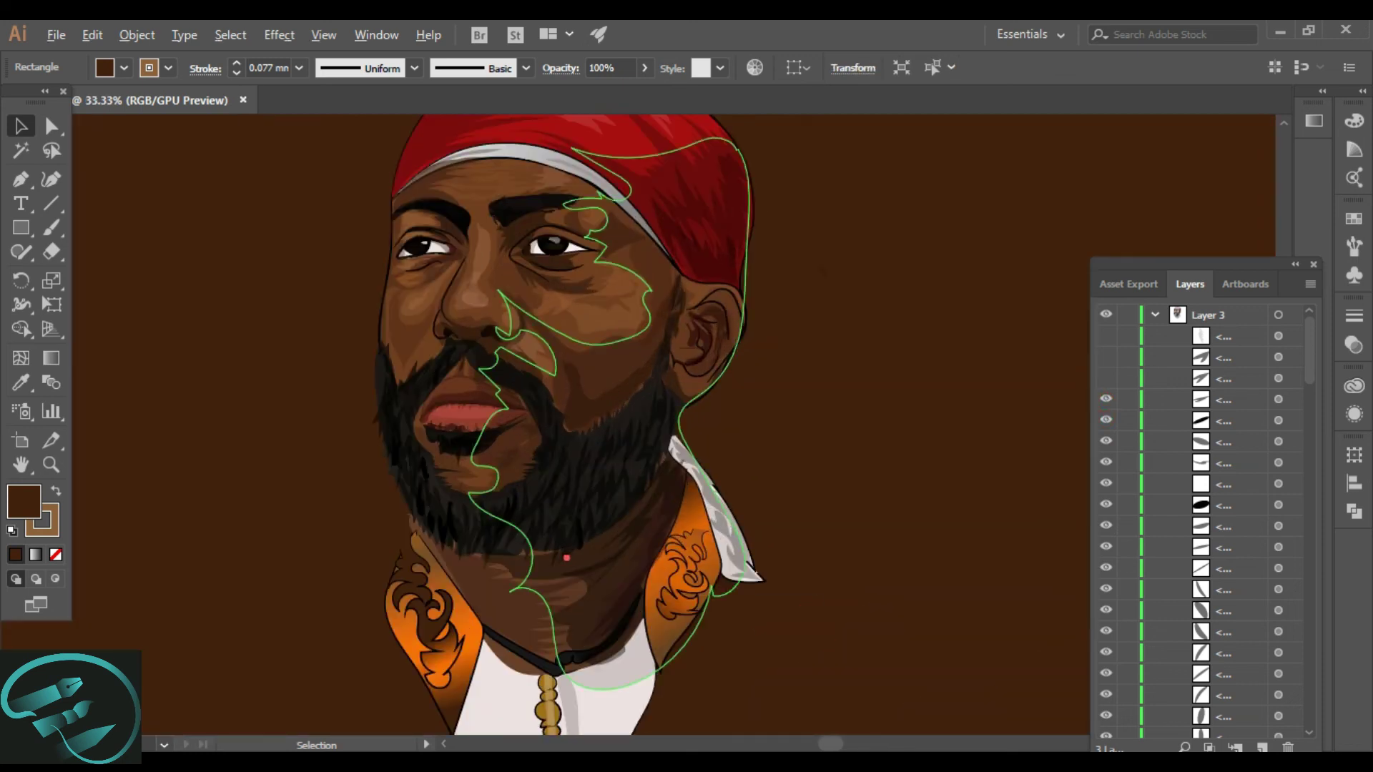
scroll(566, 557, "down", 3)
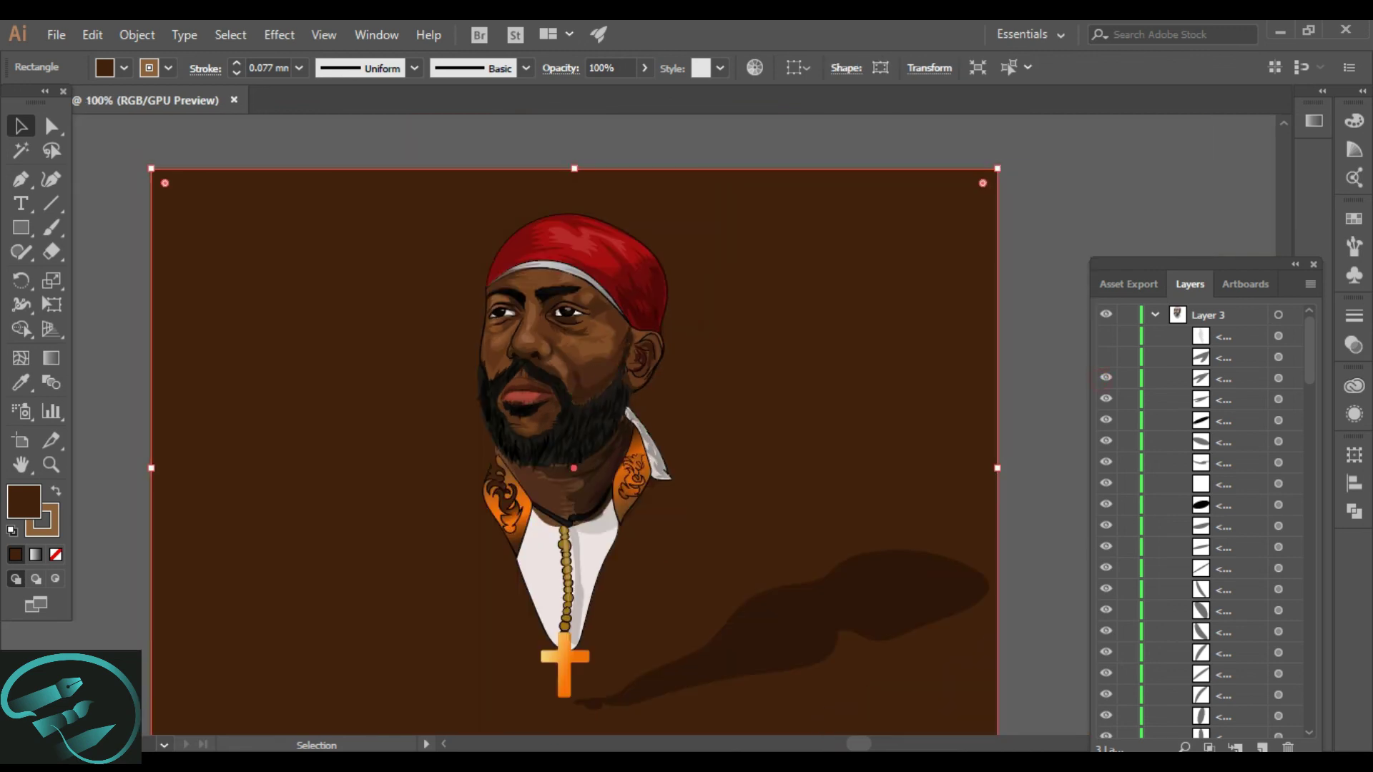
left_click(1105, 334)
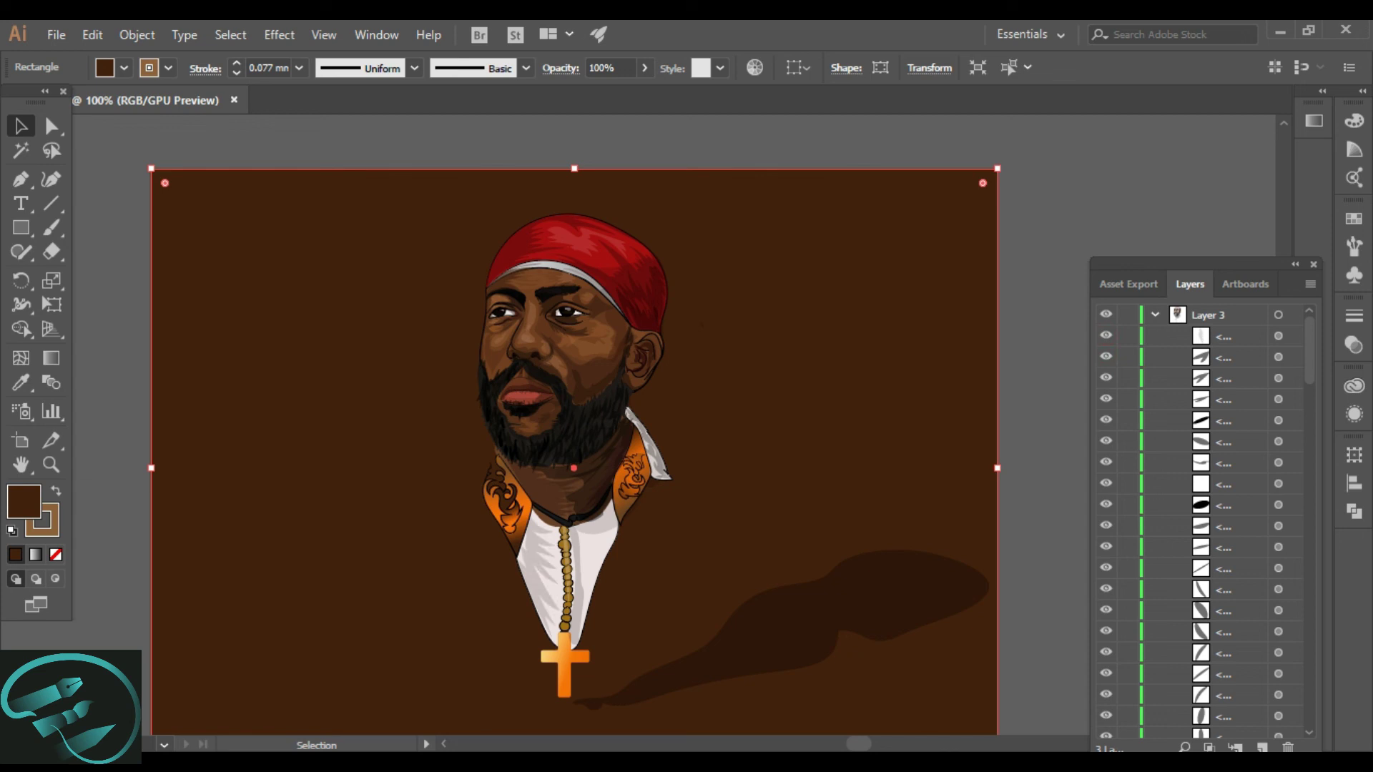
Step: Look through the Layer 3 path list, collapse Layer 3 and dock the floating Layers panel with the collapsed panels
scroll(1201, 522, "down", 5)
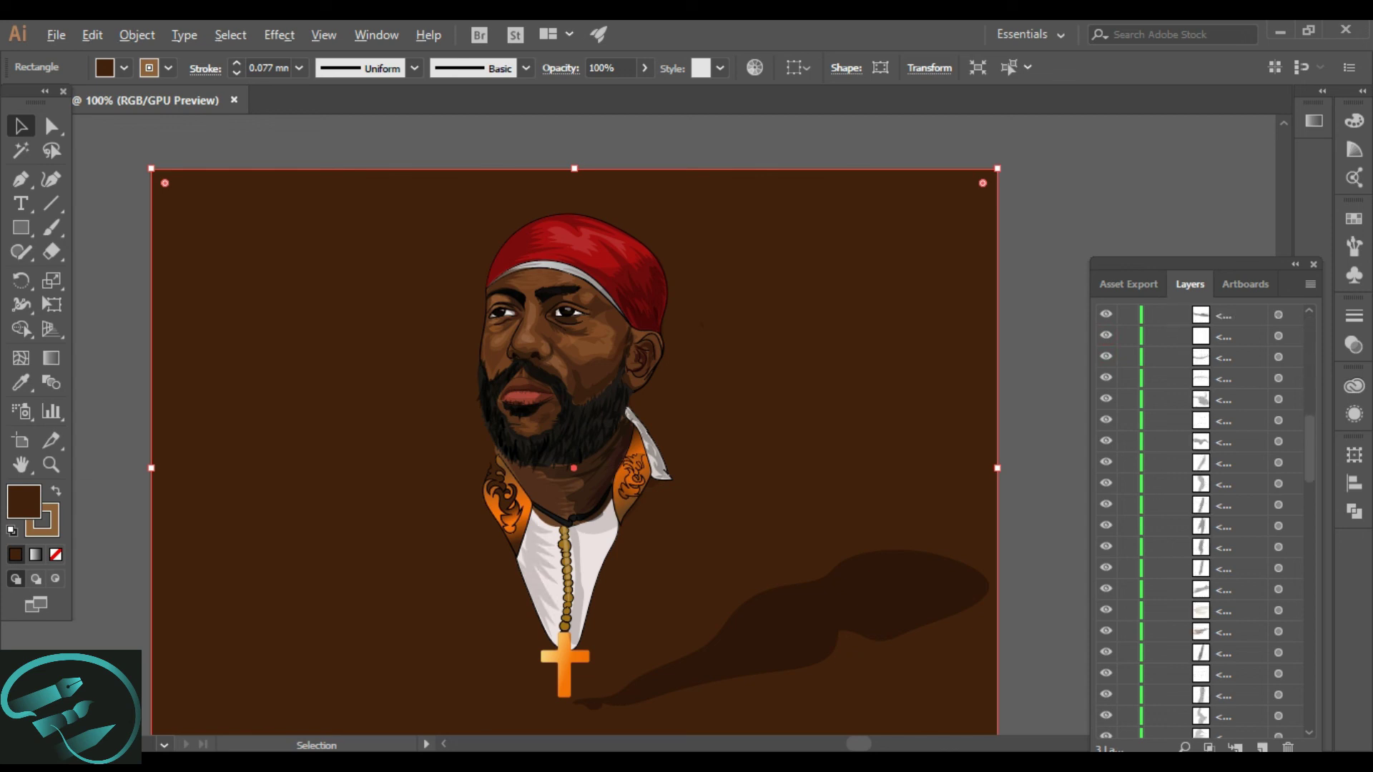
scroll(1201, 521, "up", 5)
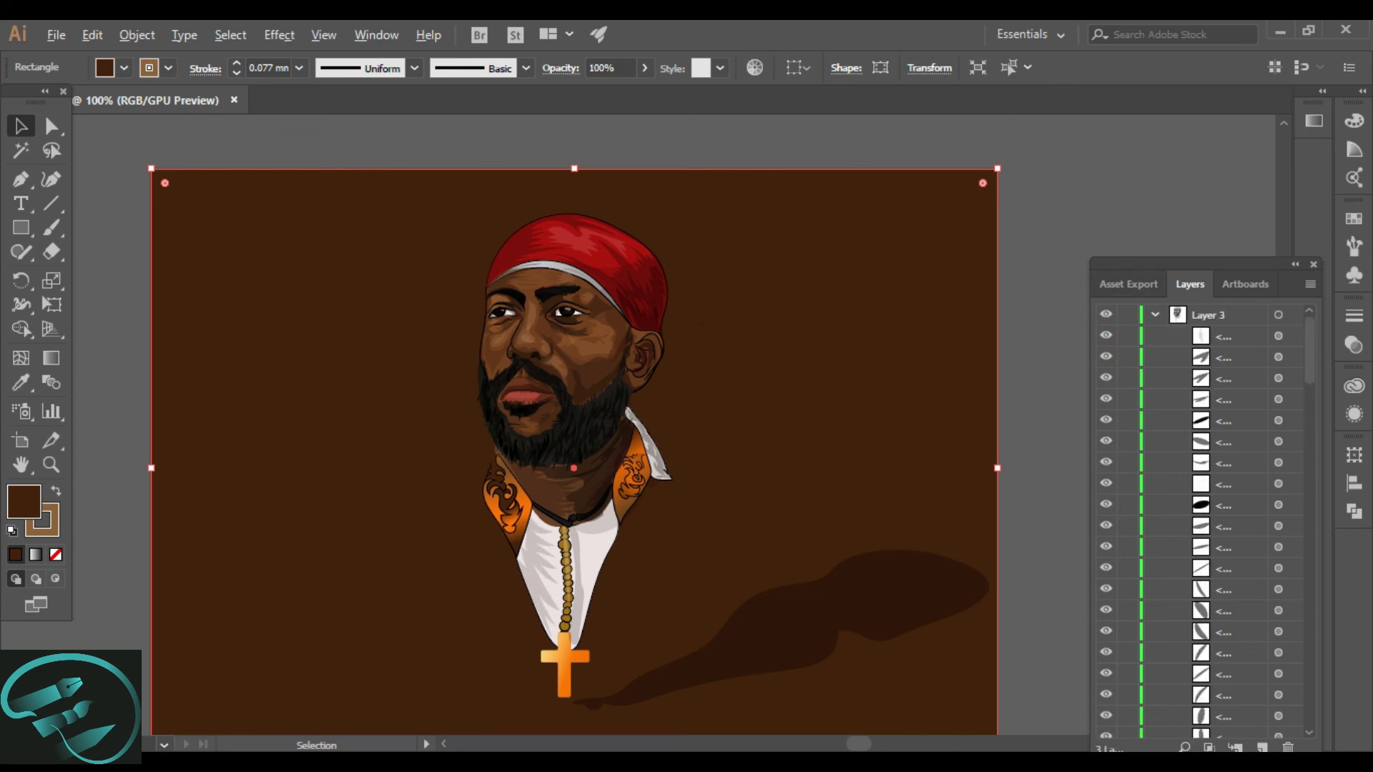
left_click(1154, 314)
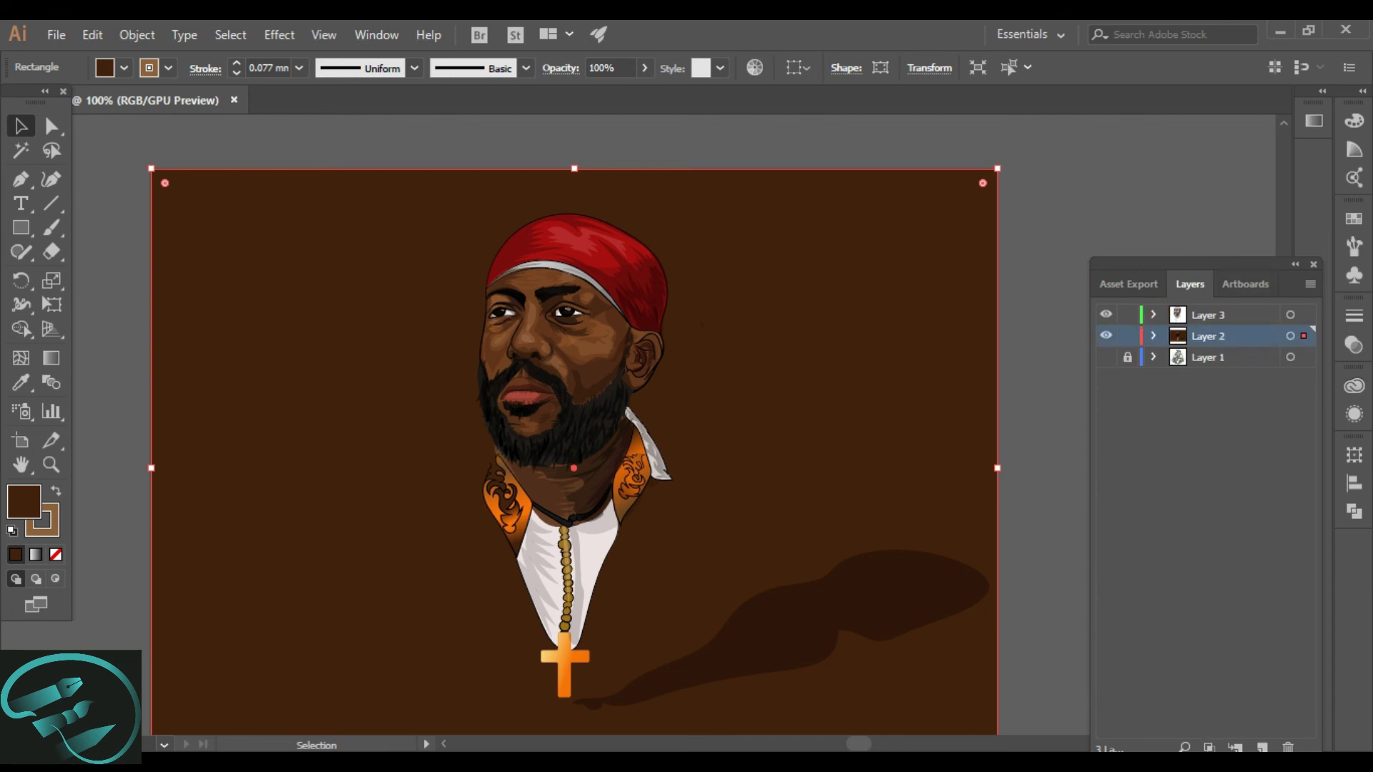
left_click_drag(1272, 264, 1337, 538)
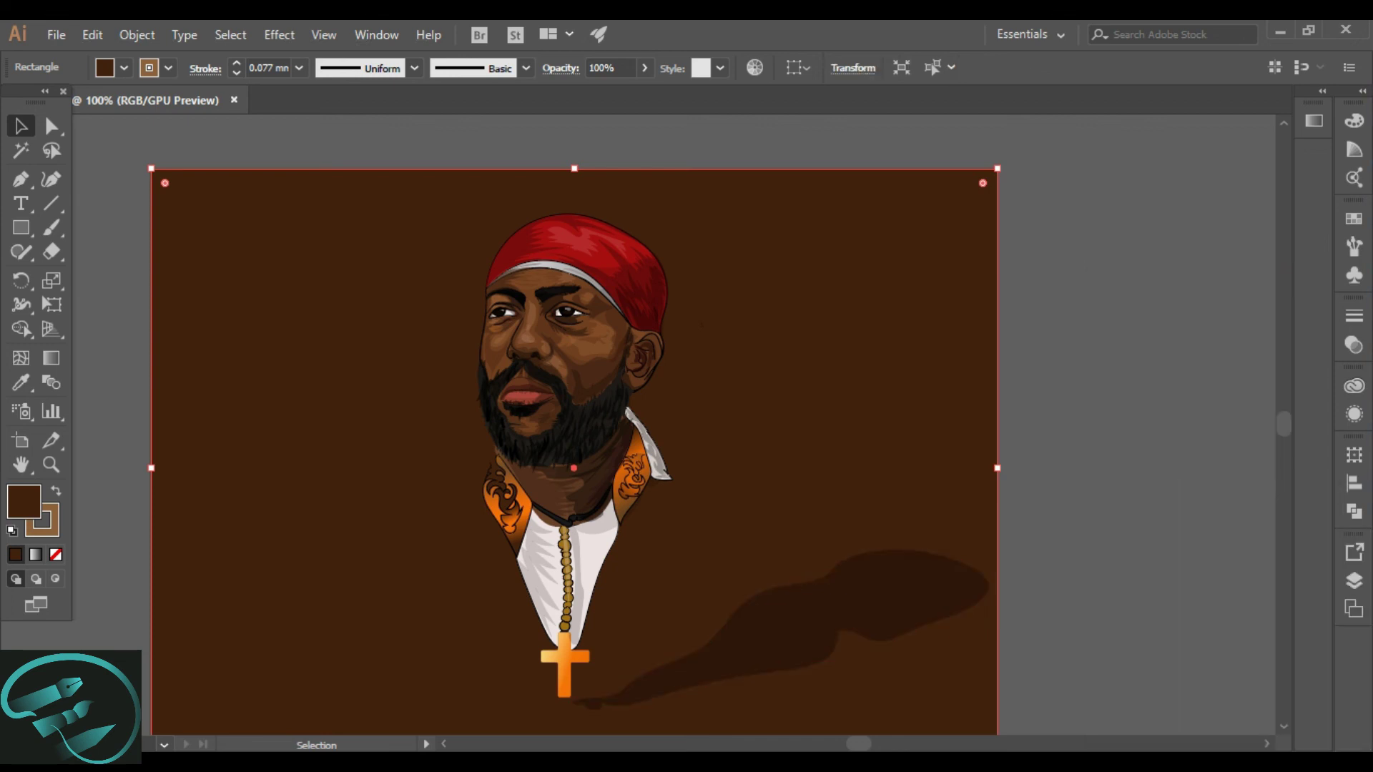
Step: Fit all artwork in the window, deselect the background rectangle and view the finished portrait
left_click(322, 35)
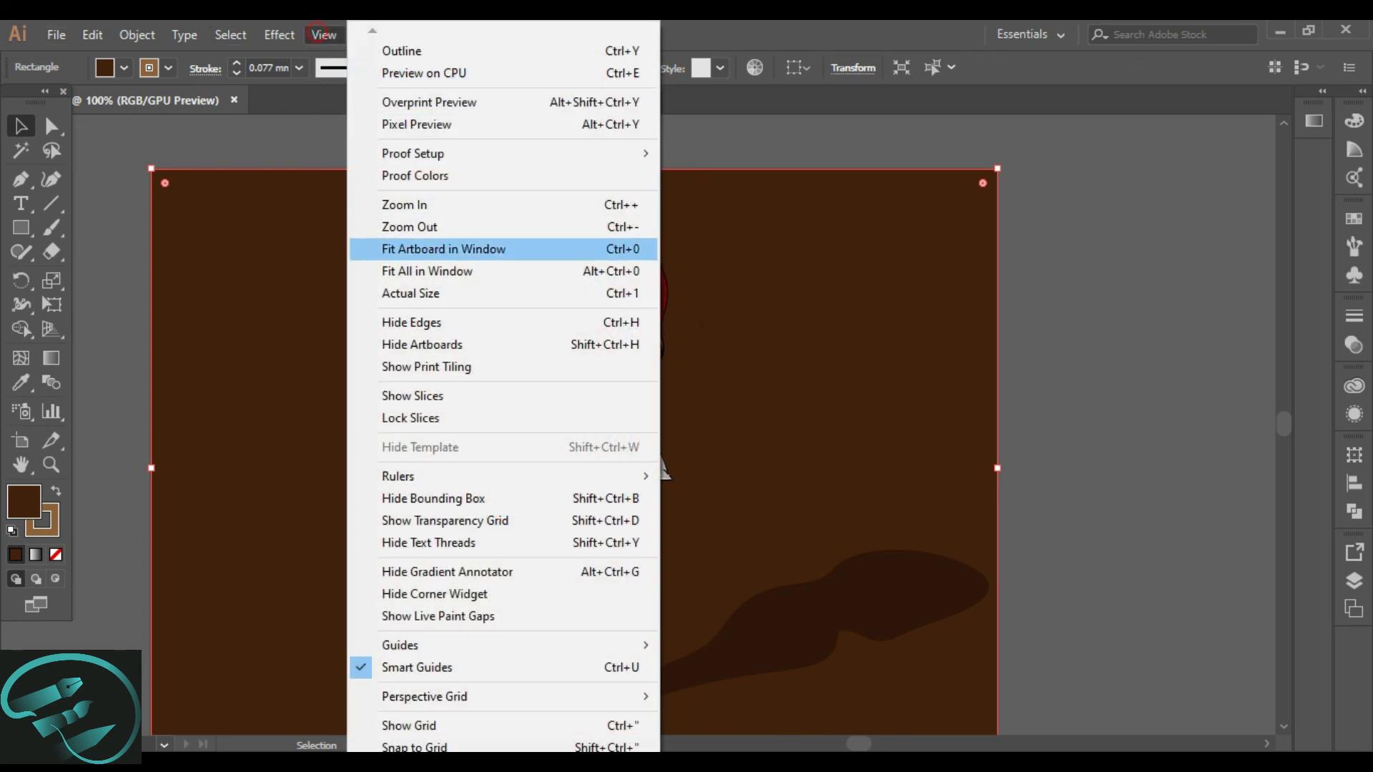
key("Up")
key("Return")
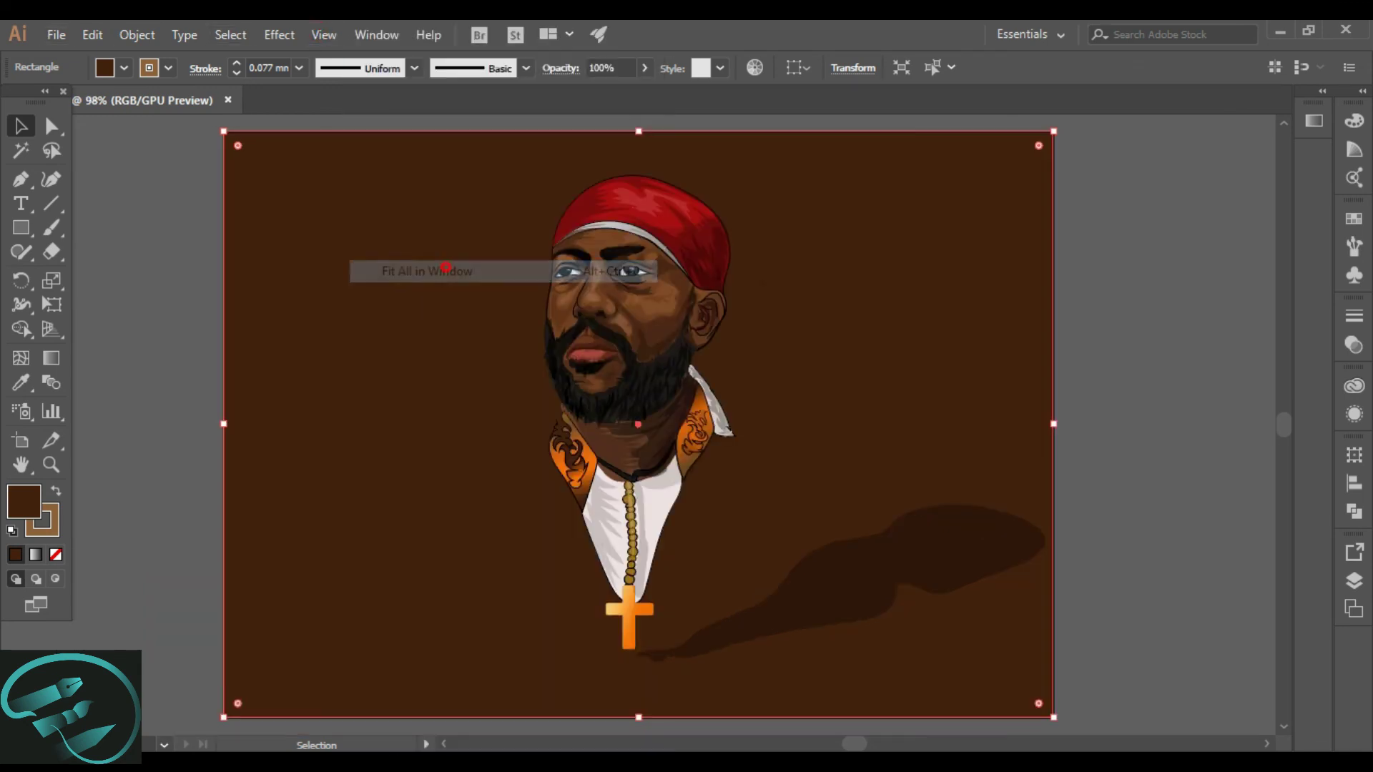
left_click(1100, 389)
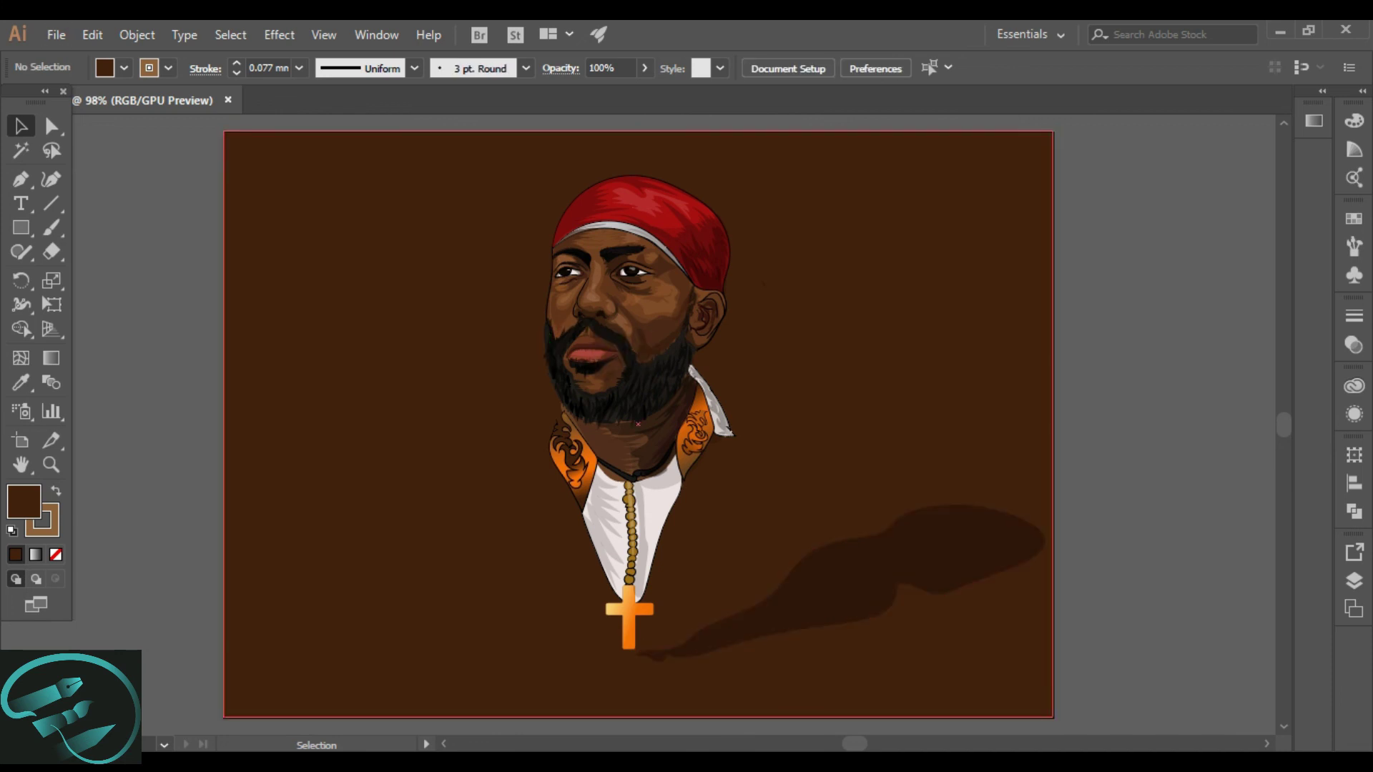
scroll(638, 290, "up", 3)
scroll(638, 422, "down", 2)
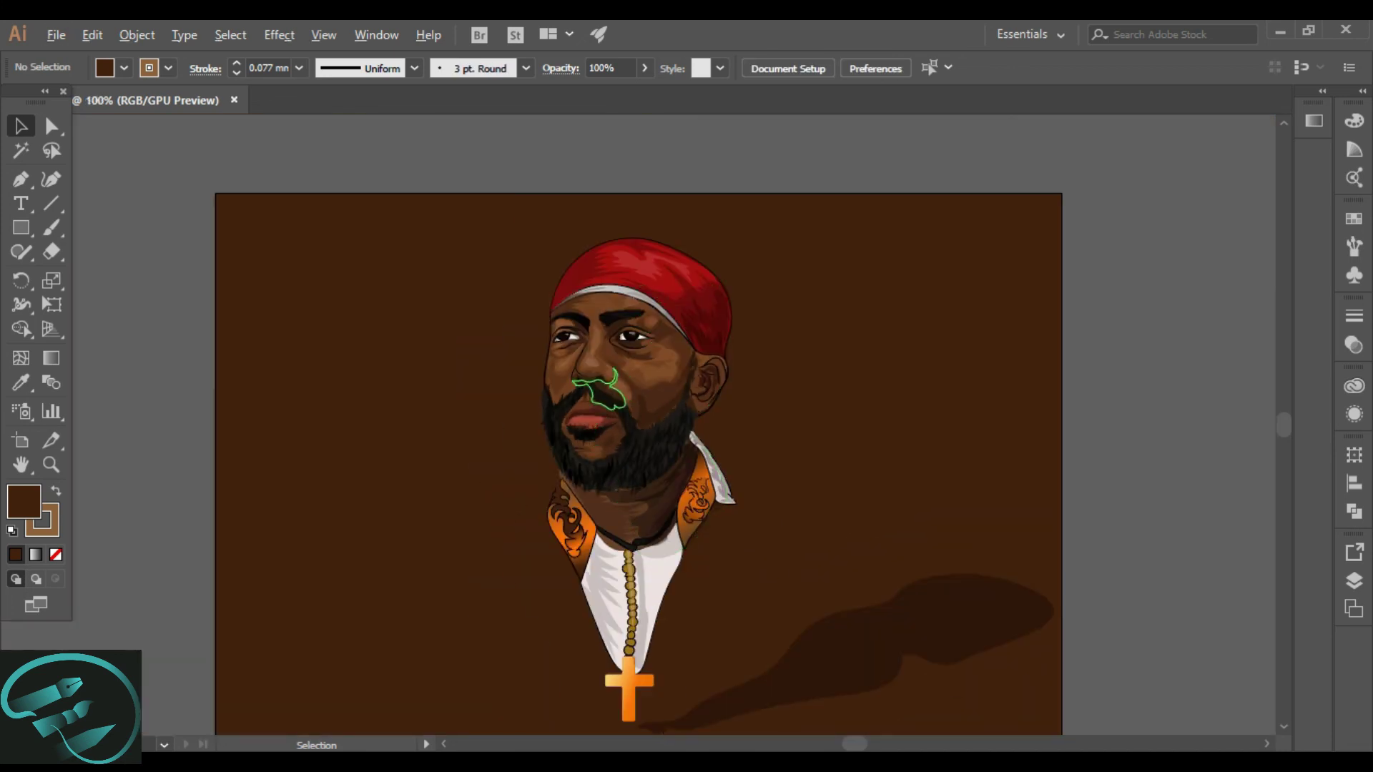
Step: Examine the finished portrait up close and as a whole, from the red headwrap and face to the collar, cross pendant and cast shadow
scroll(625, 289, "up", 3)
scroll(626, 289, "down", 2)
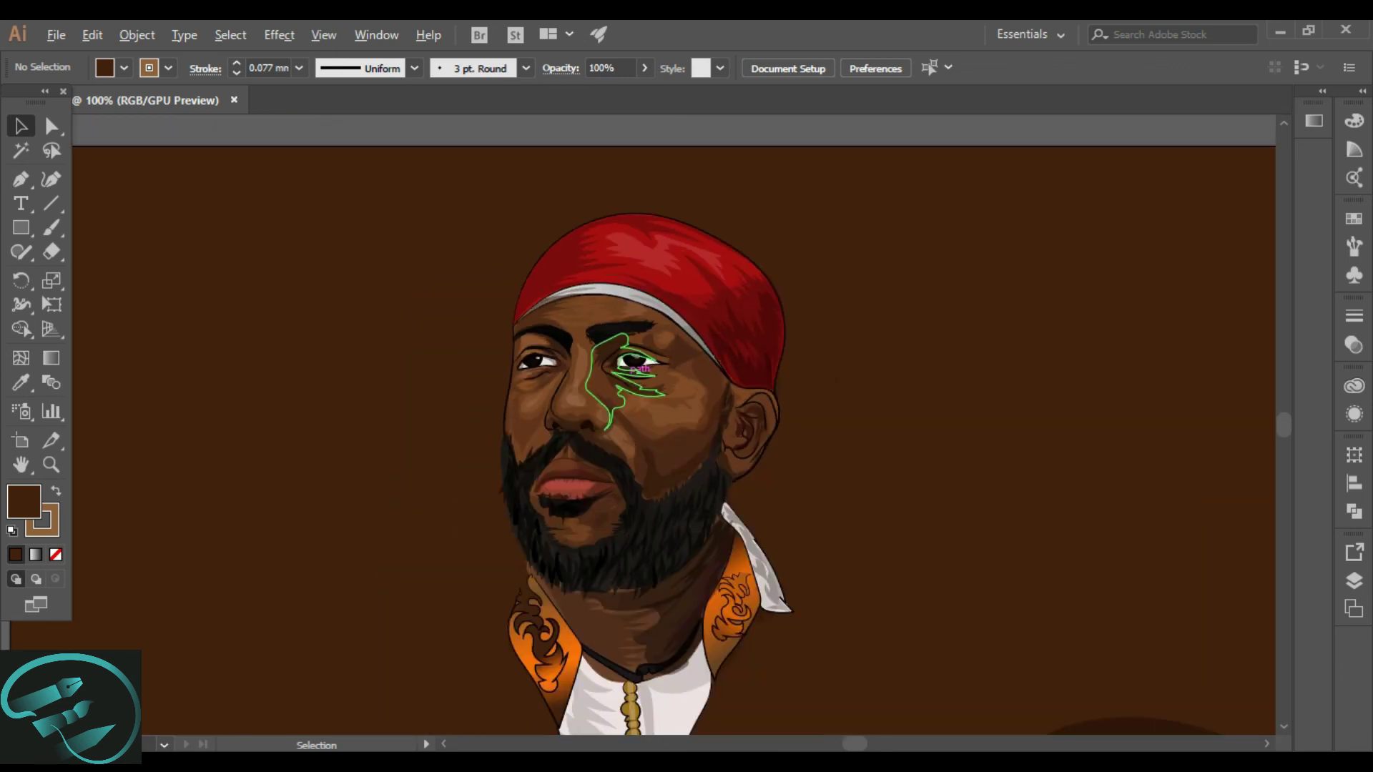
scroll(643, 590, "up", 2)
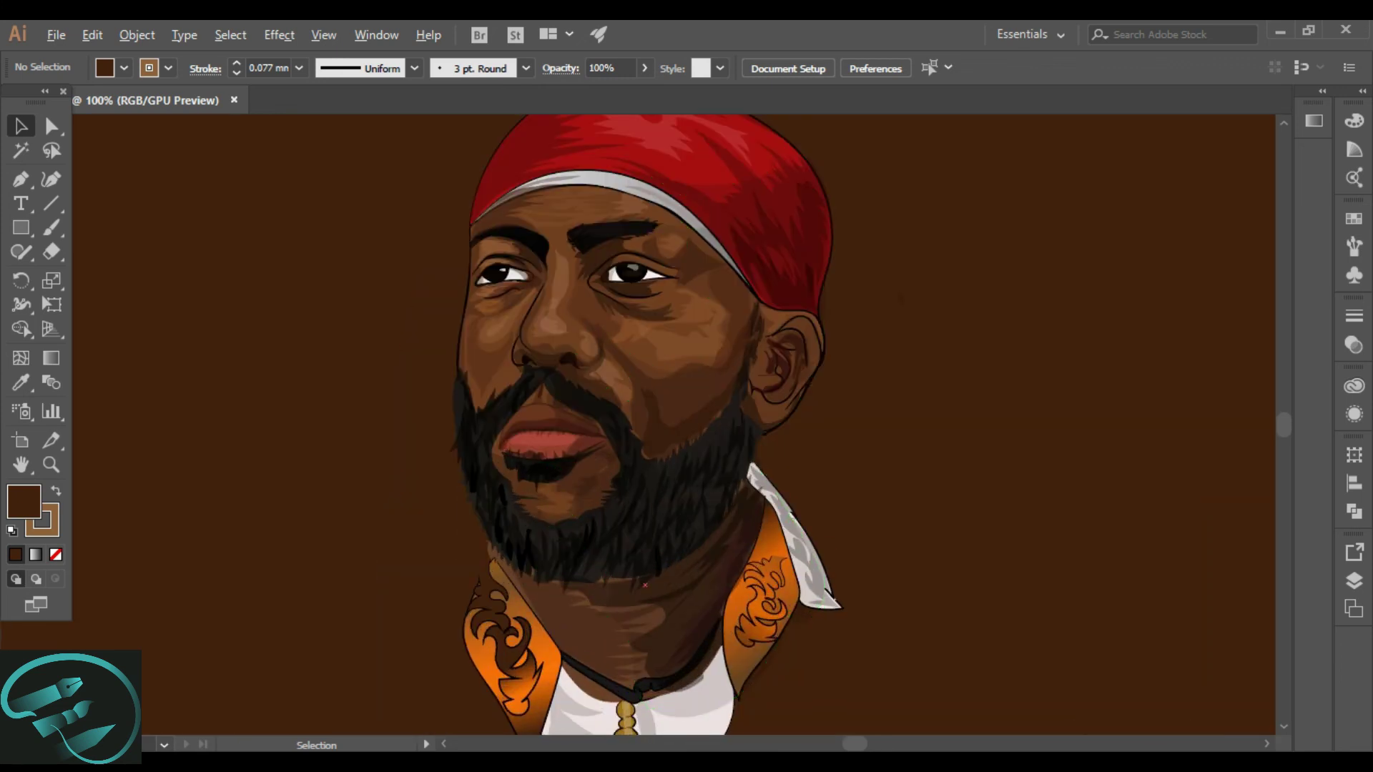
scroll(644, 590, "down", 5)
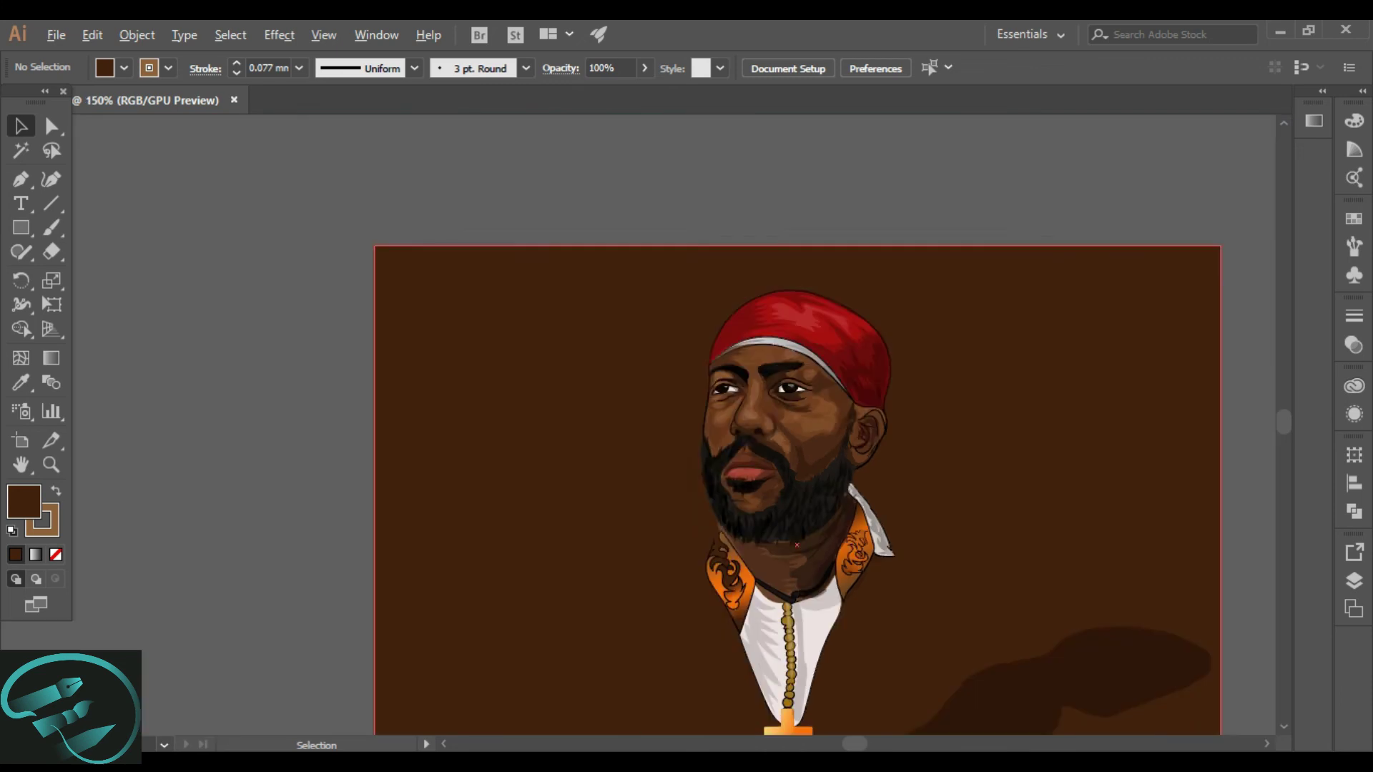
scroll(756, 448, "up", 2)
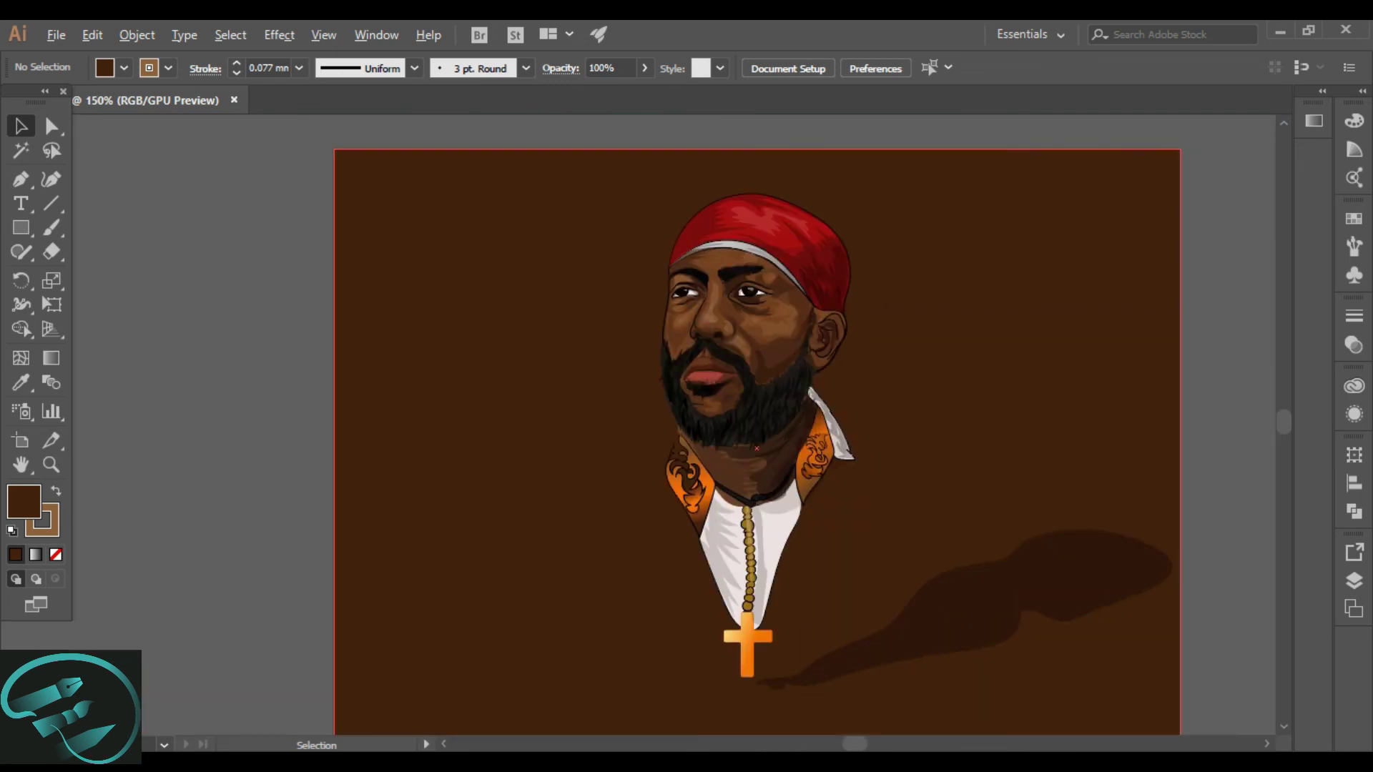
scroll(1141, 690, "up", 1)
scroll(1141, 690, "down", 1)
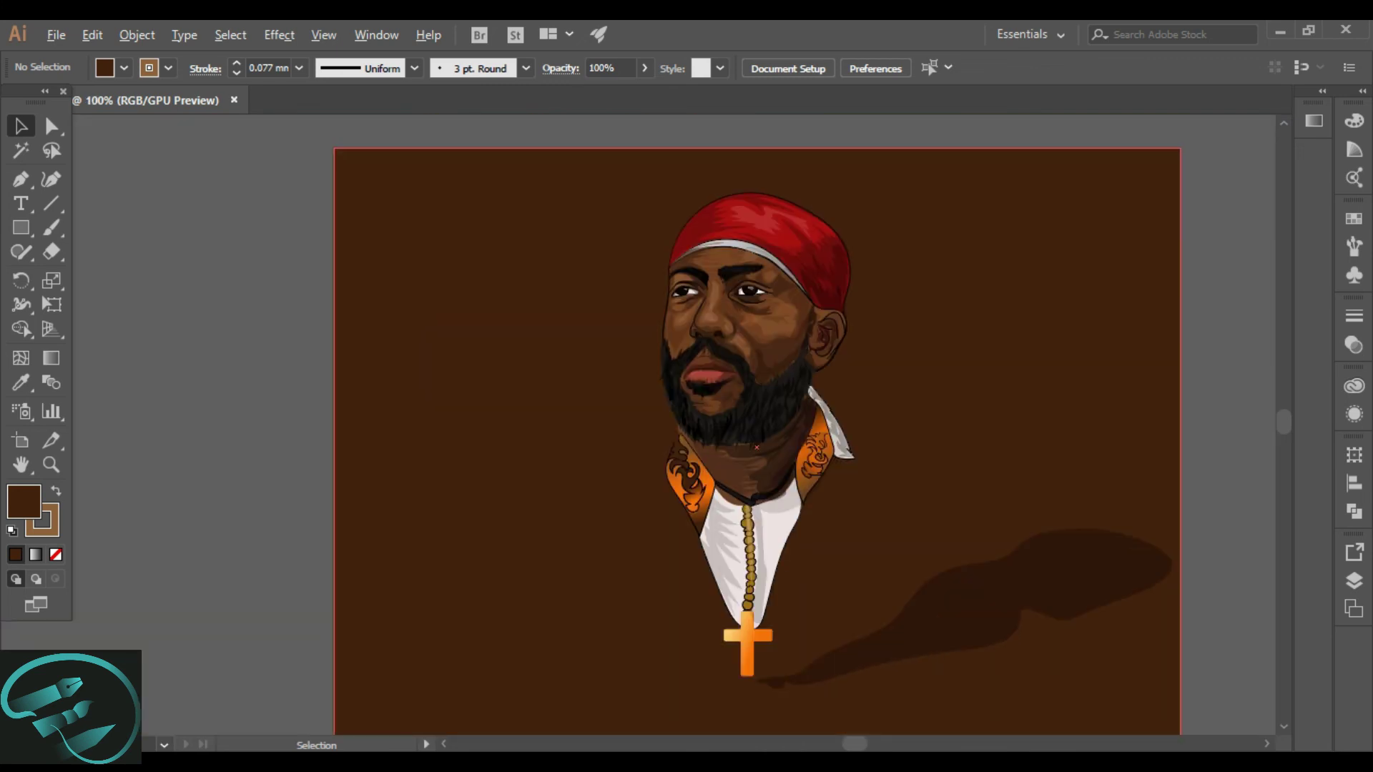
scroll(1141, 690, "up", 2)
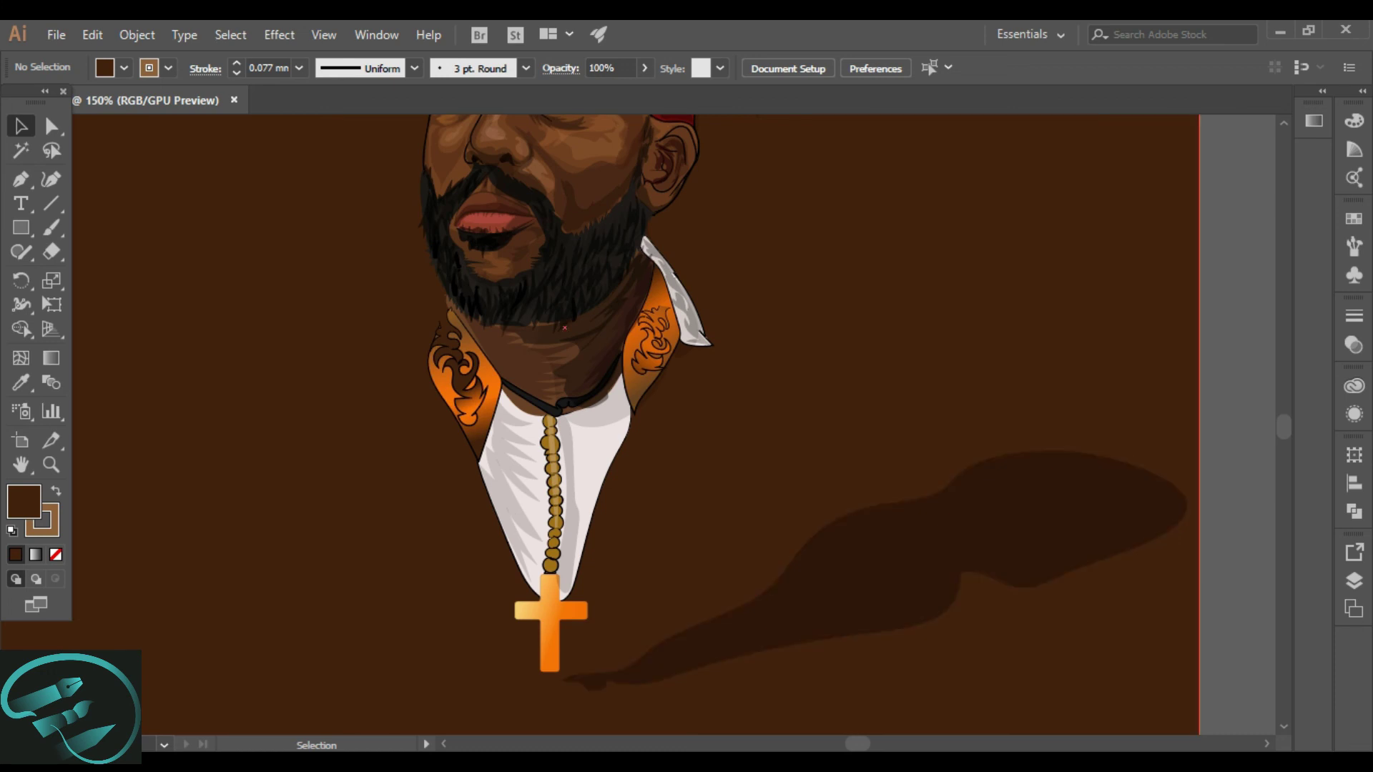
scroll(802, 414, "up", 5)
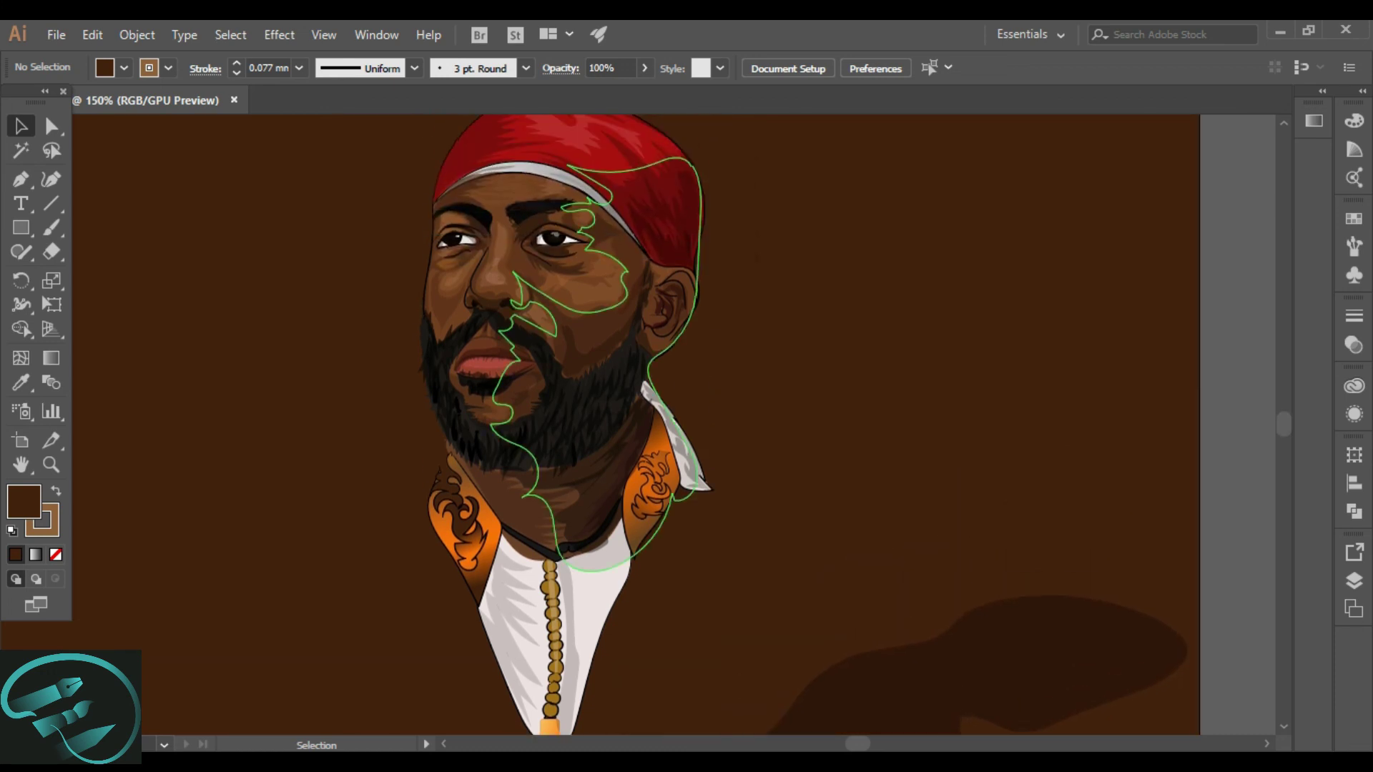
scroll(629, 425, "up", 2)
scroll(629, 425, "down", 3)
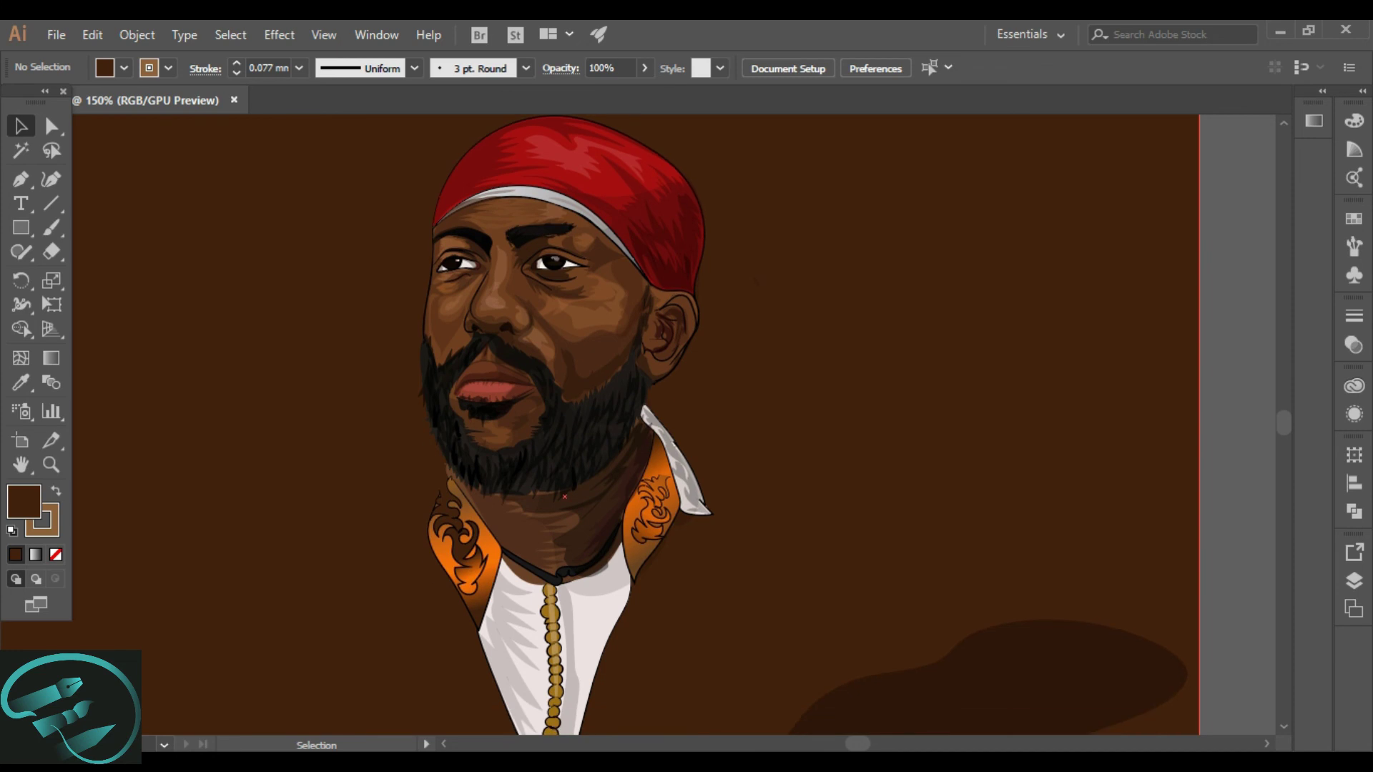
scroll(636, 424, "down", 4)
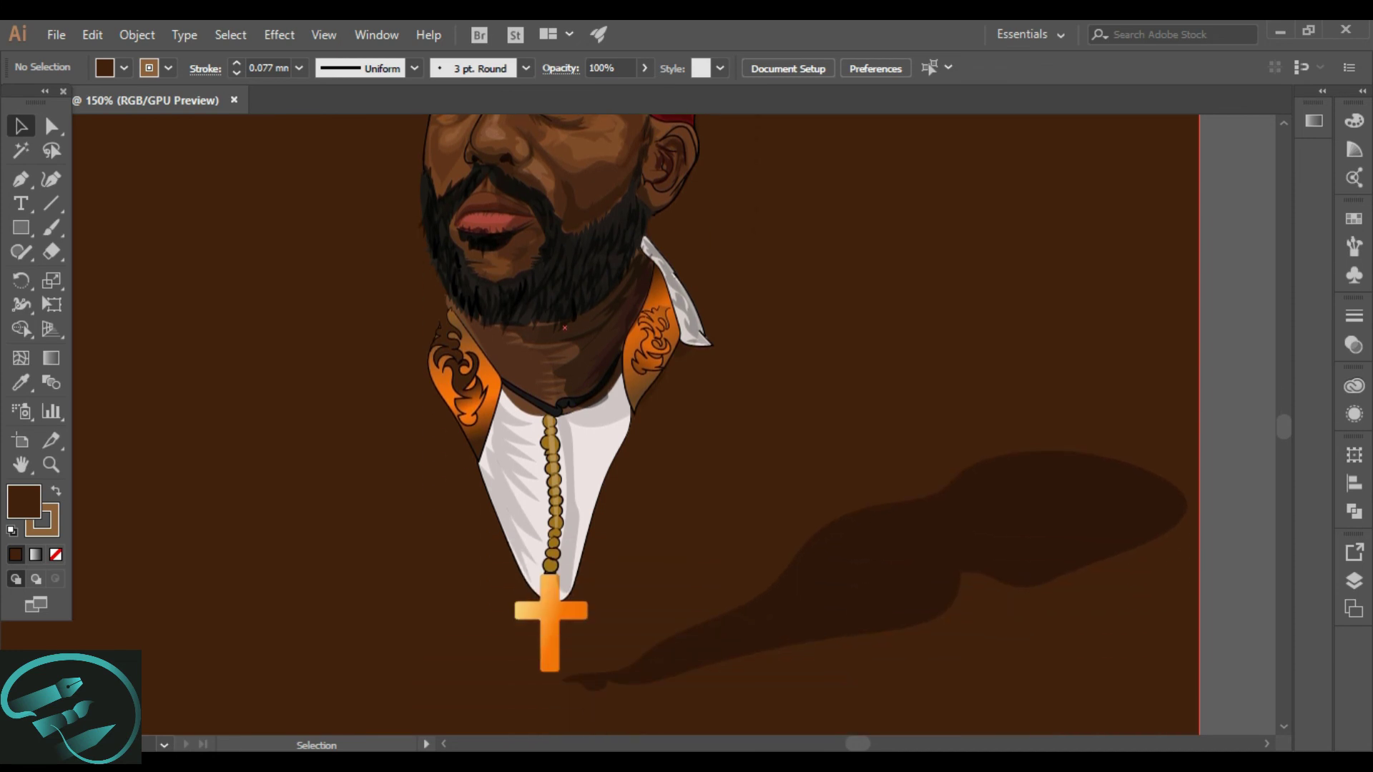